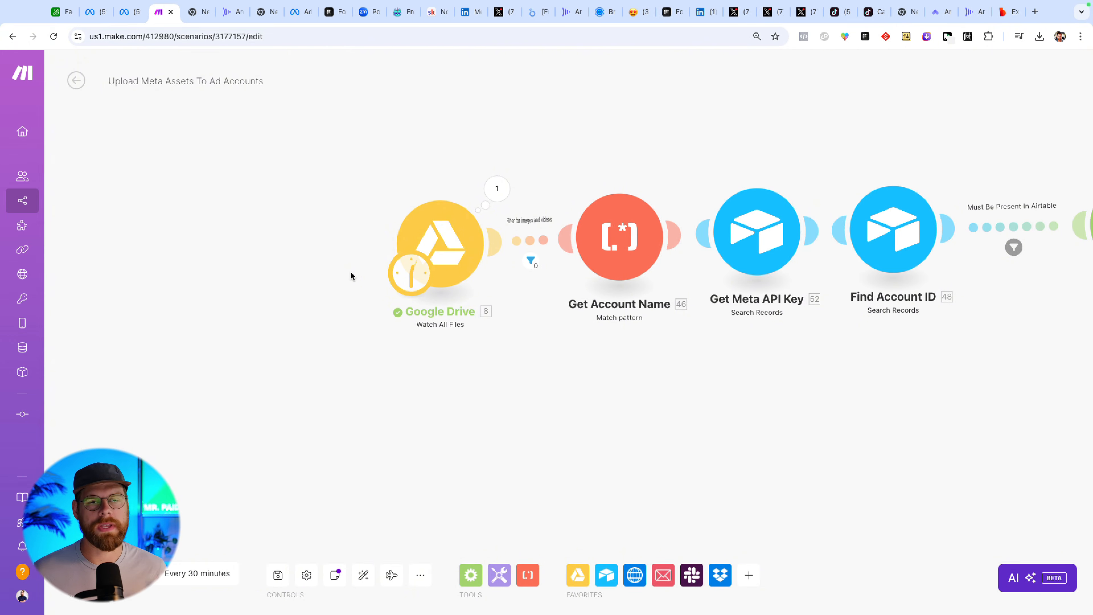
Examine the Upload Meta Assets To Ad Accounts scenario's modules, from the Google Drive trigger through both router branches.
left_click_drag(654, 411, 417, 390)
scroll(533, 368, "down", 10)
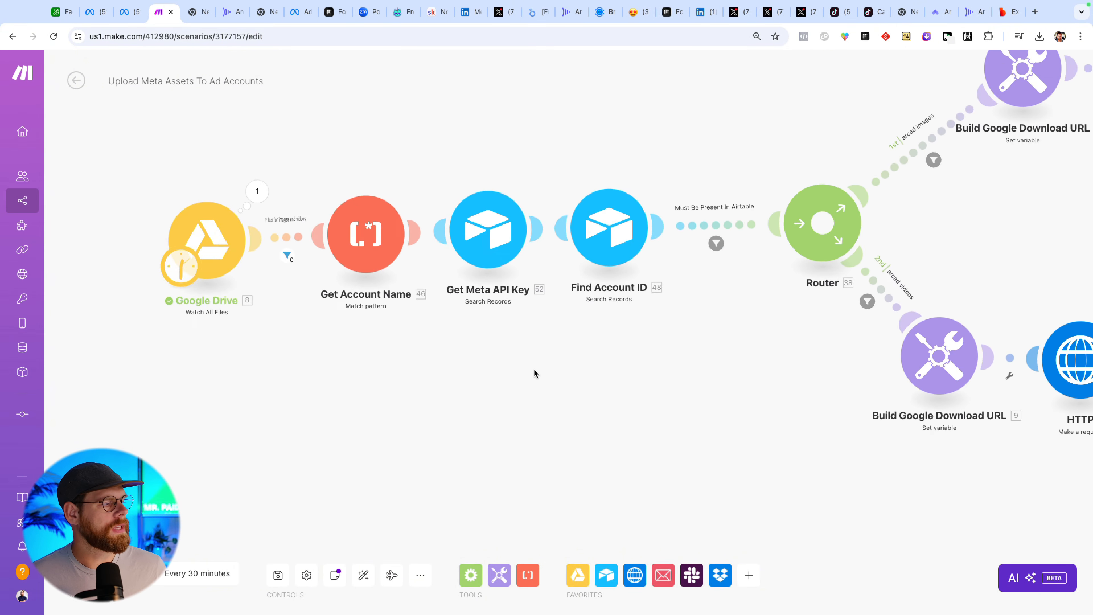
left_click_drag(606, 363, 286, 331)
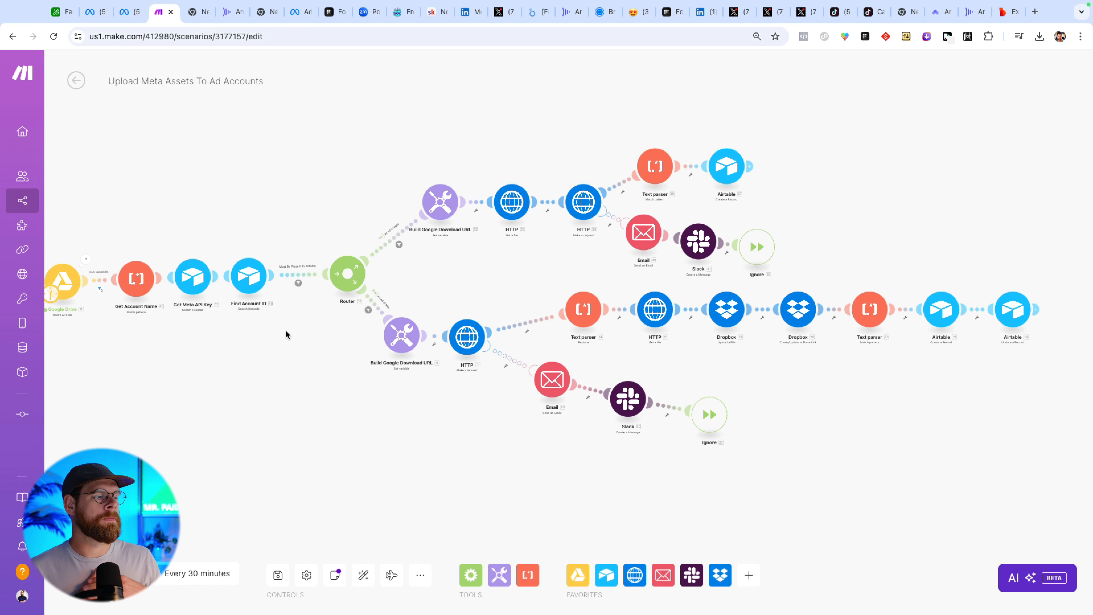
left_click_drag(286, 334, 363, 331)
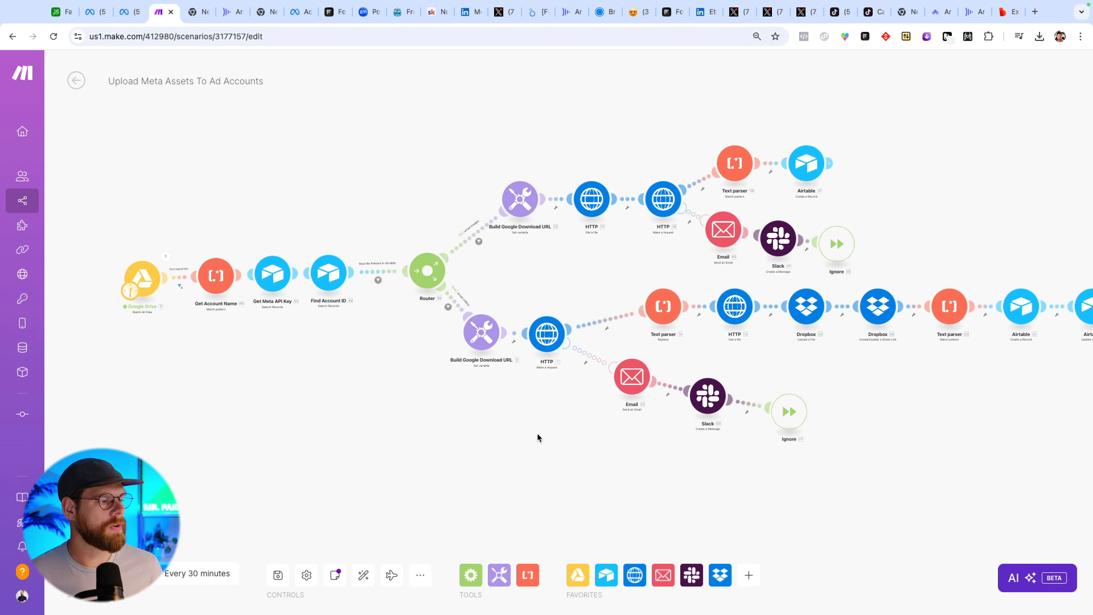
scroll(374, 429, "down", 2)
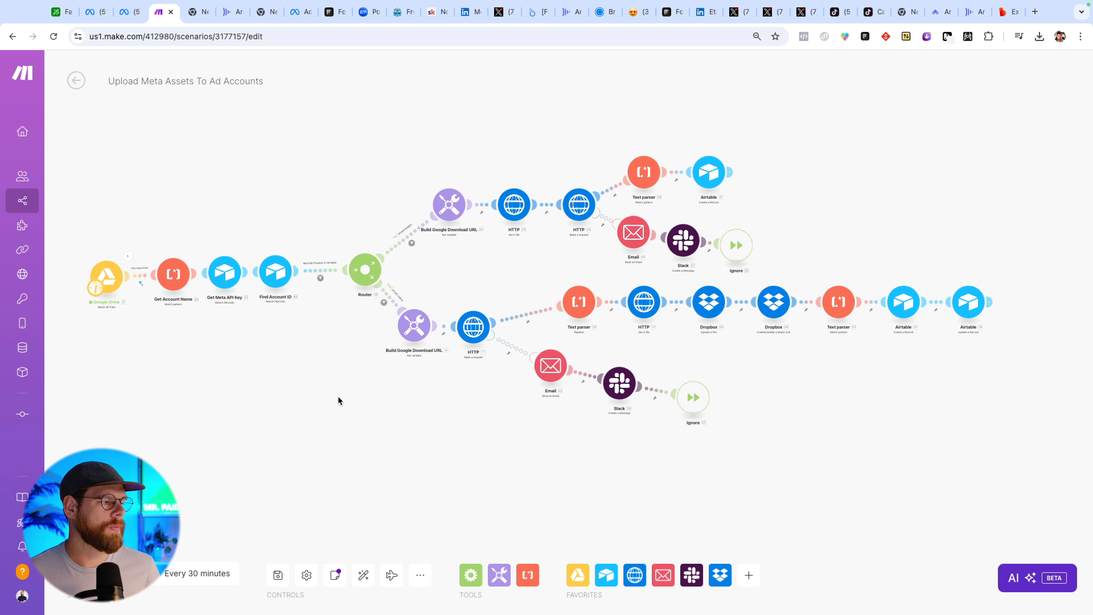
left_click_drag(338, 396, 333, 415)
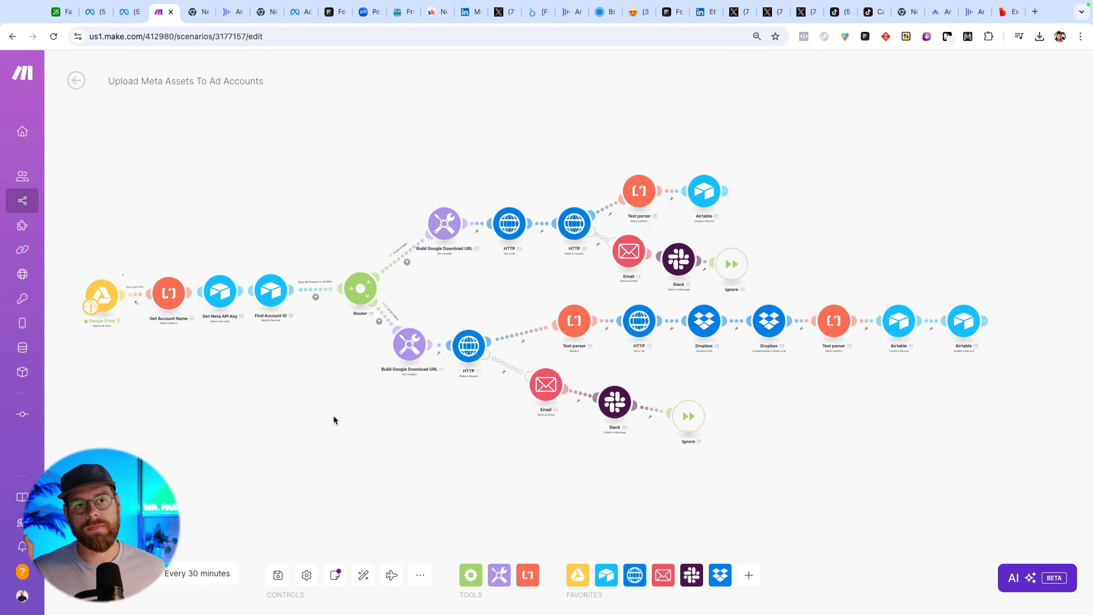
left_click_drag(362, 416, 342, 399)
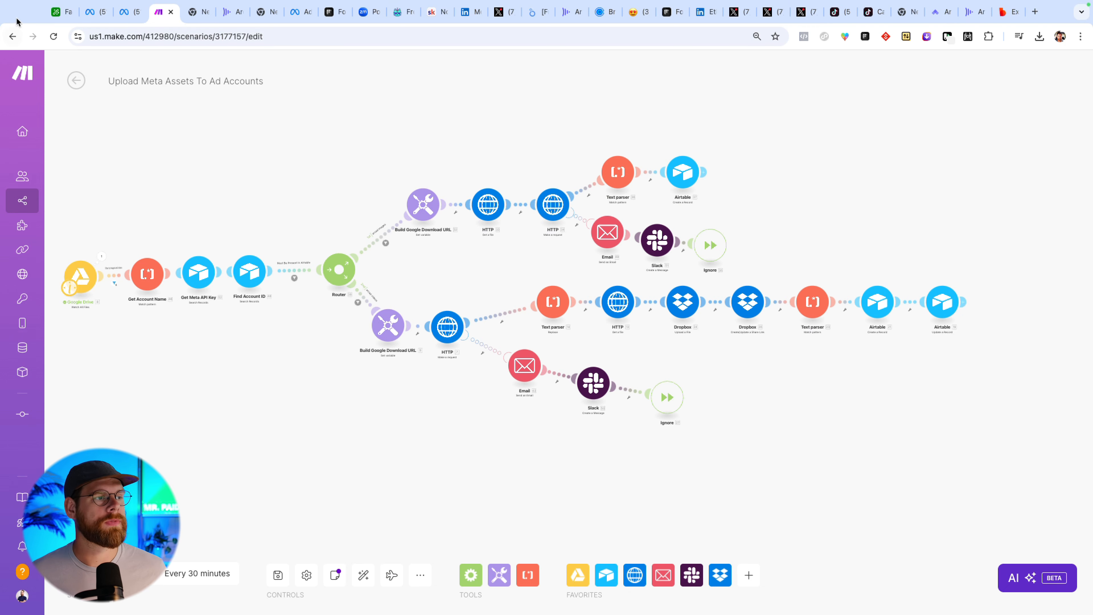
Switch to the Airtable base and review the Uploaded Creative table's asset IDs, thumbnails and account IDs.
left_click(58, 13)
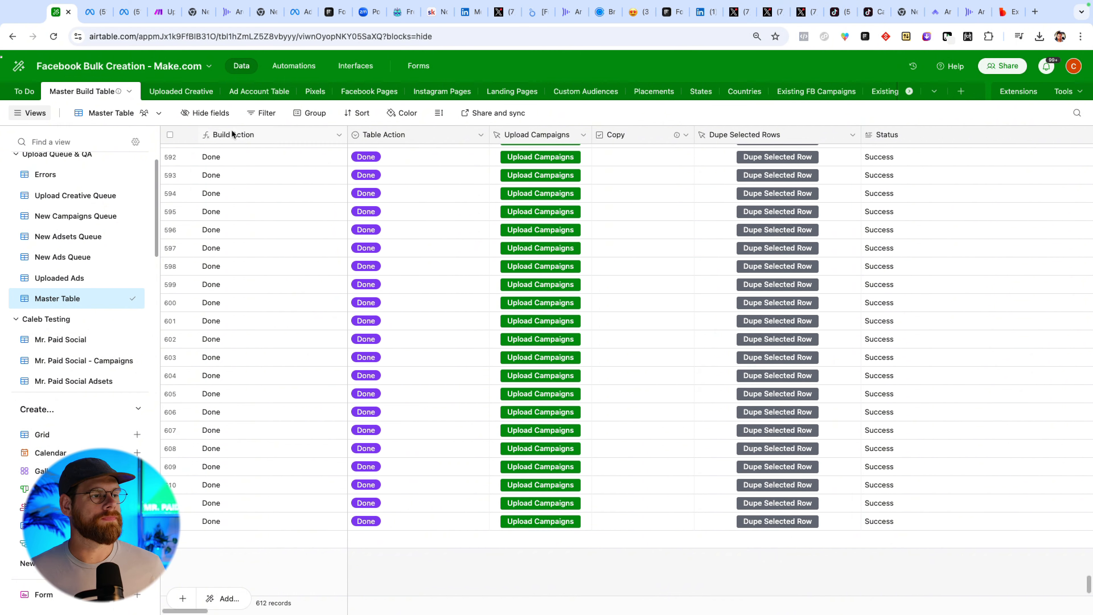
left_click(181, 96)
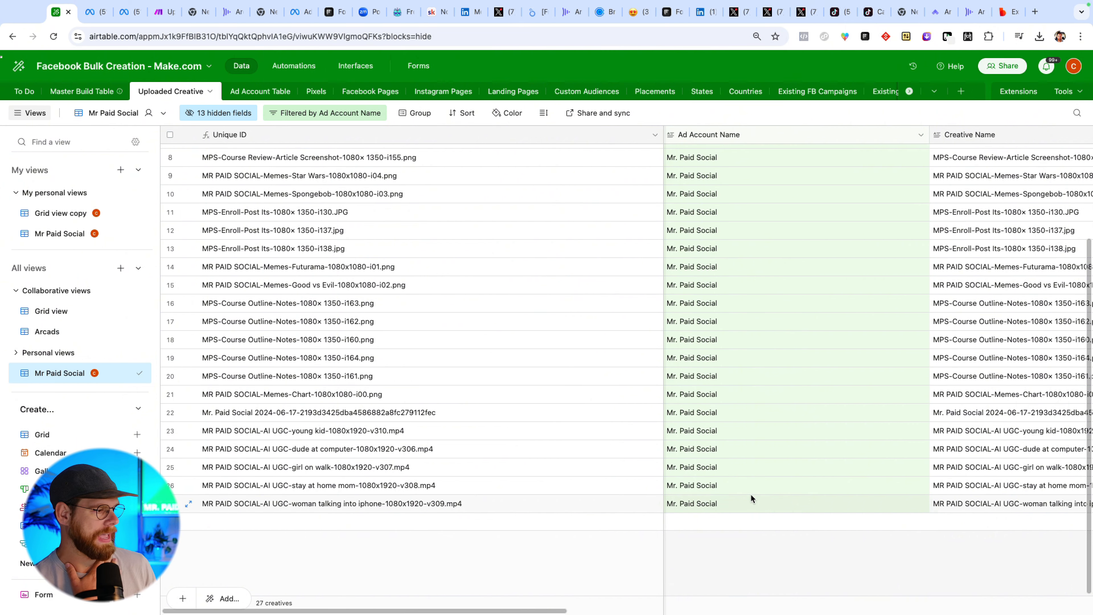
scroll(747, 504, "right", 10)
scroll(748, 501, "right", 5)
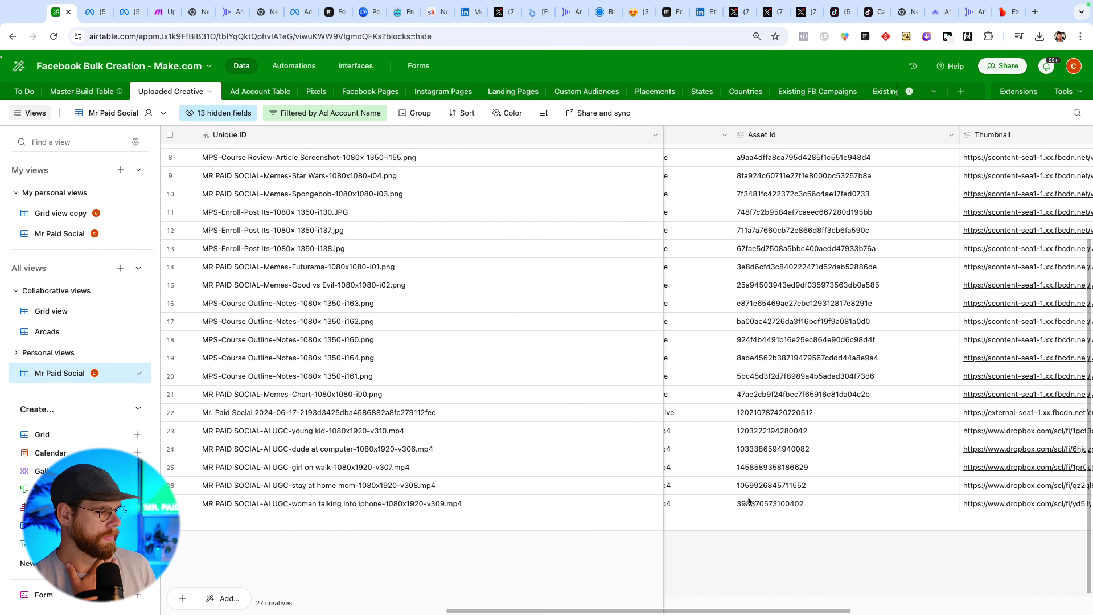
scroll(748, 501, "right", 1)
left_click_drag(776, 252, 779, 467)
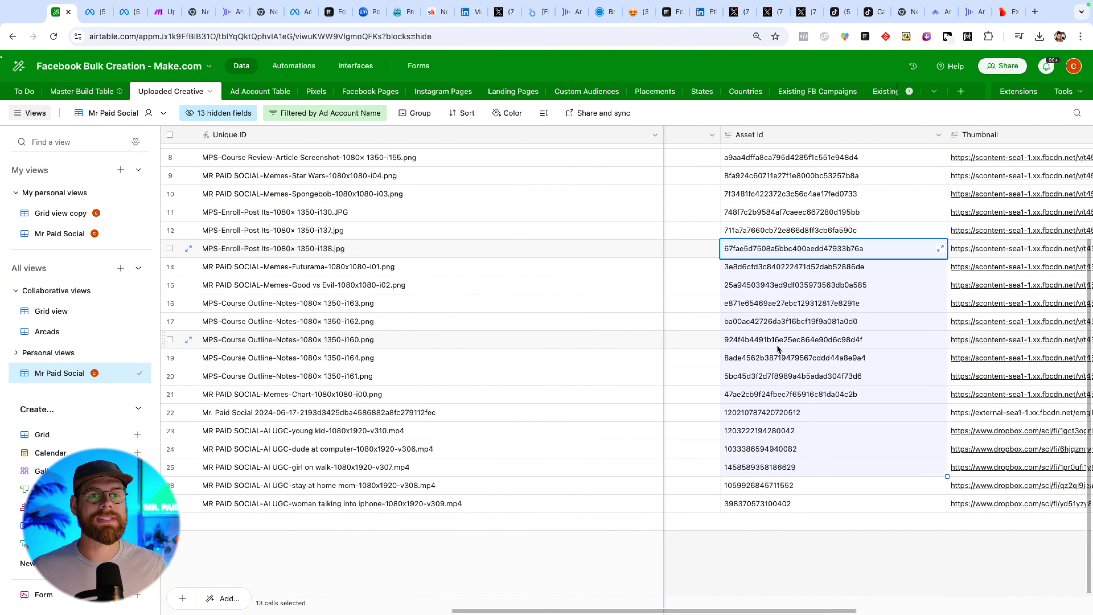
scroll(777, 344, "right", 10)
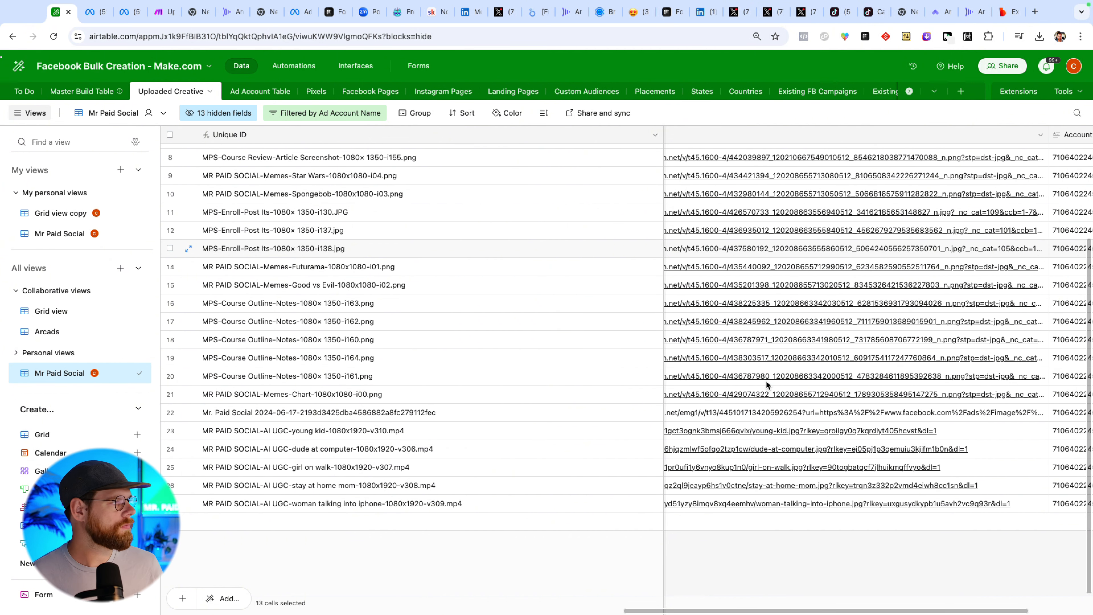
scroll(765, 382, "right", 4)
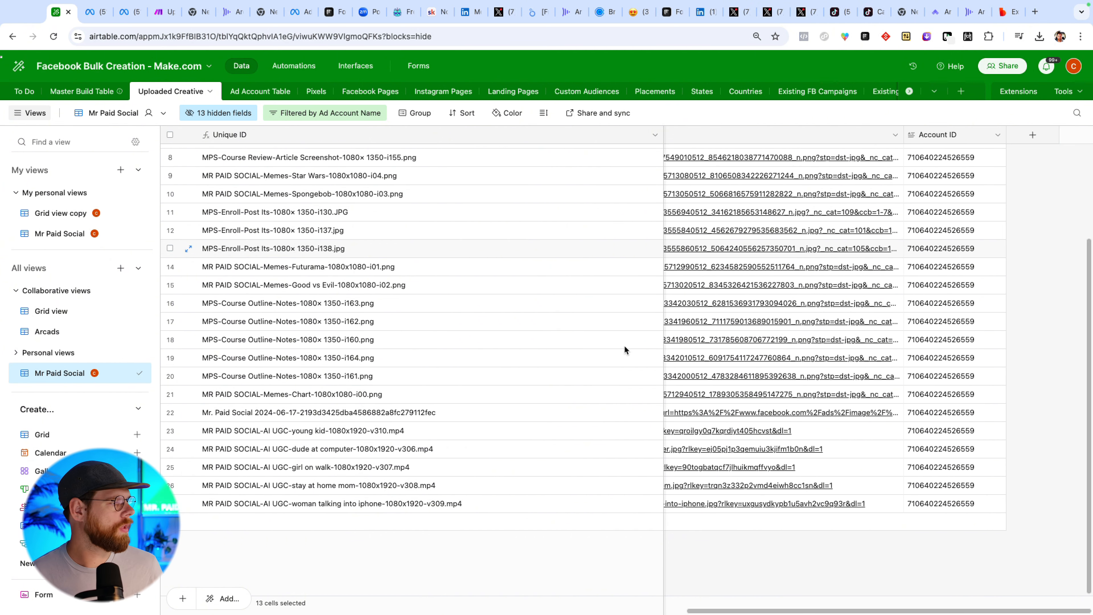
Open the Mr. Paid Social - Campaigns view of the Master Build Table and review its campaign columns.
left_click(69, 96)
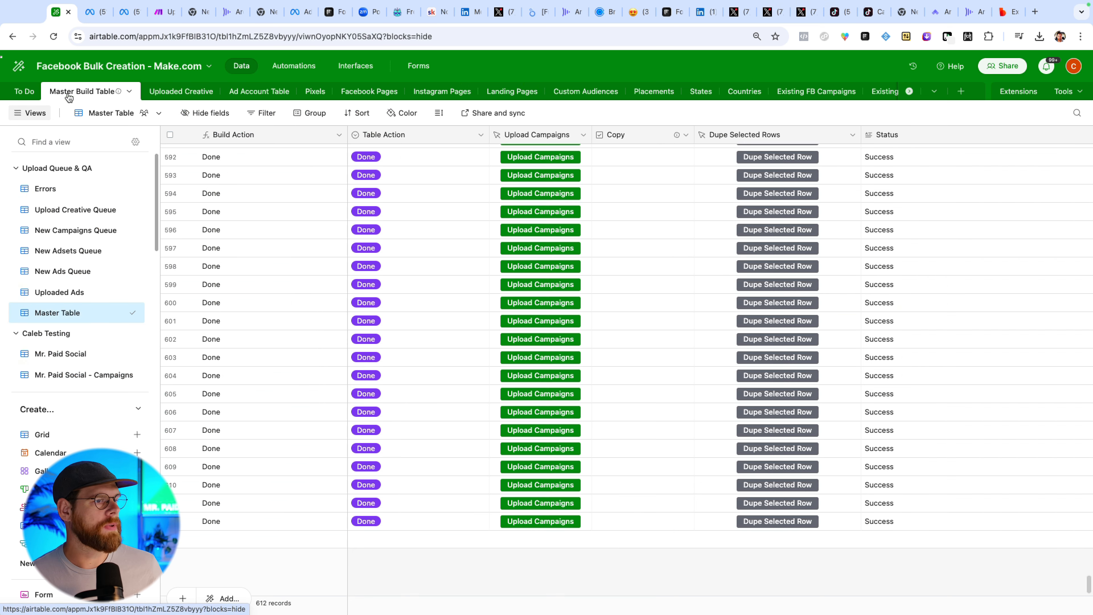
scroll(91, 299, "down", 3)
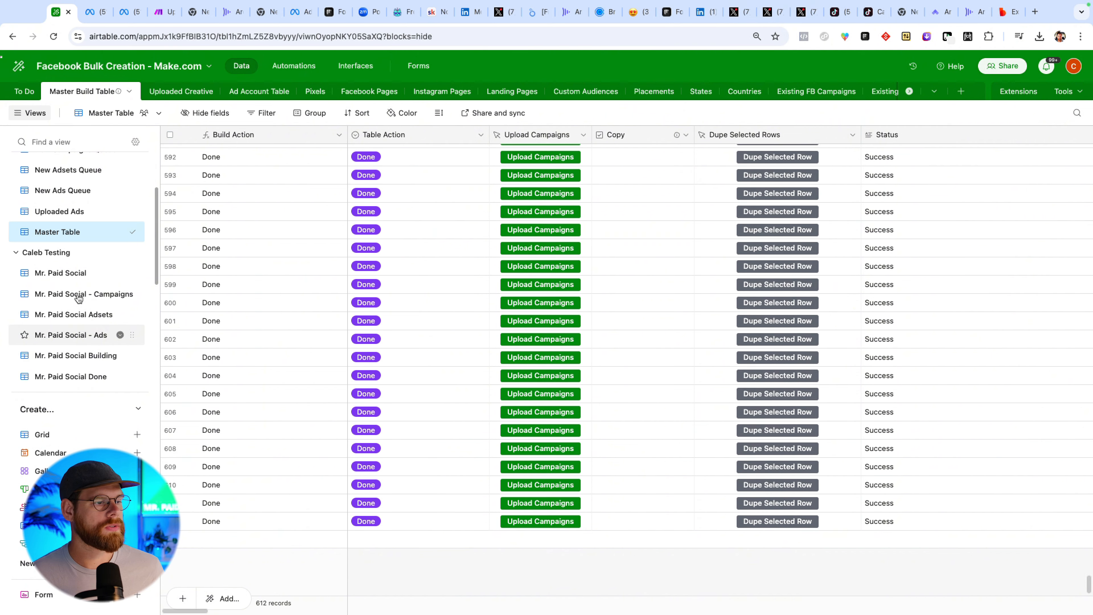
left_click(80, 294)
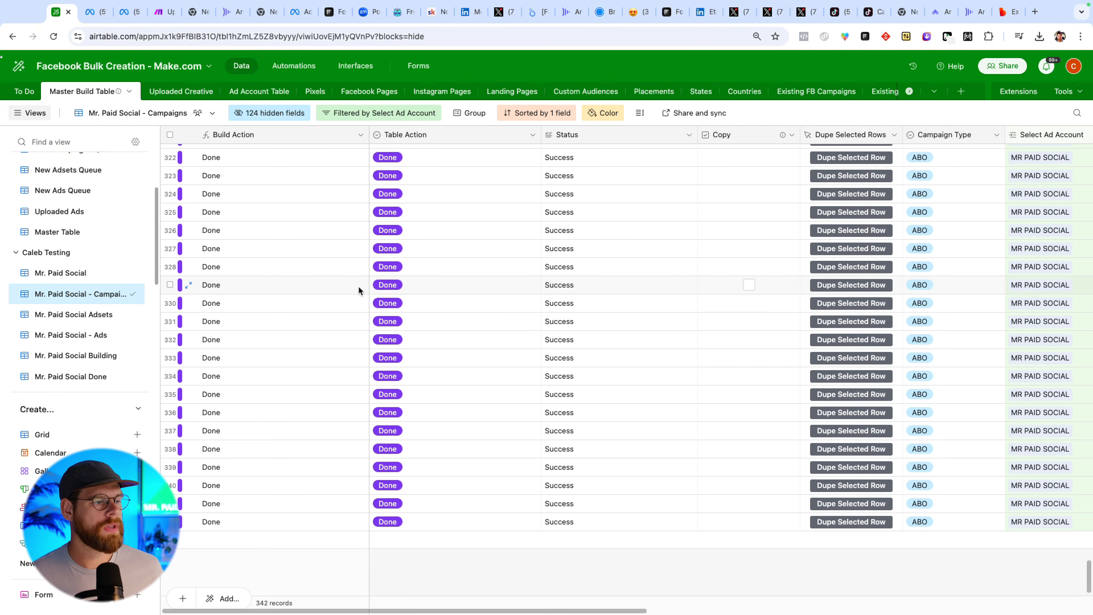
scroll(550, 333, "right", 3)
scroll(548, 333, "right", 10)
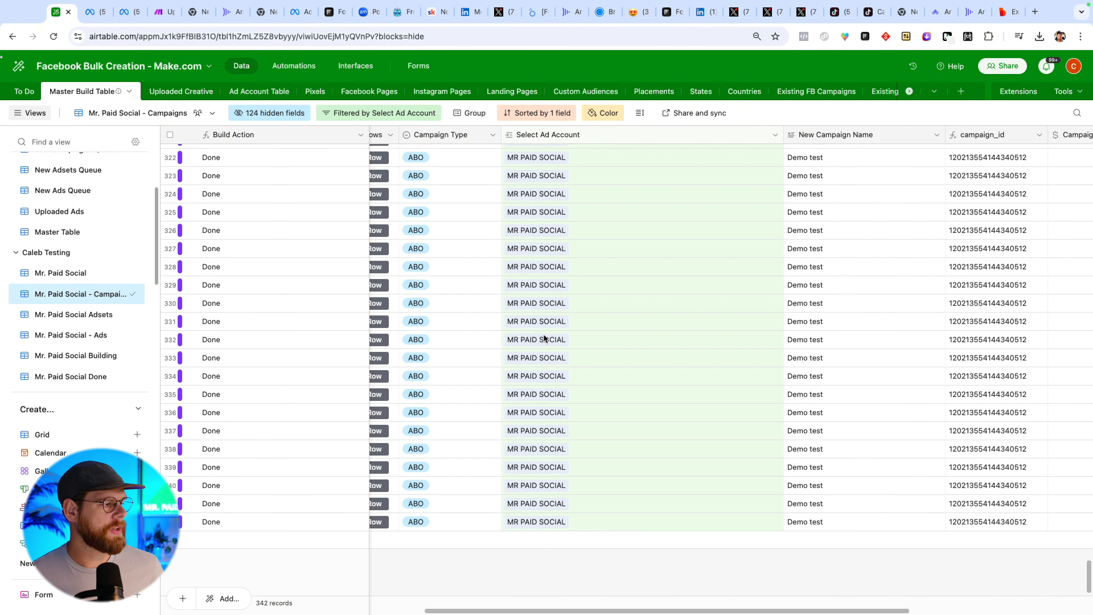
scroll(528, 330, "left", 8)
scroll(444, 378, "left", 5)
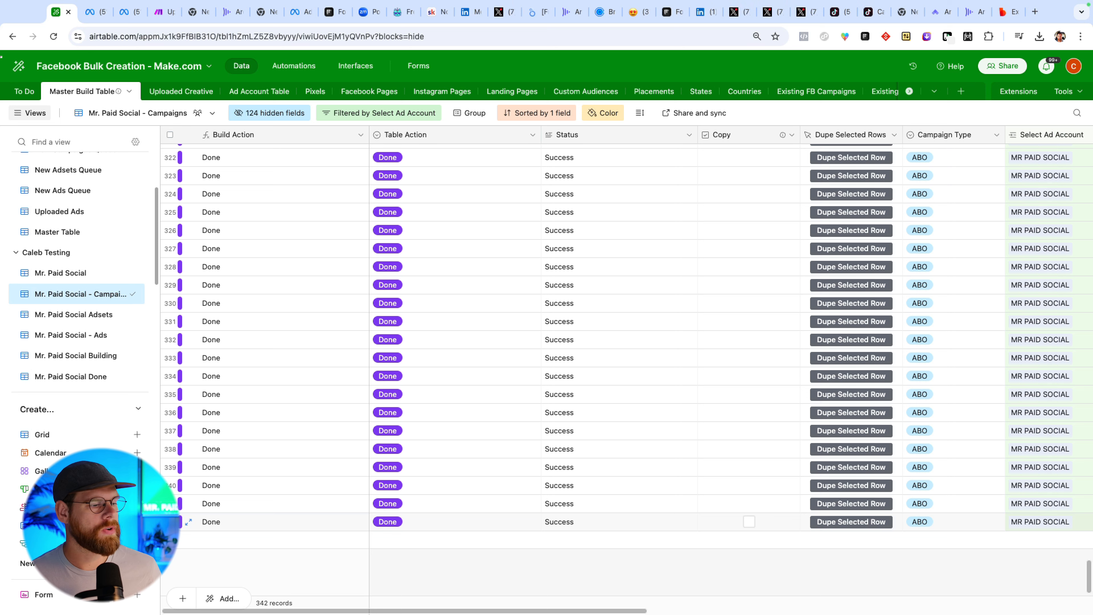
Duplicate the last campaign record in the view.
right_click(181, 521)
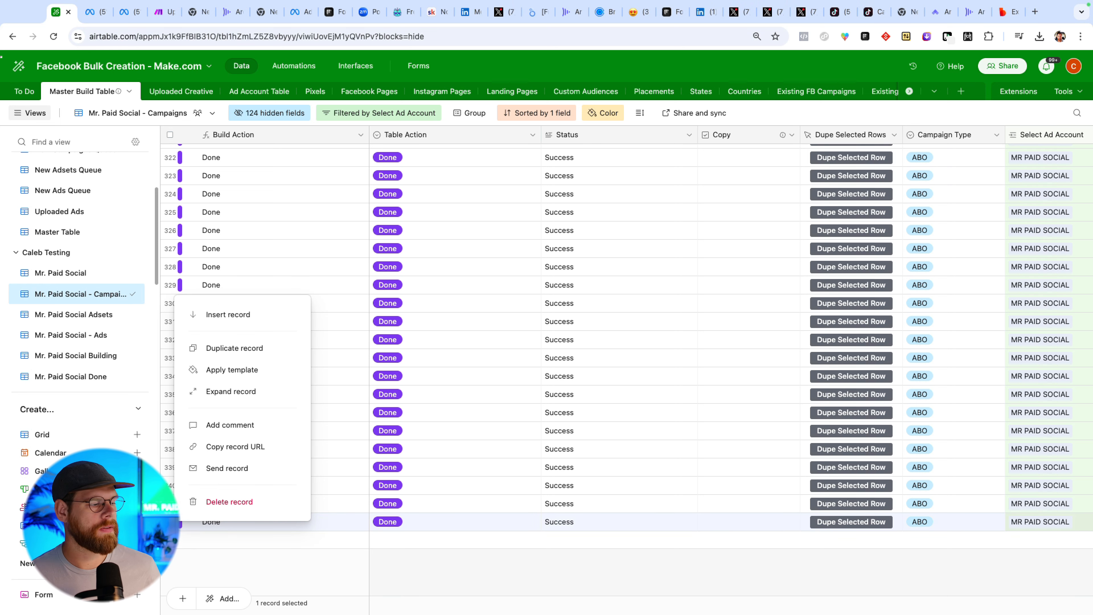
left_click(226, 349)
scroll(352, 517, "down", 2)
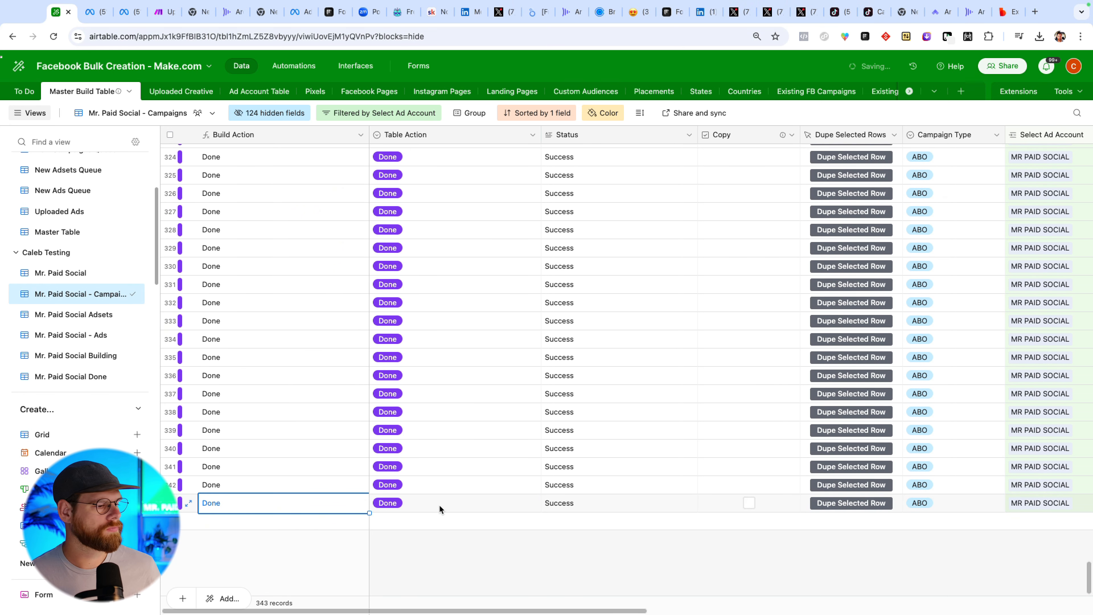
Set the duplicated record's Table Action to Building.
left_click(451, 505)
left_click(453, 504)
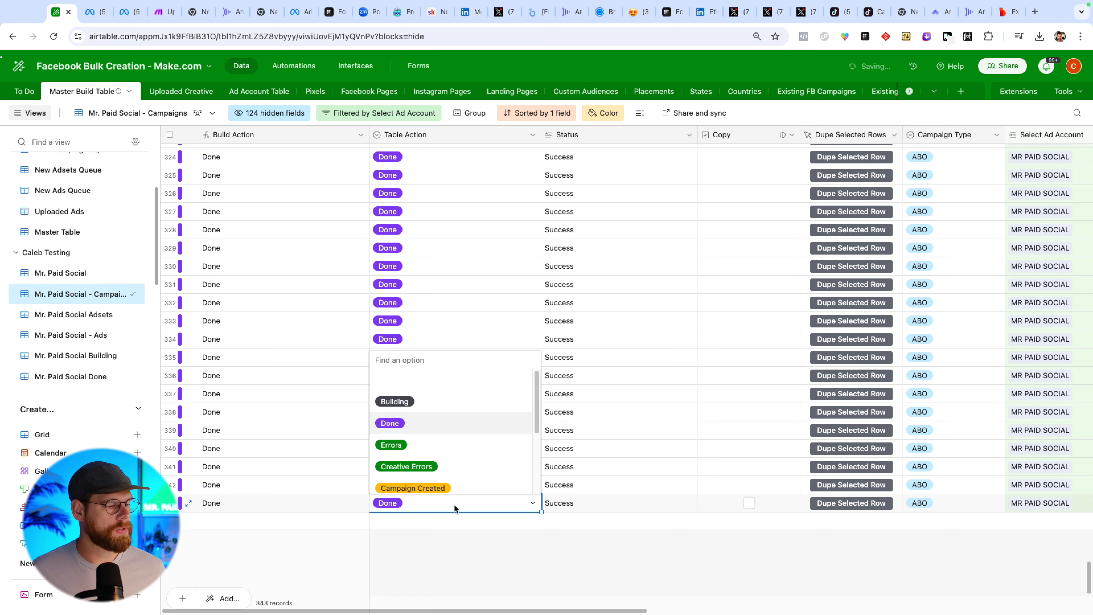
left_click(411, 405)
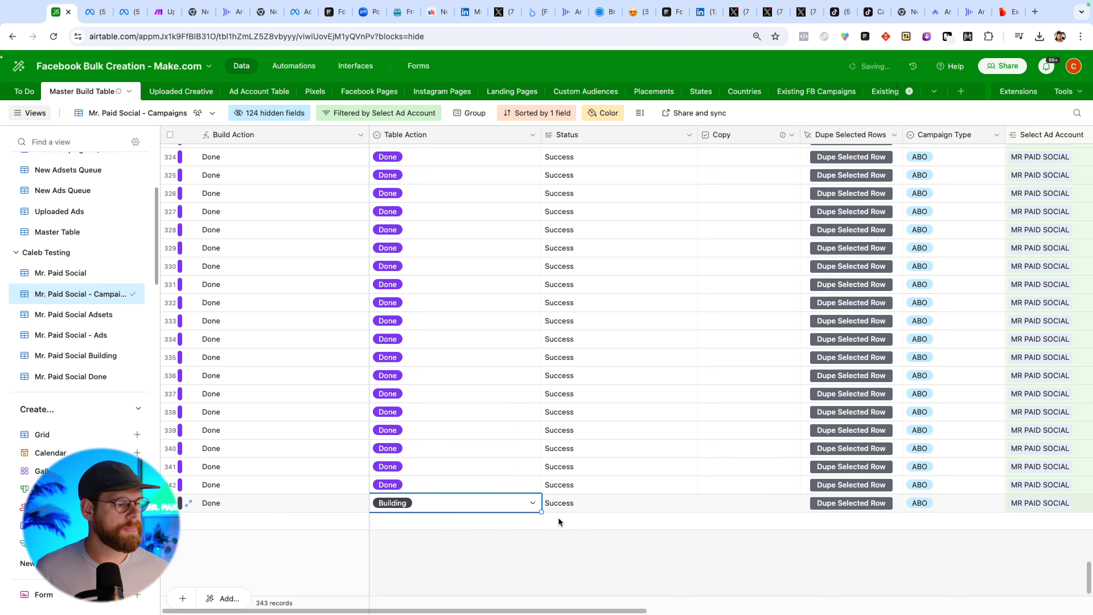
Set the duplicated record's Campaign Type to ABO.
scroll(712, 497, "right", 5)
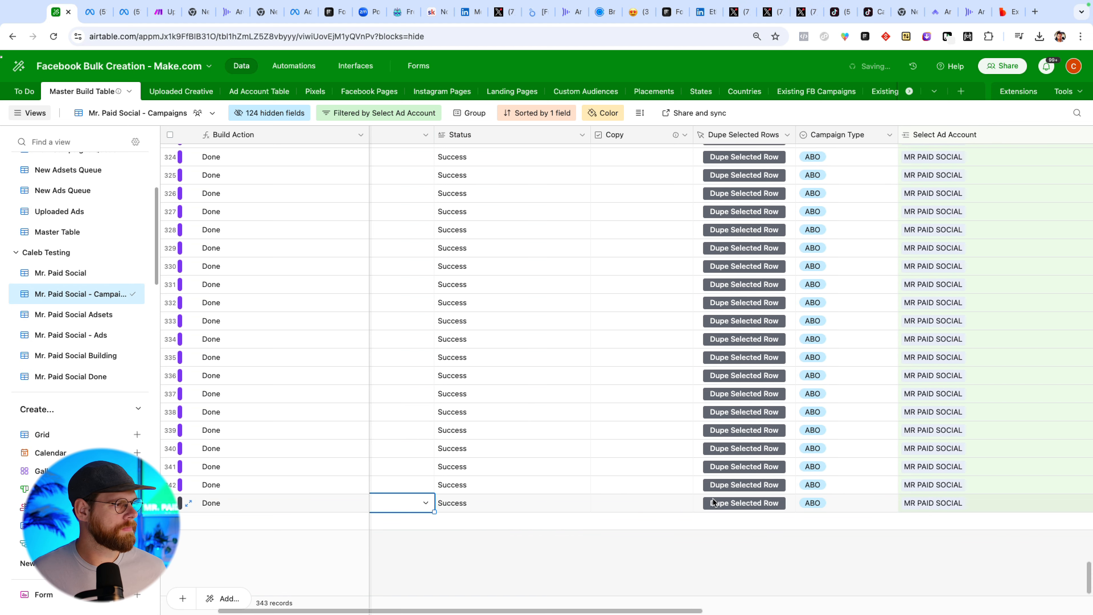
left_click(709, 501)
left_click(712, 501)
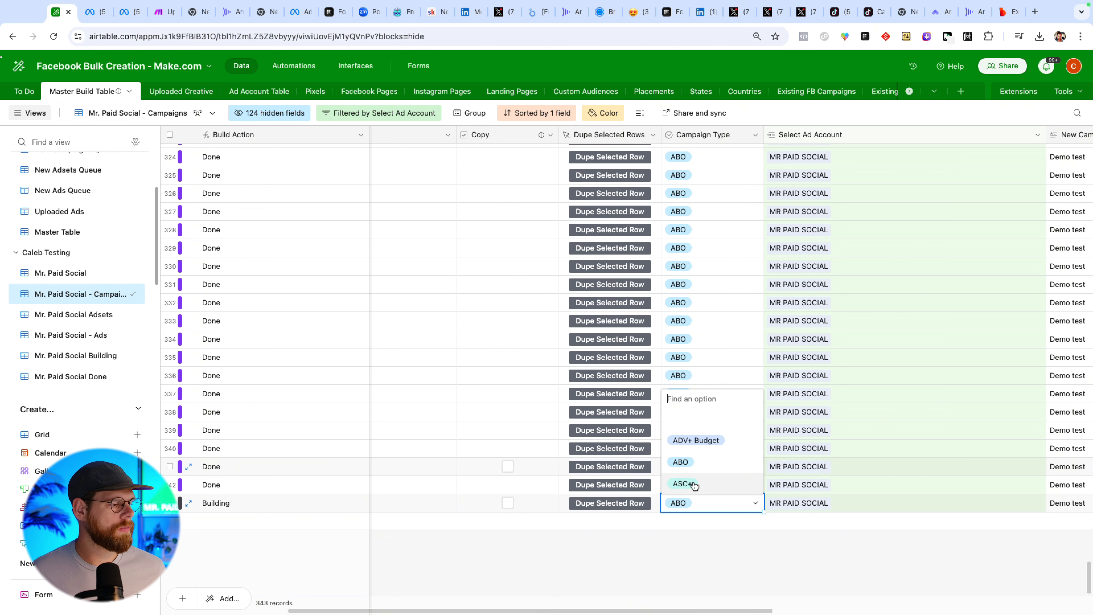
left_click(684, 461)
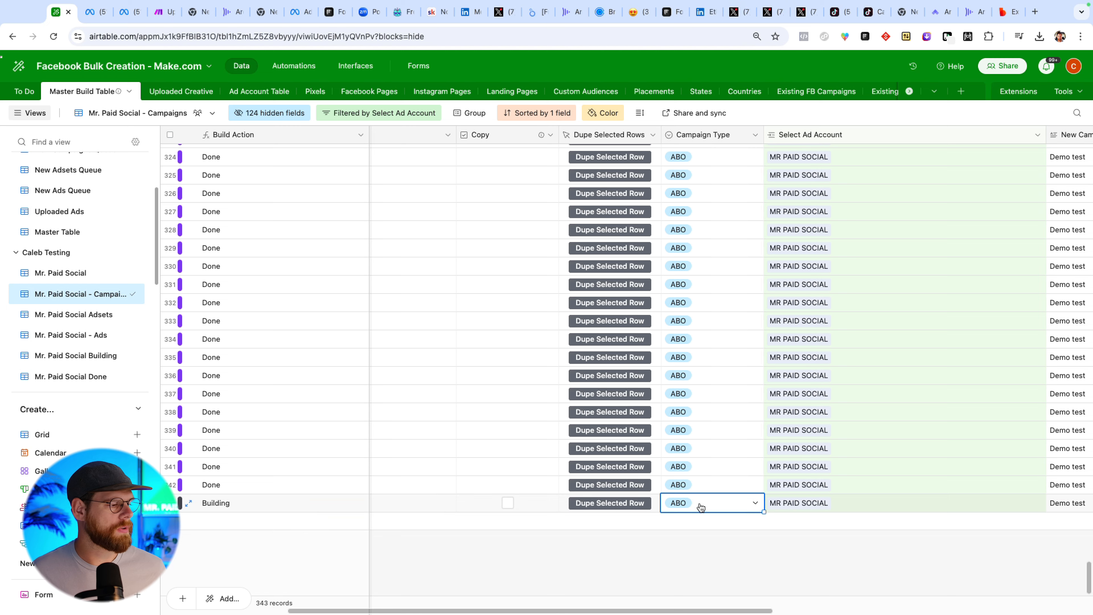
Rename the duplicated record's New Campaign Name to Demo for video.
scroll(699, 503, "right", 5)
scroll(699, 502, "right", 2)
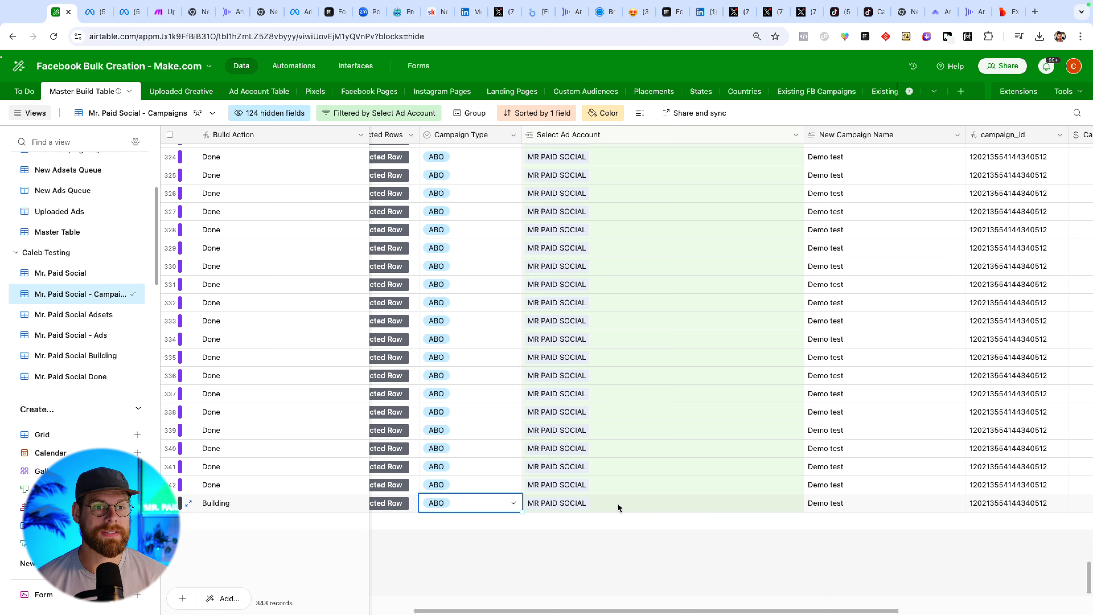
scroll(618, 502, "right", 5)
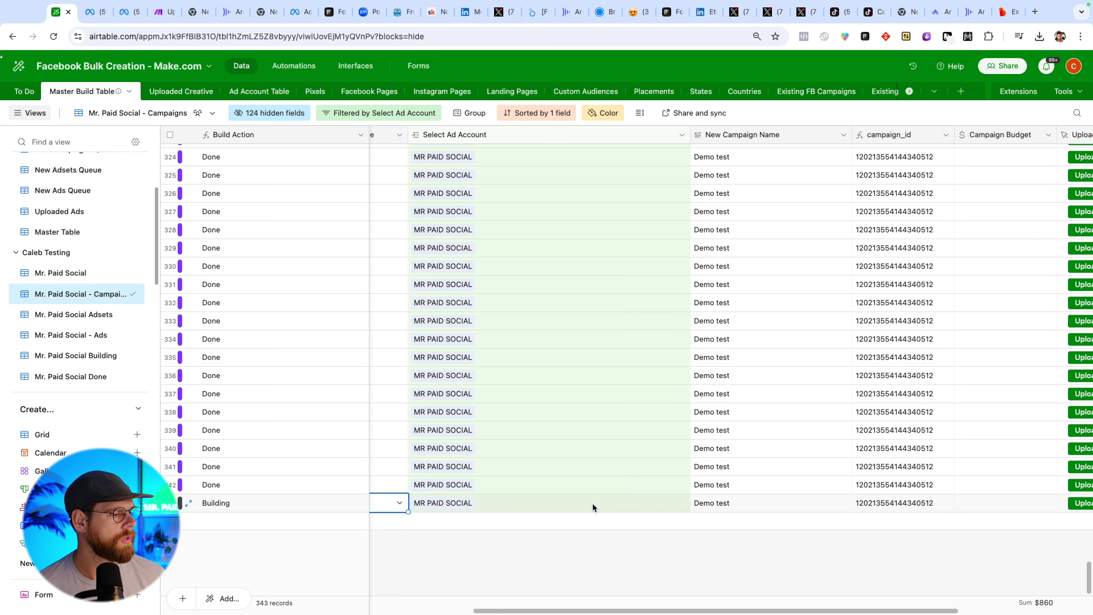
scroll(663, 502, "right", 6)
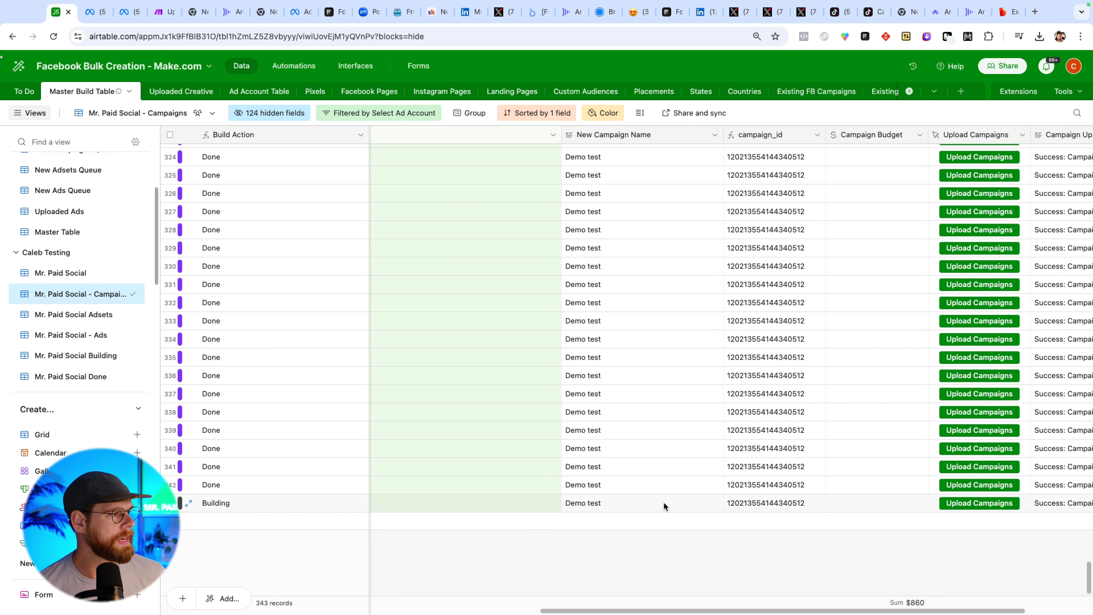
left_click(642, 503)
left_click(642, 502)
key("super+a")
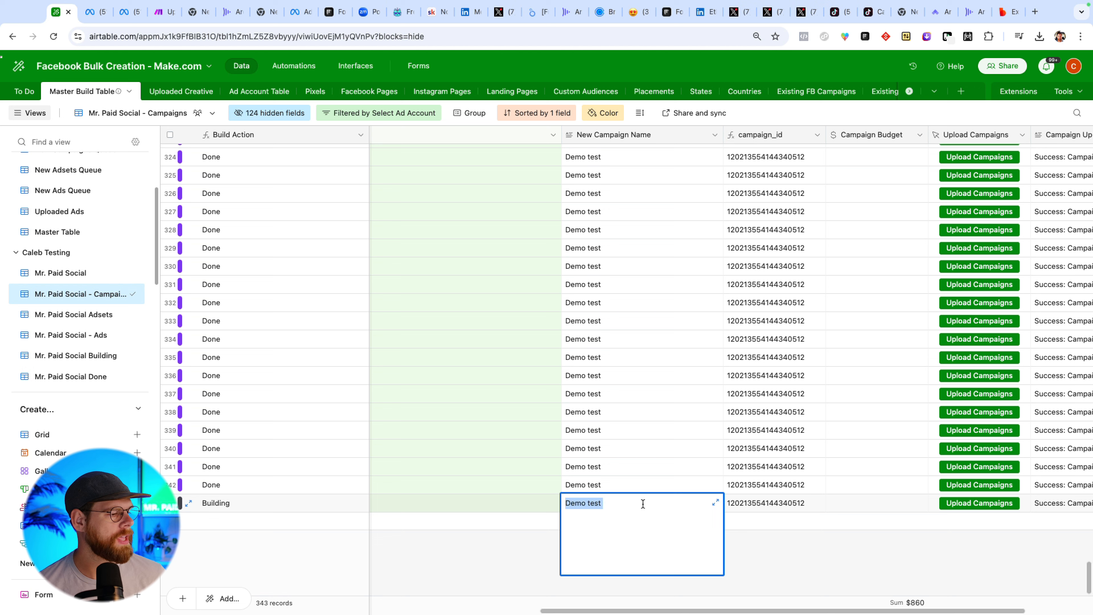
type("Demo")
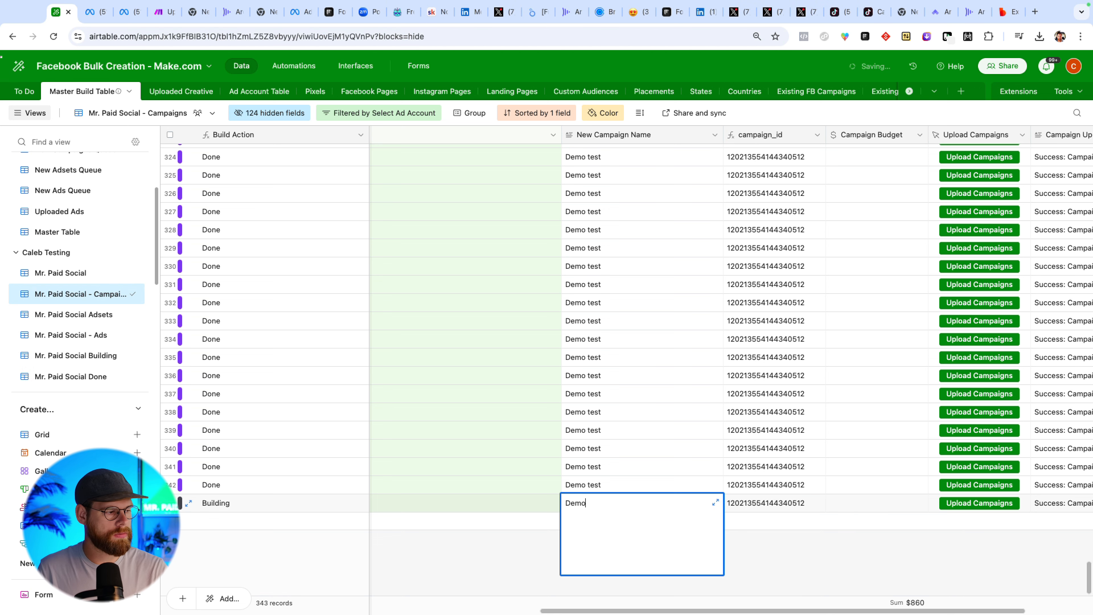
type(" for")
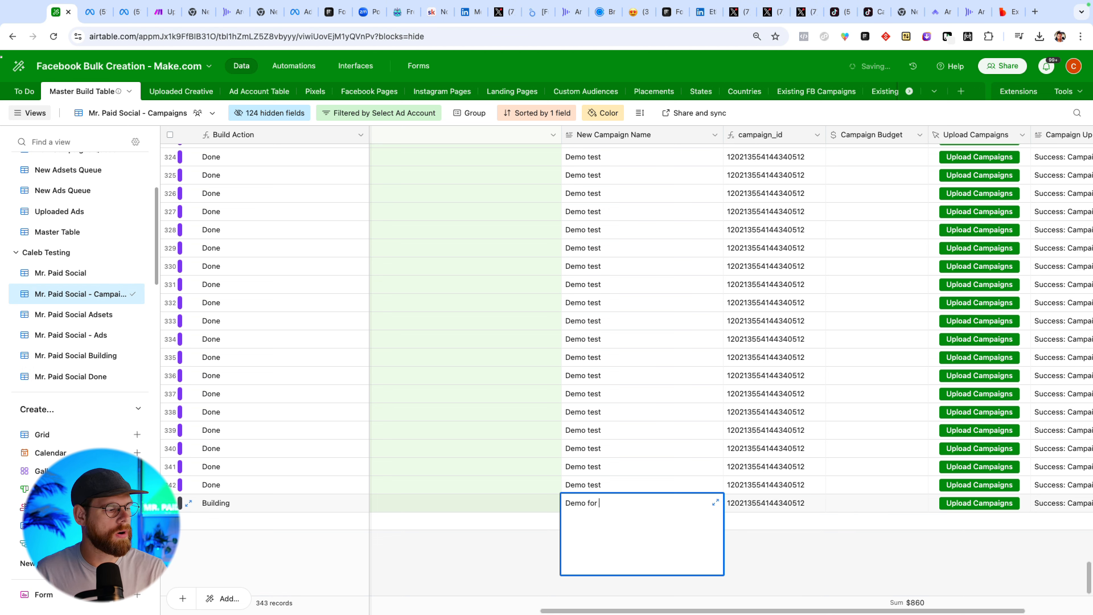
type(" video")
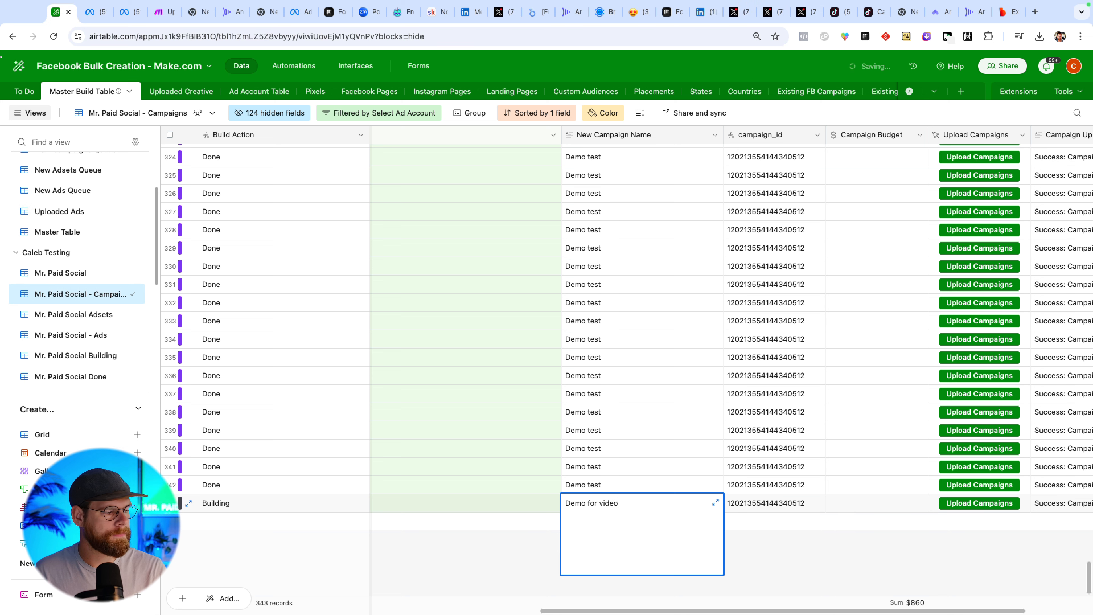
left_click(752, 526)
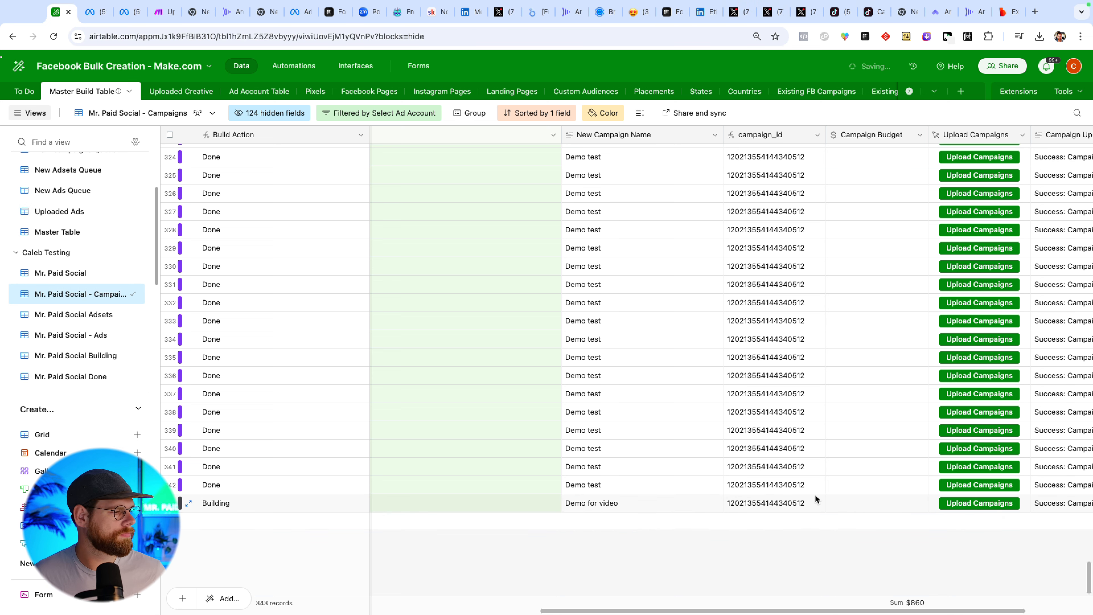
Set the new Demo for video record's Table Action to Create Campaign.
scroll(858, 501, "right", 3)
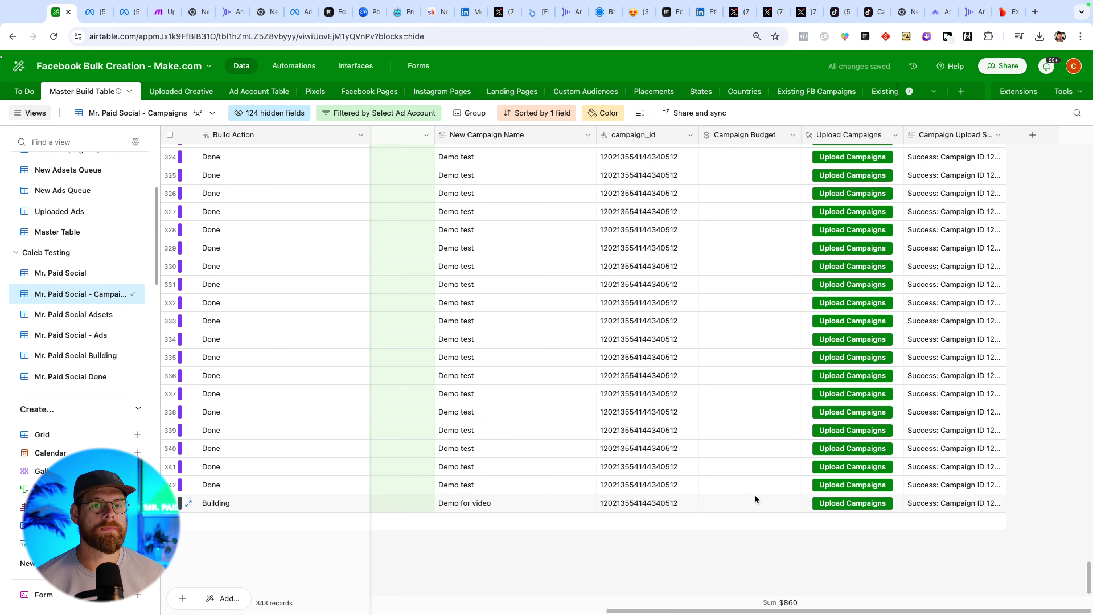
left_click(720, 501)
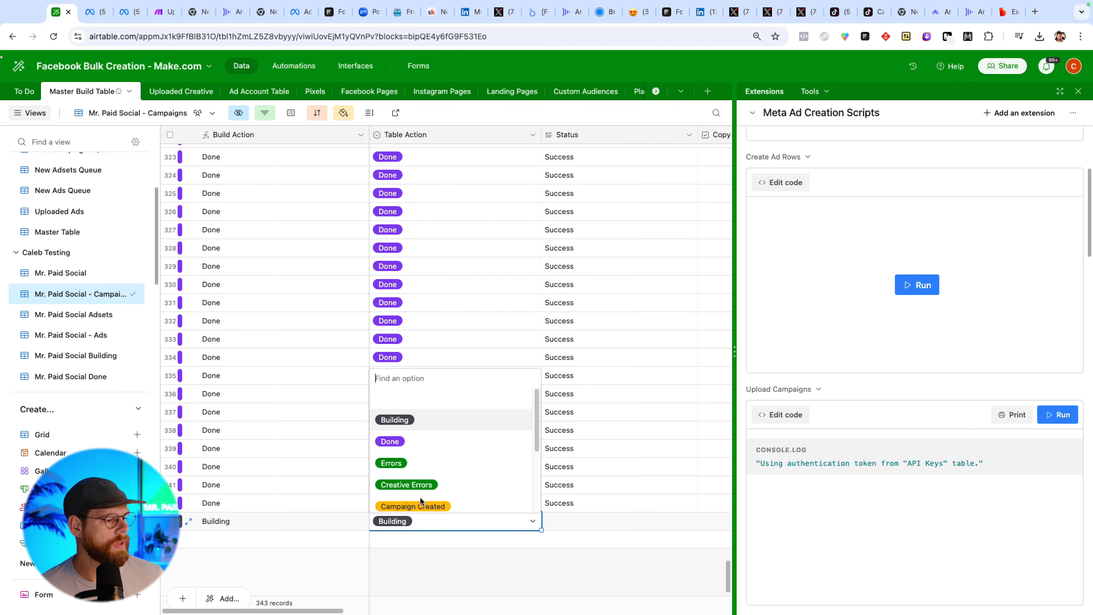
scroll(419, 474, "down", 5)
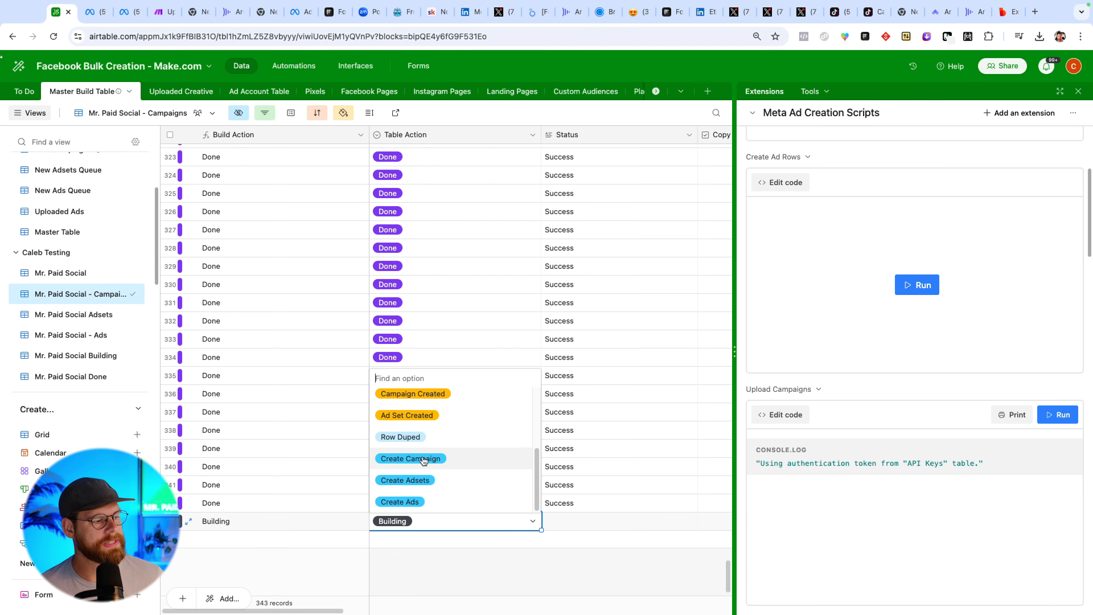
left_click(417, 458)
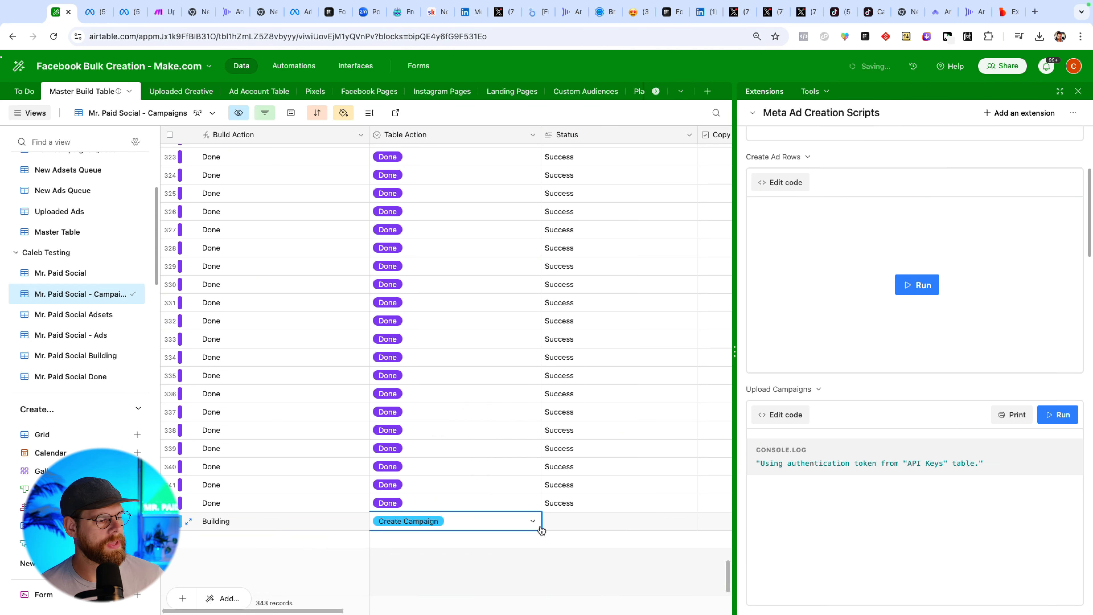
Run Upload Campaigns for the Demo for video record.
scroll(577, 528, "right", 10)
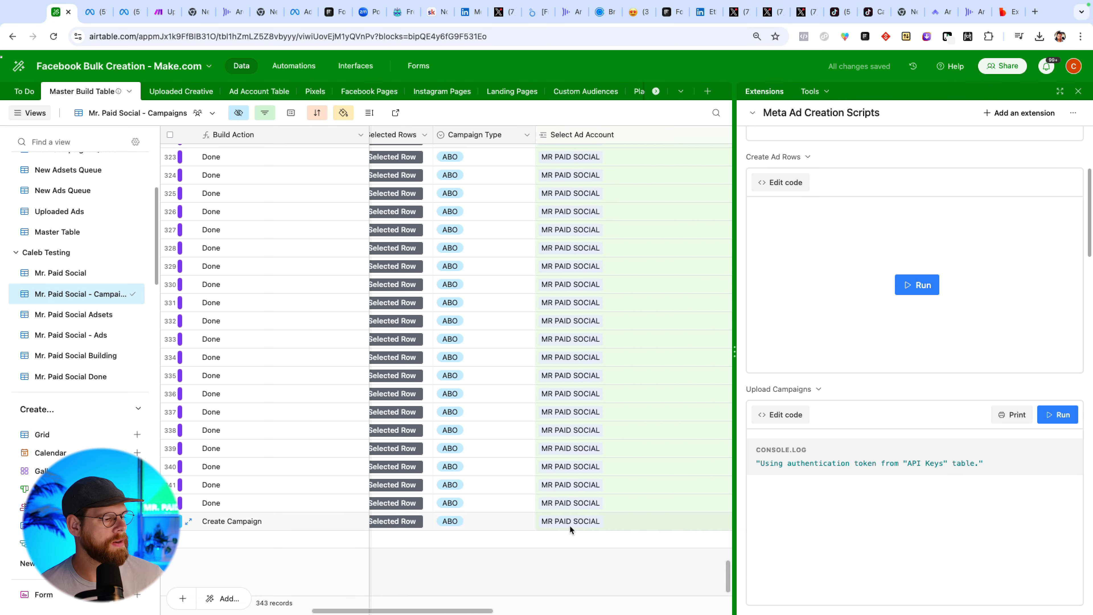
scroll(568, 525, "right", 10)
left_click(489, 521)
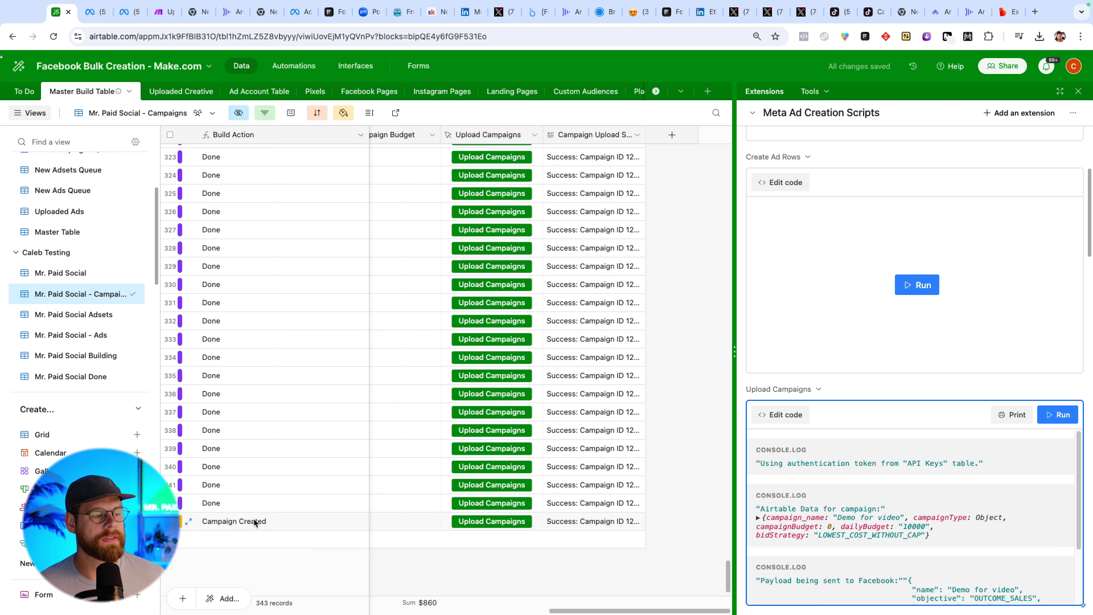
In the Mr. Paid Social Adsets view, set the Demo for video record's Ad Sets Per Campaign to 10.
left_click(93, 320)
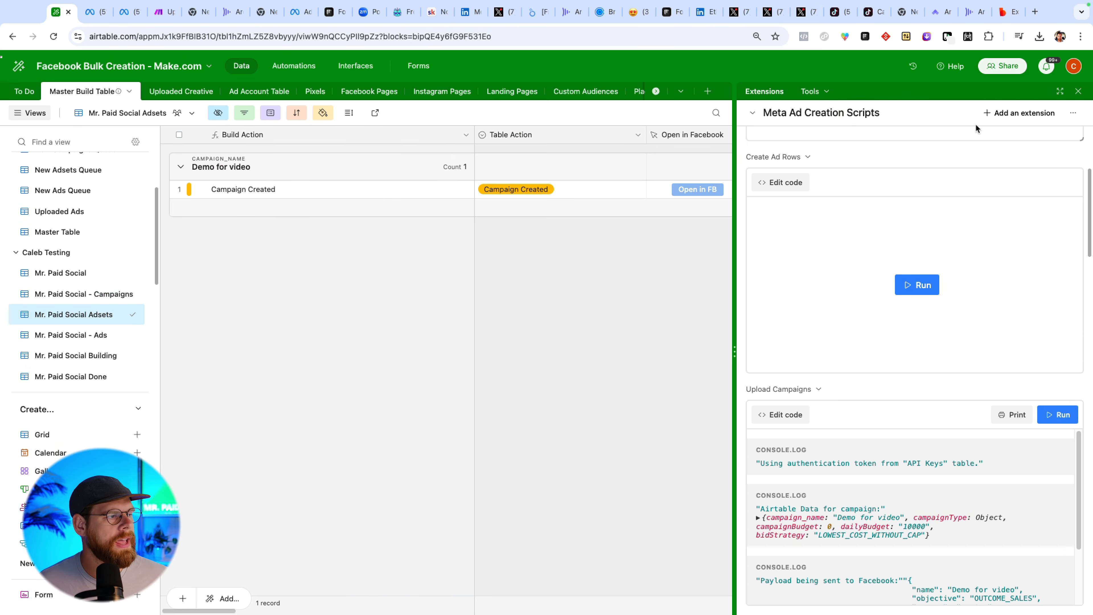
left_click(1078, 91)
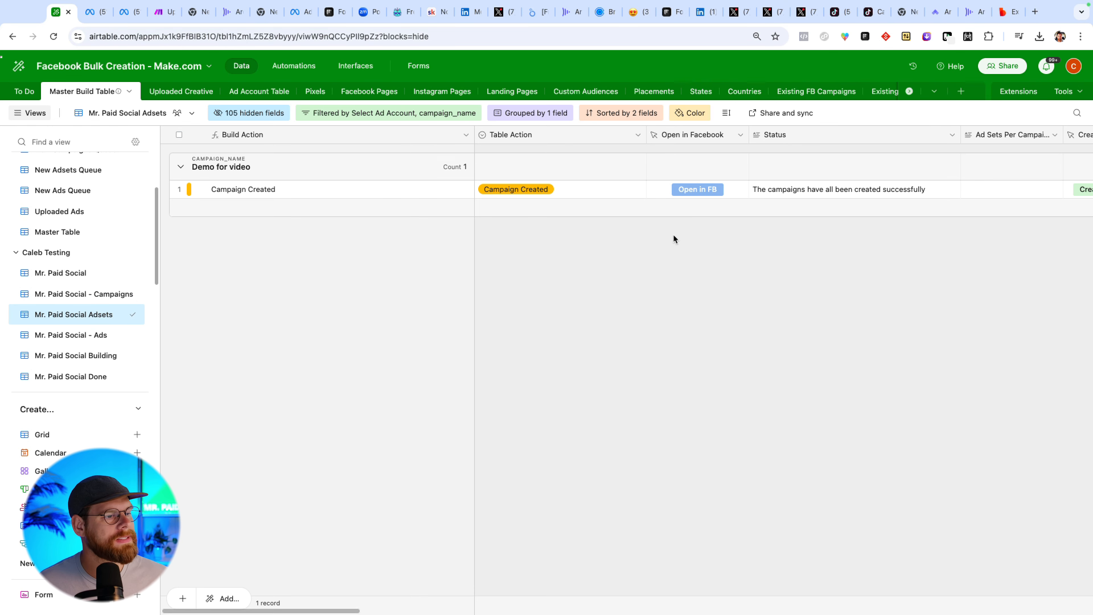
scroll(764, 235, "right", 5)
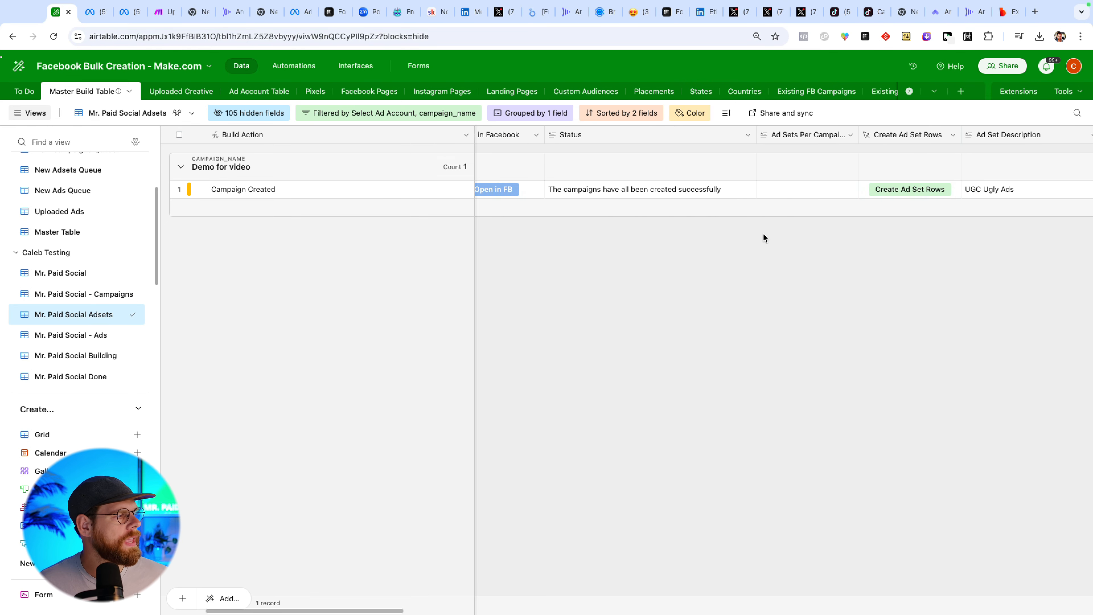
scroll(762, 232, "right", 2)
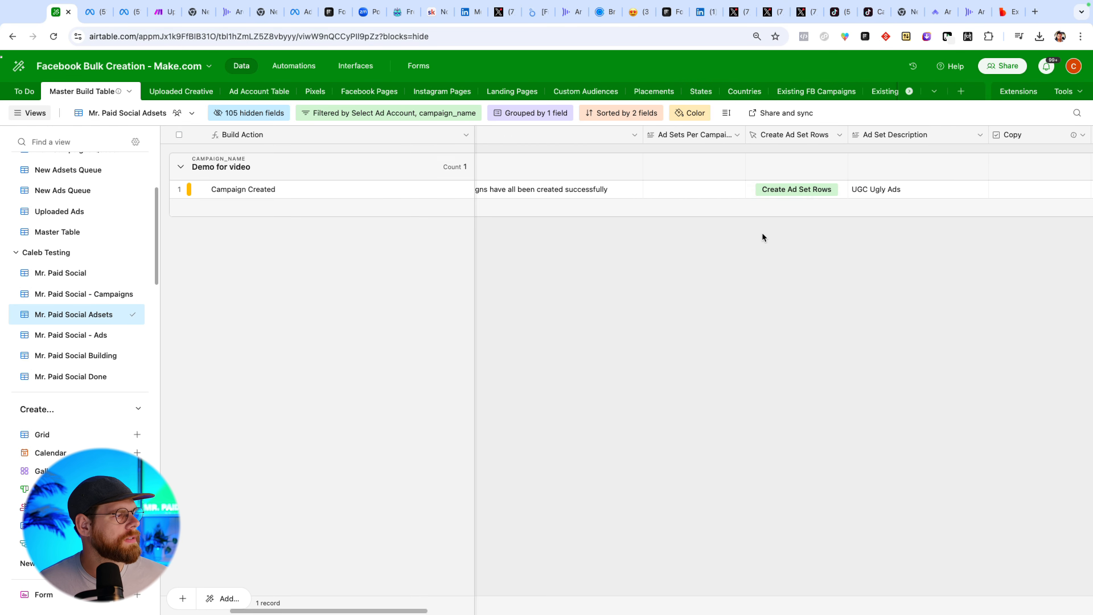
left_click(657, 190)
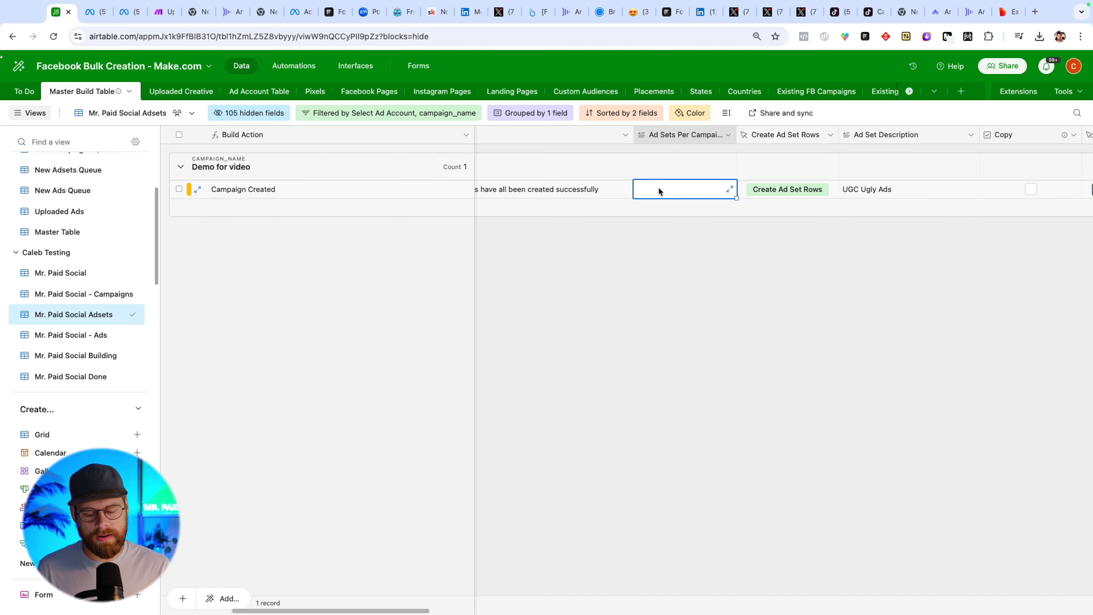
type("10")
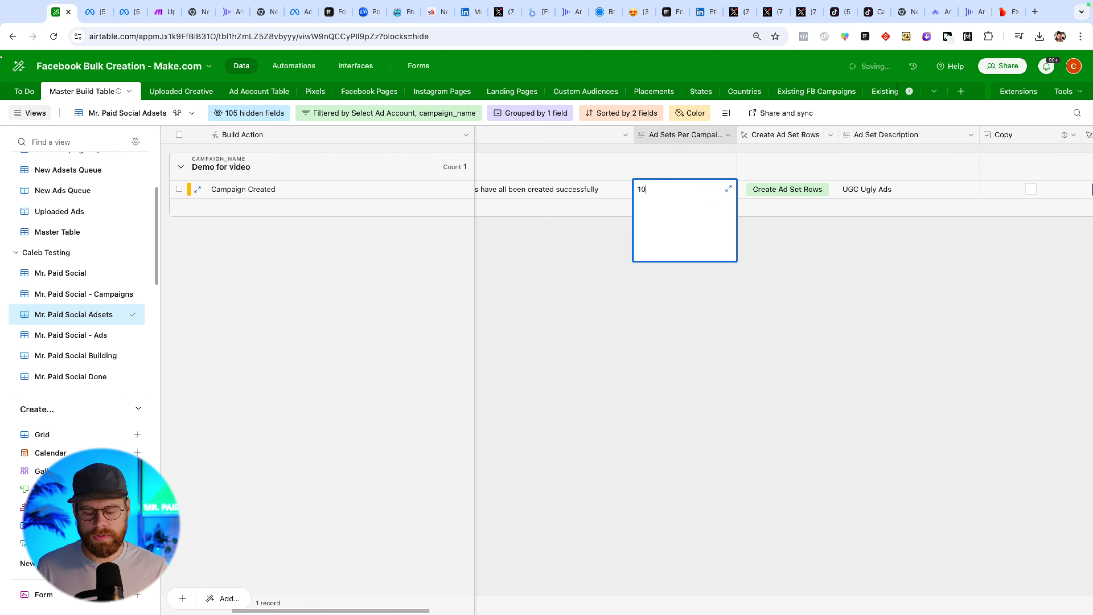
left_click(616, 223)
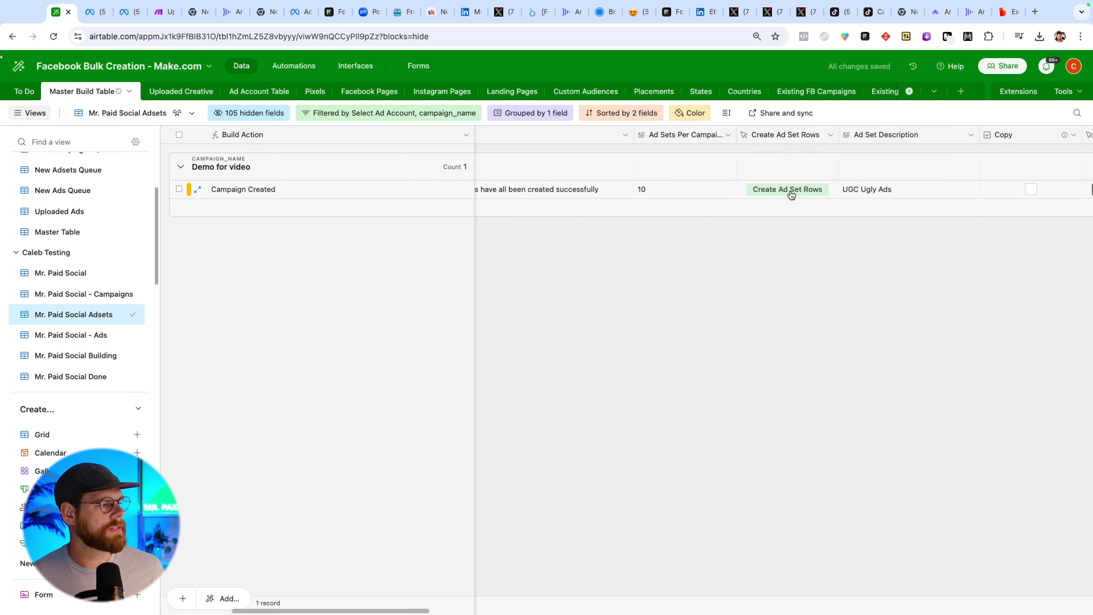
Scroll through the ad set record's fields to review its settings.
scroll(784, 194, "right", 5)
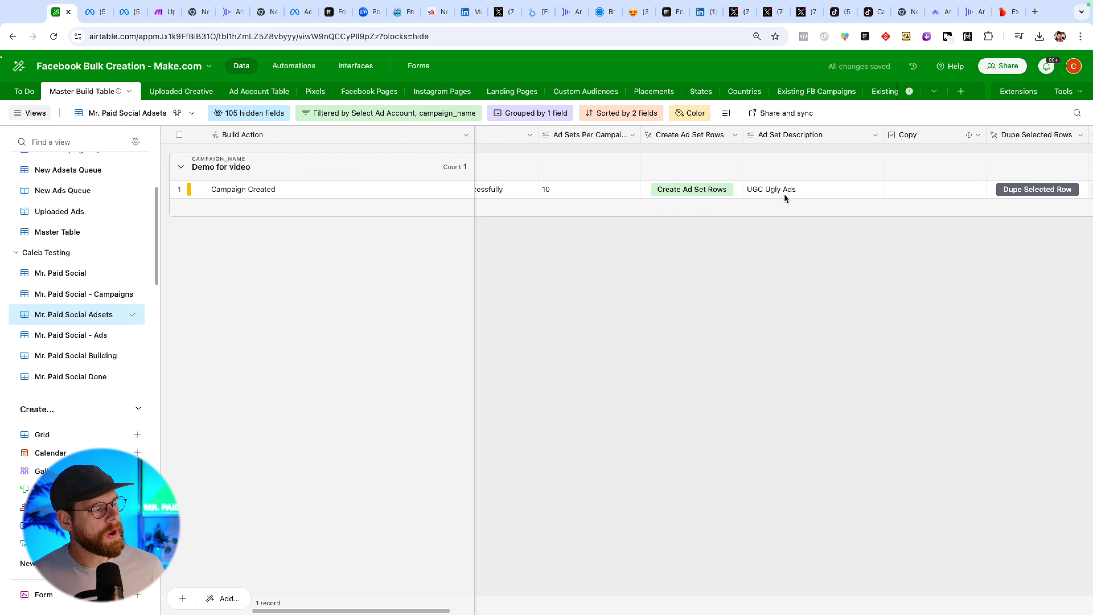
scroll(784, 199, "right", 1)
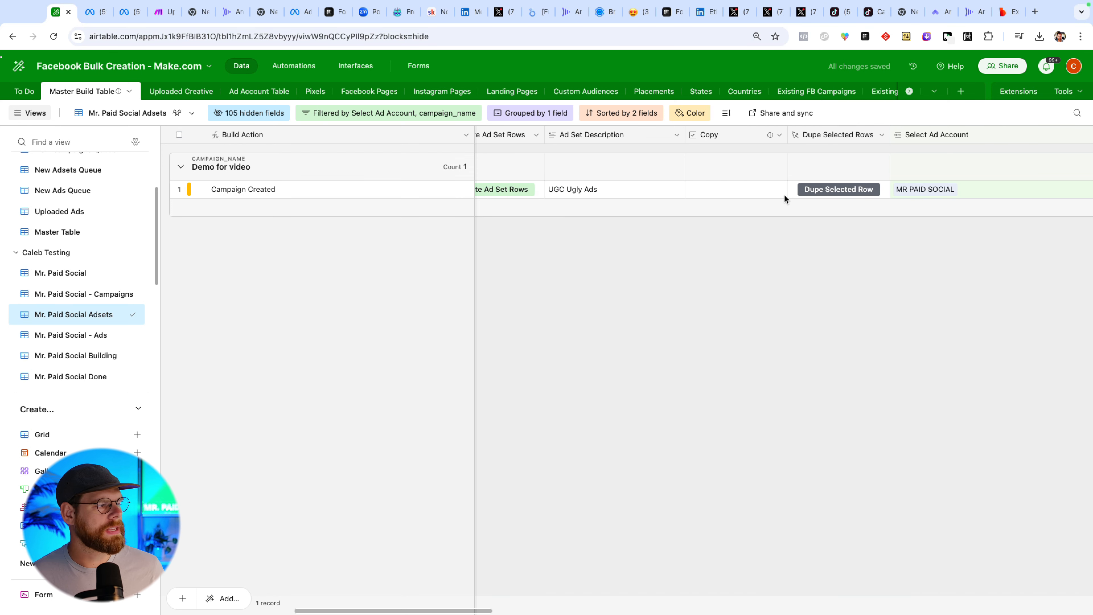
scroll(785, 198, "right", 5)
scroll(784, 196, "right", 6)
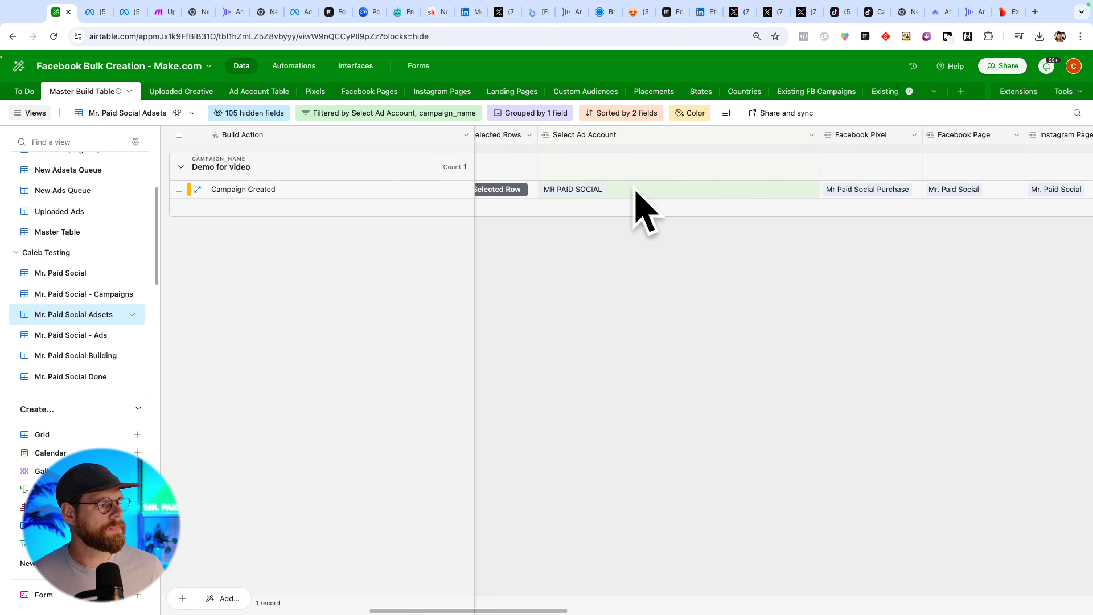
scroll(664, 189, "right", 4)
scroll(752, 205, "right", 20)
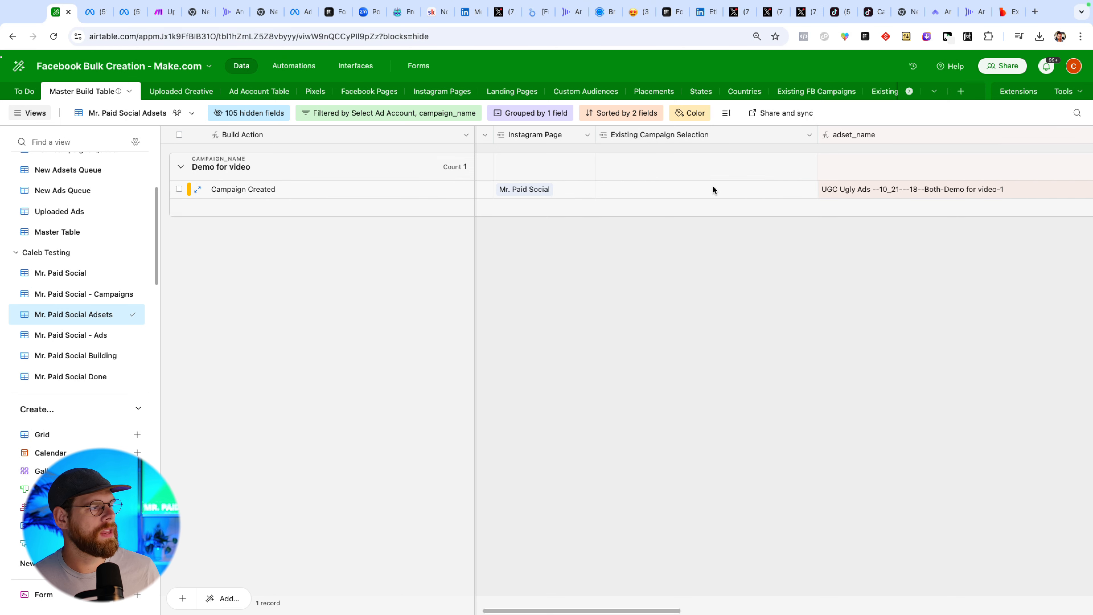
scroll(711, 186, "right", 2)
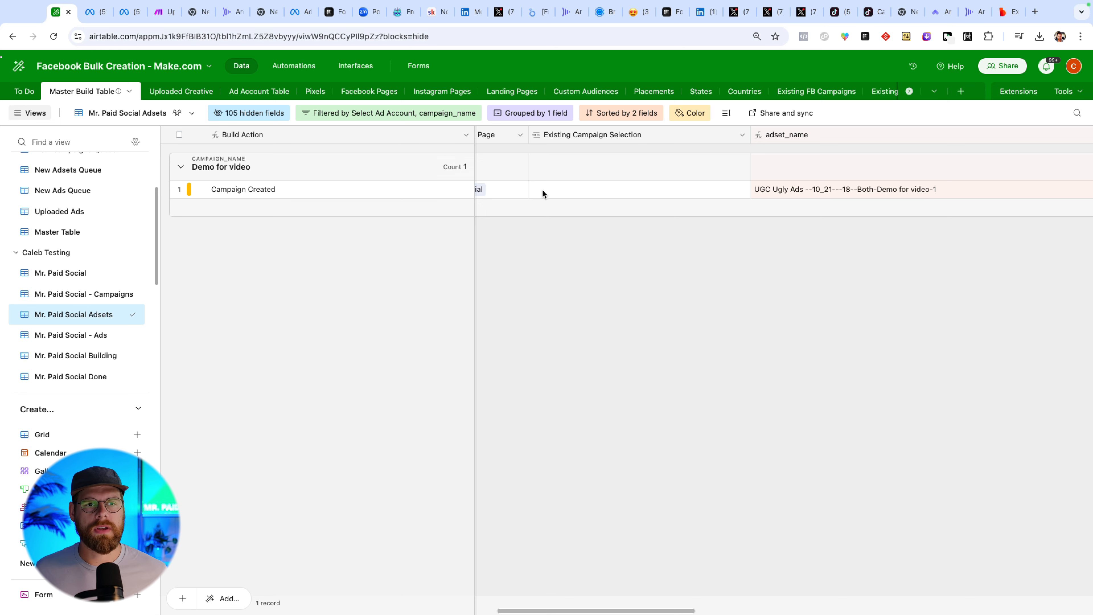
scroll(594, 192, "right", 10)
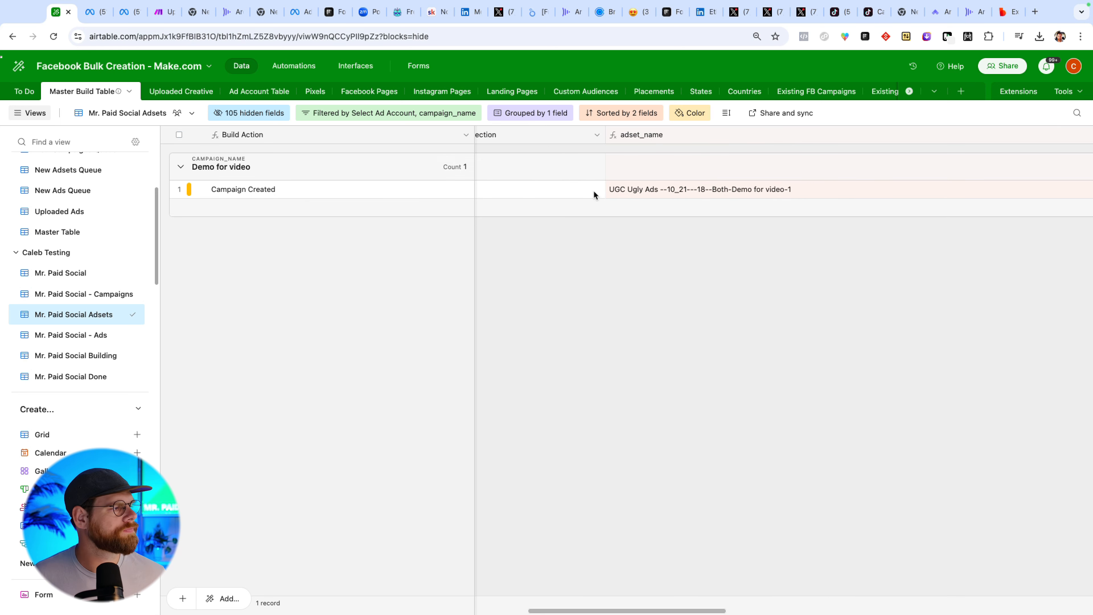
scroll(591, 193, "right", 8)
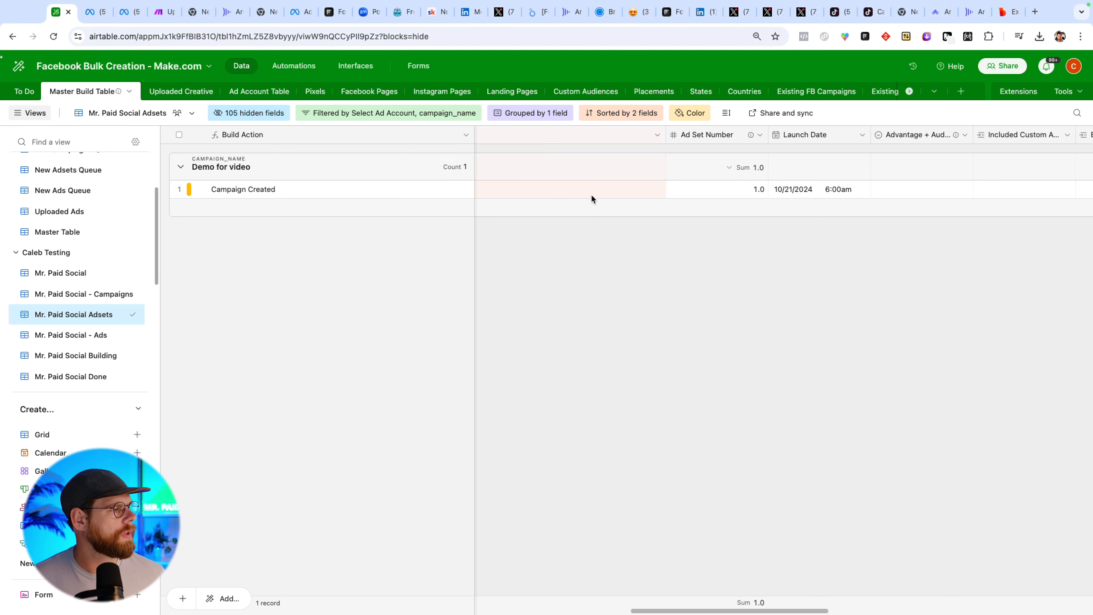
scroll(598, 192, "right", 4)
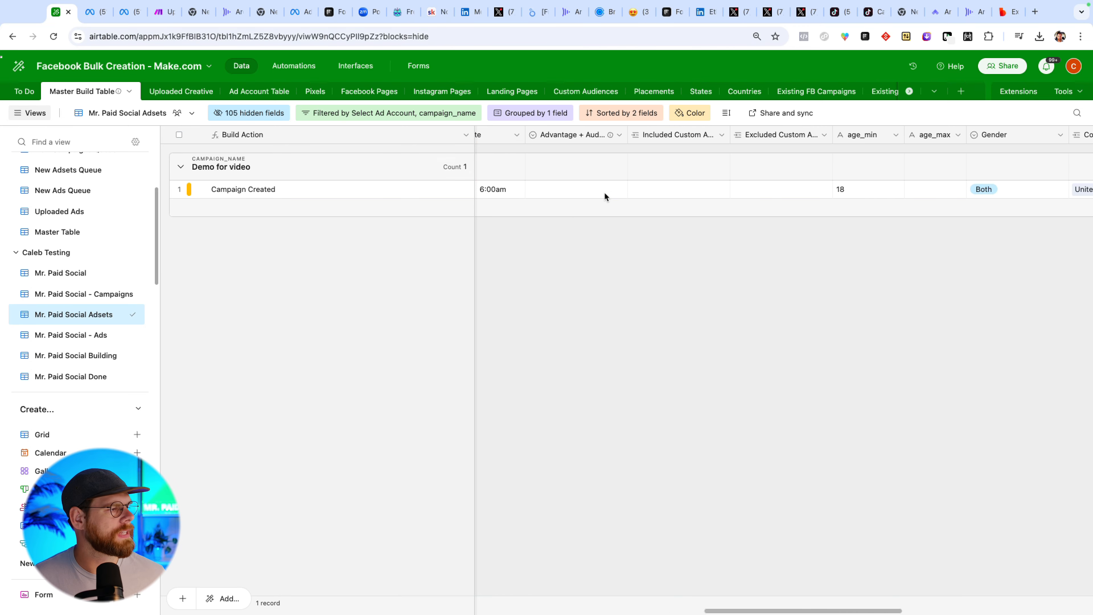
Widen the Advantage + Audience column.
left_click(543, 190)
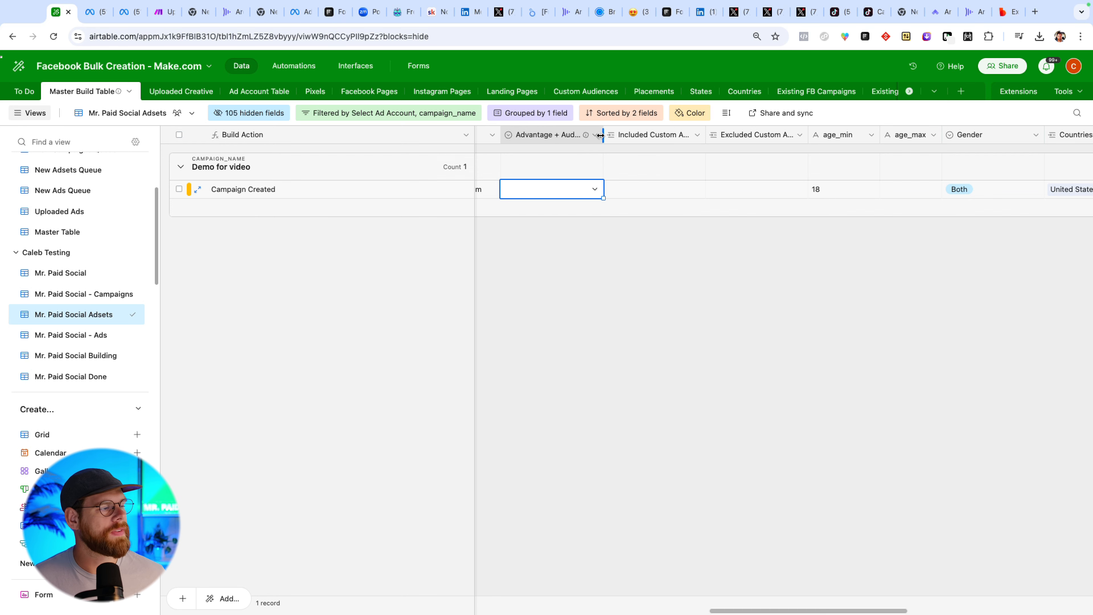
left_click_drag(603, 135, 639, 134)
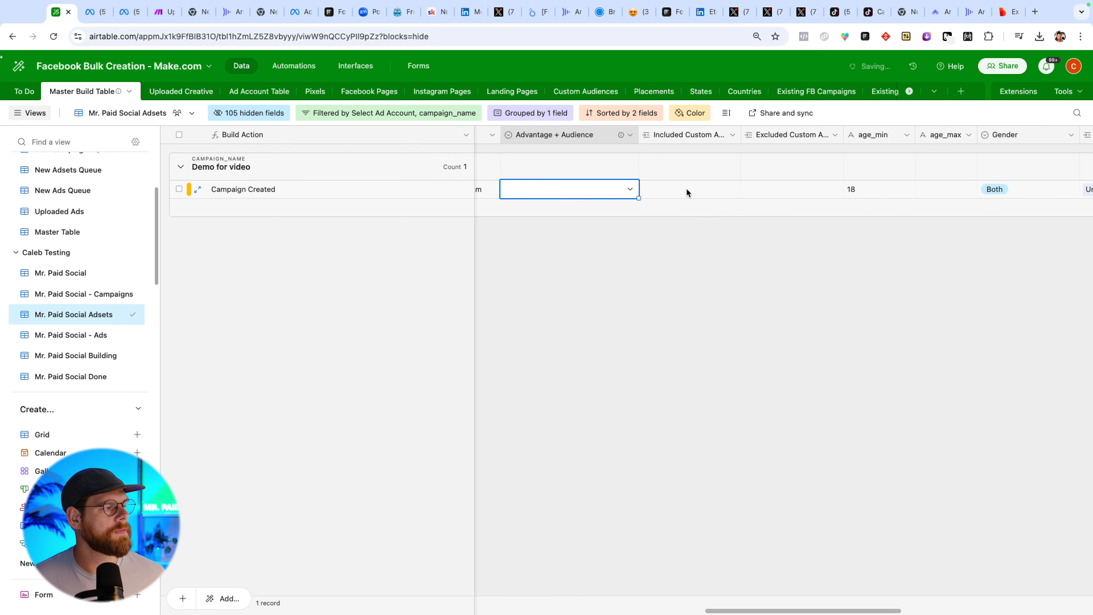
left_click(715, 188)
Review the ad set's audience, targeting, placement and budget fields.
scroll(723, 190, "right", 2)
scroll(724, 196, "right", 3)
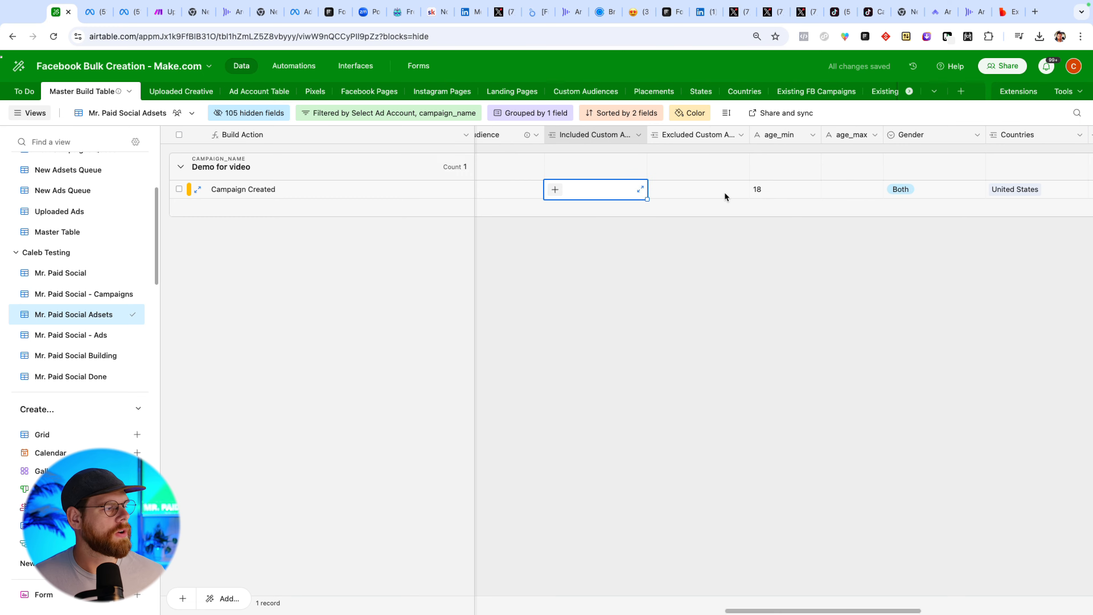
scroll(575, 197, "left", 1)
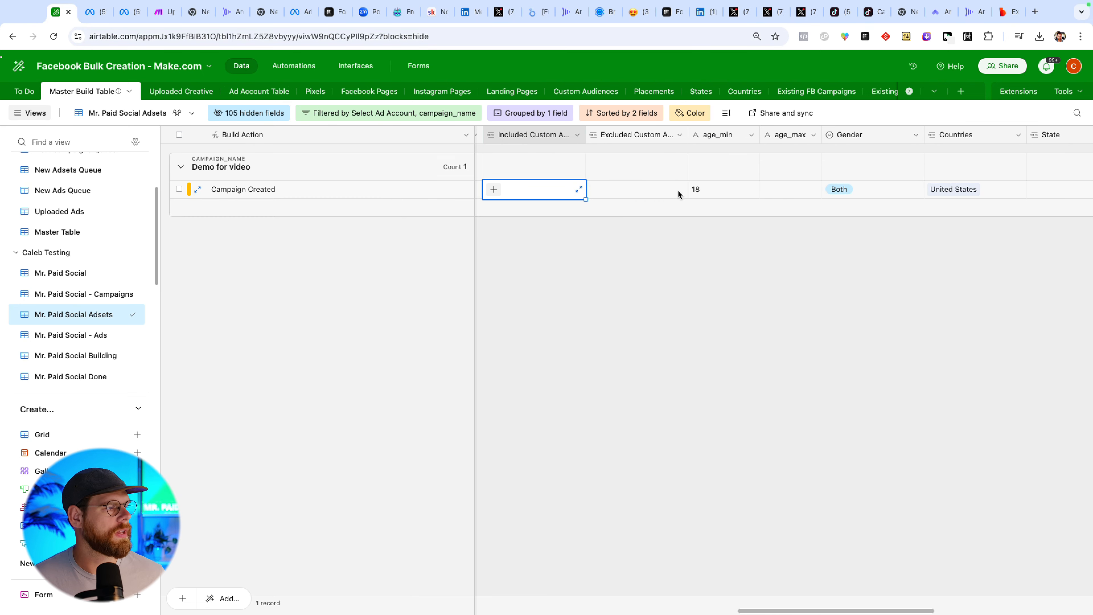
scroll(815, 198, "right", 8)
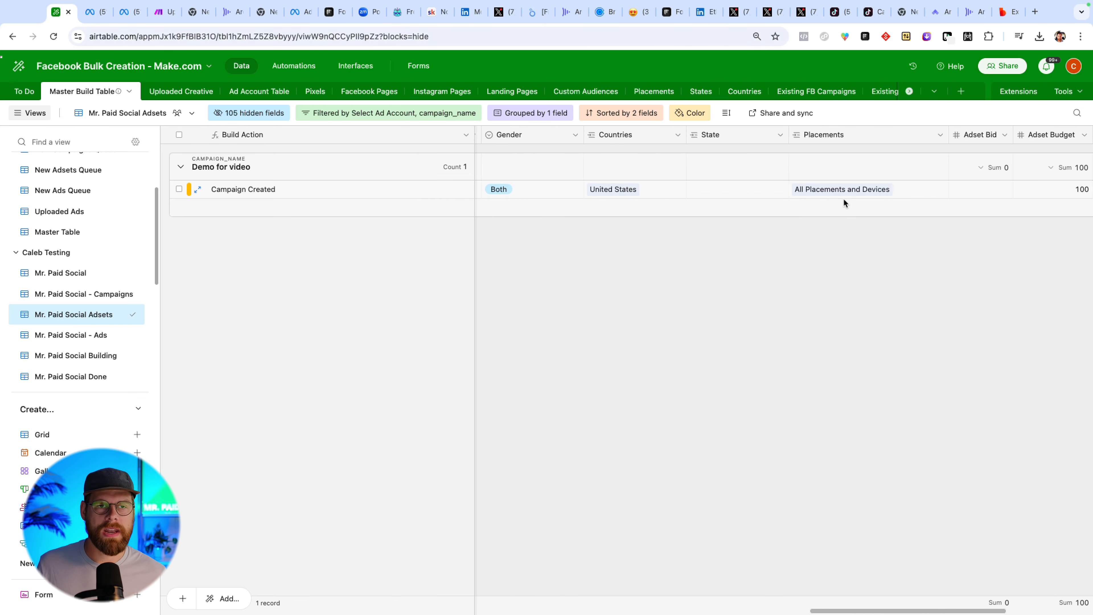
scroll(843, 199, "right", 6)
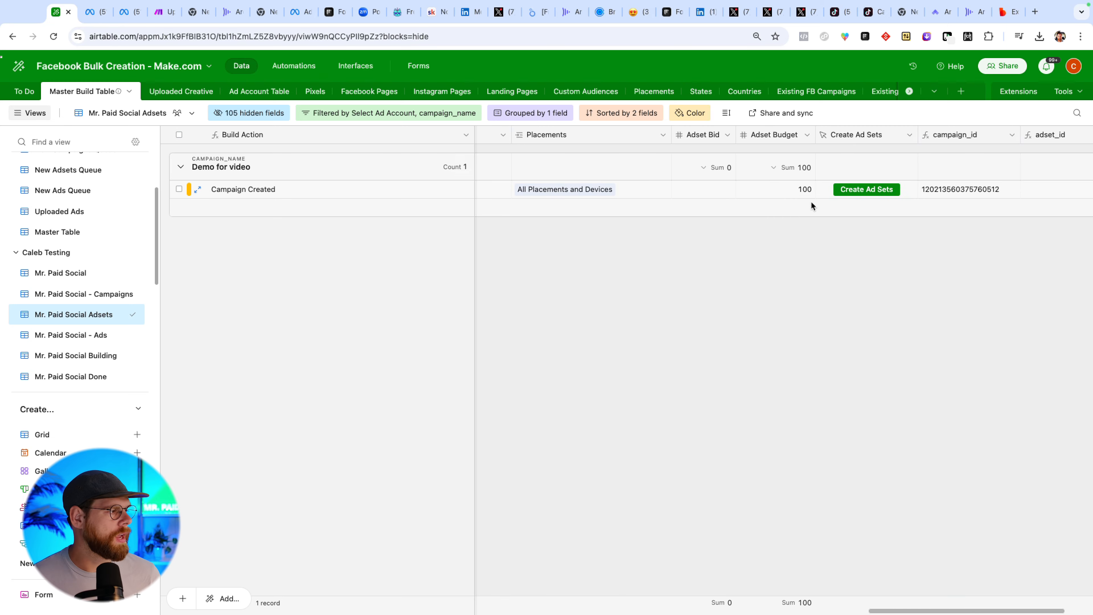
scroll(811, 205, "left", 10)
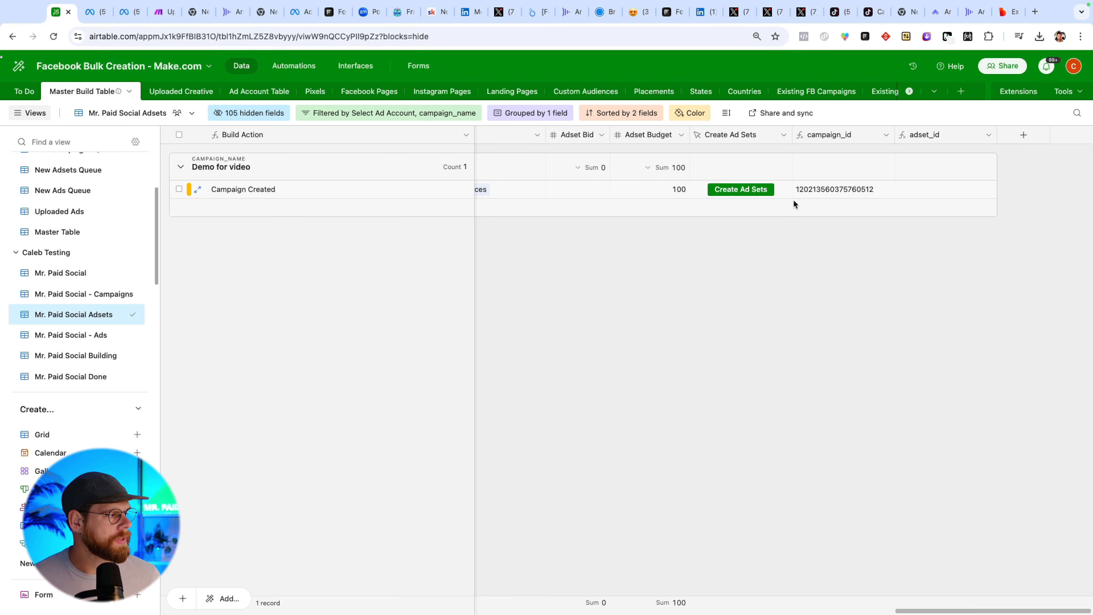
scroll(562, 199, "left", 4)
left_click(558, 197)
scroll(559, 198, "left", 3)
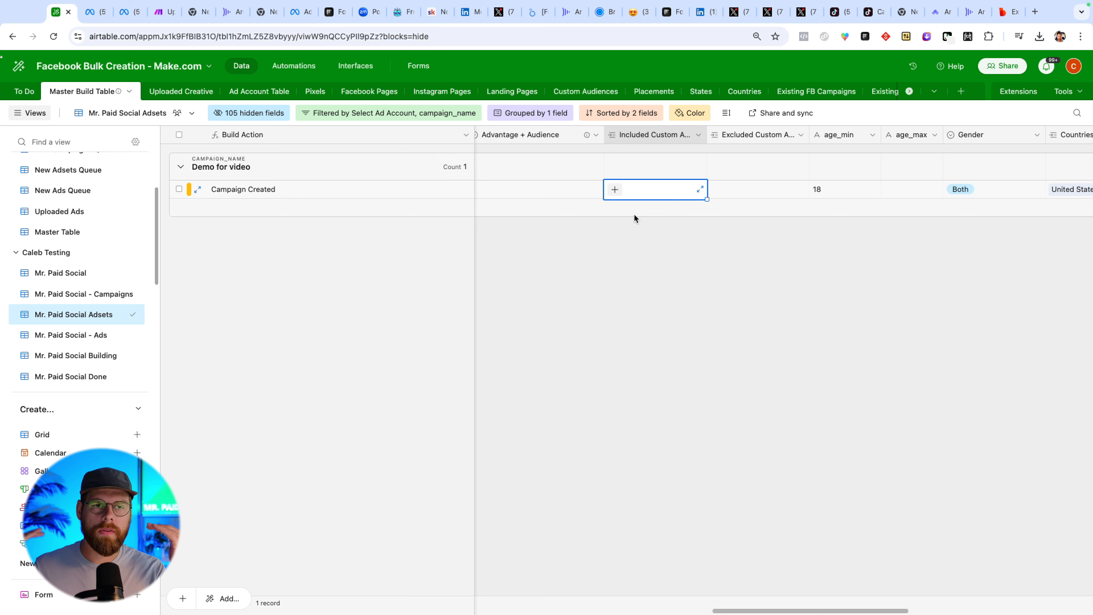
scroll(759, 195, "right", 10)
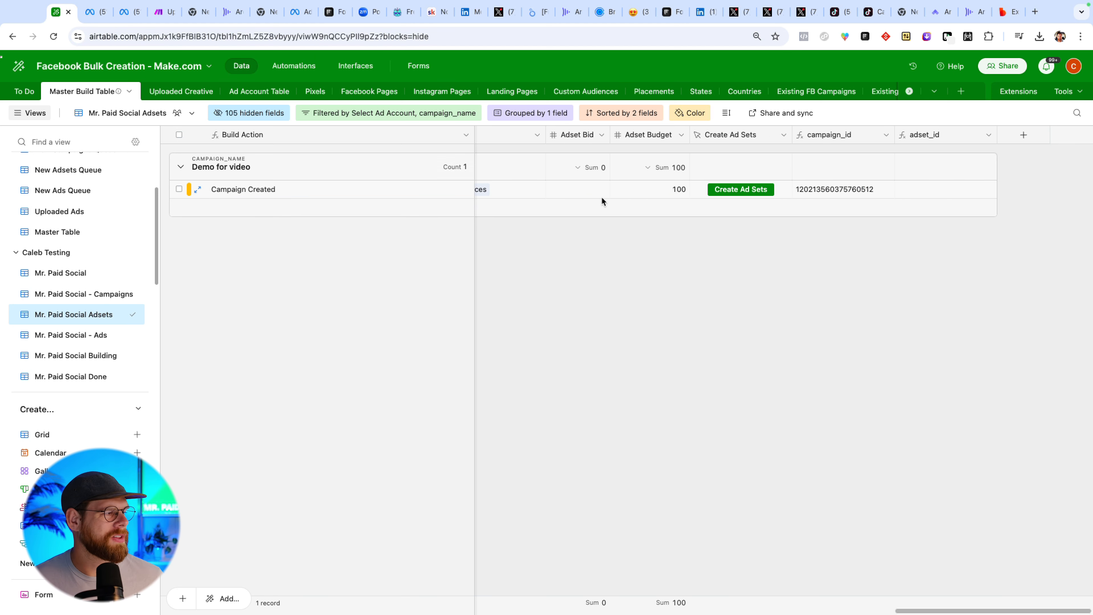
scroll(602, 197, "left", 10)
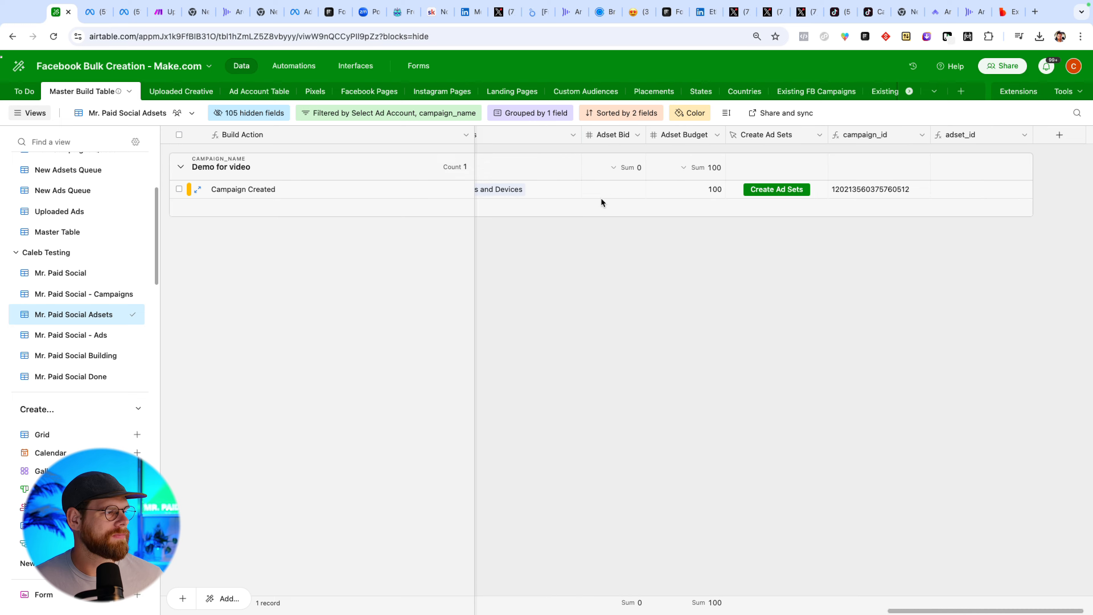
scroll(591, 201, "right", 10)
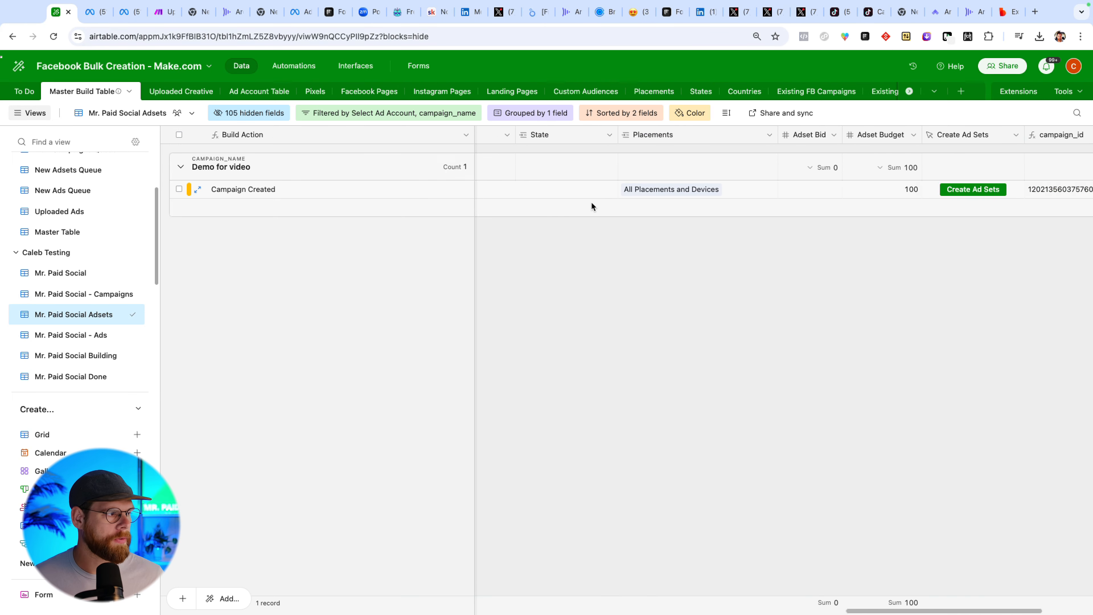
left_click(726, 191)
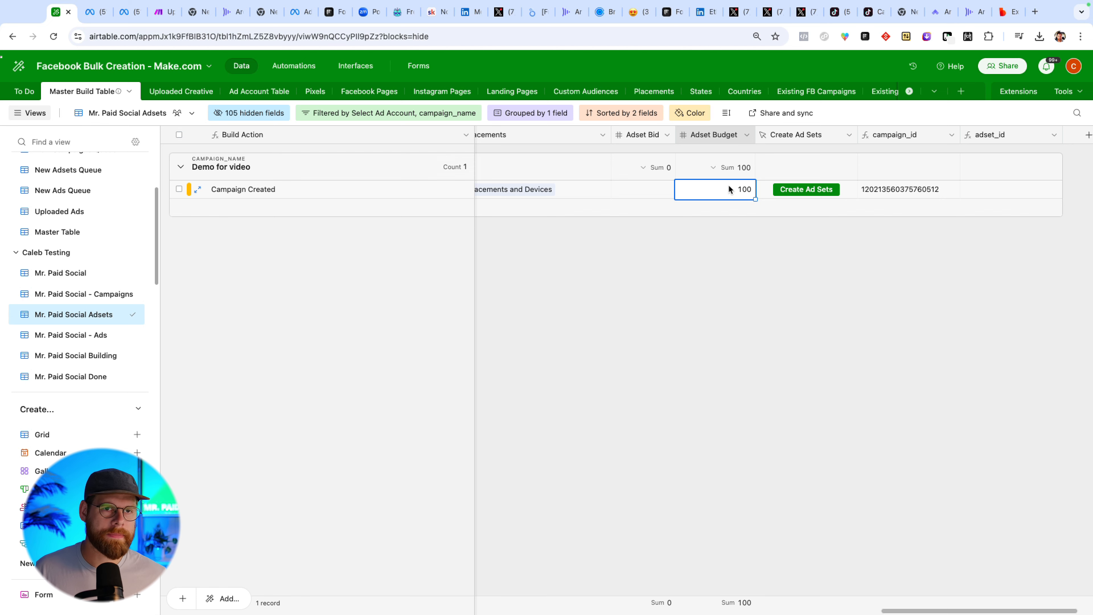
scroll(730, 190, "left", 15)
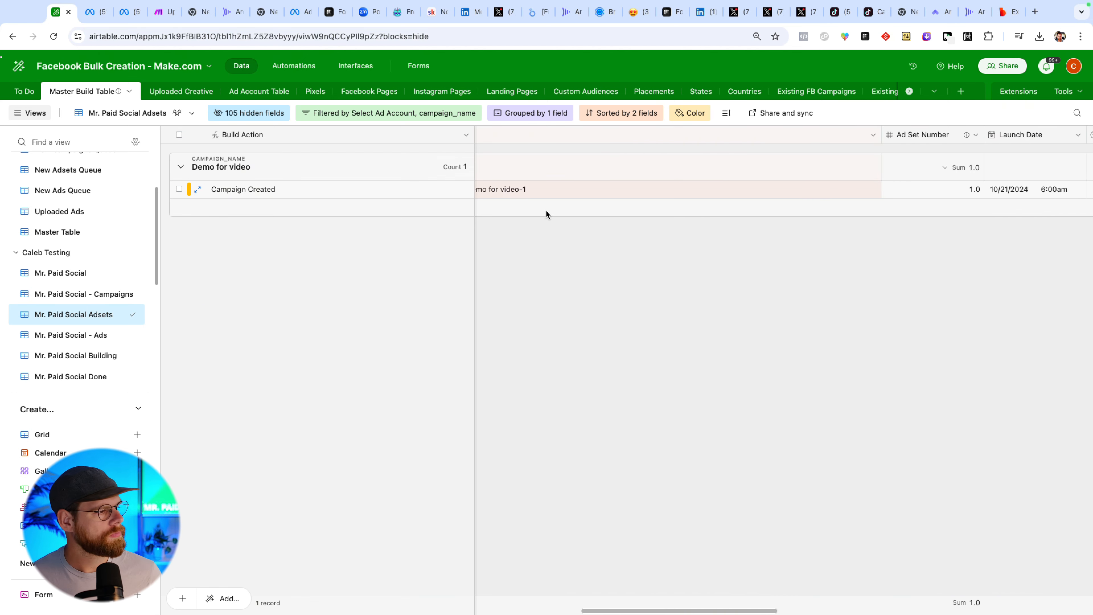
scroll(524, 244, "left", 15)
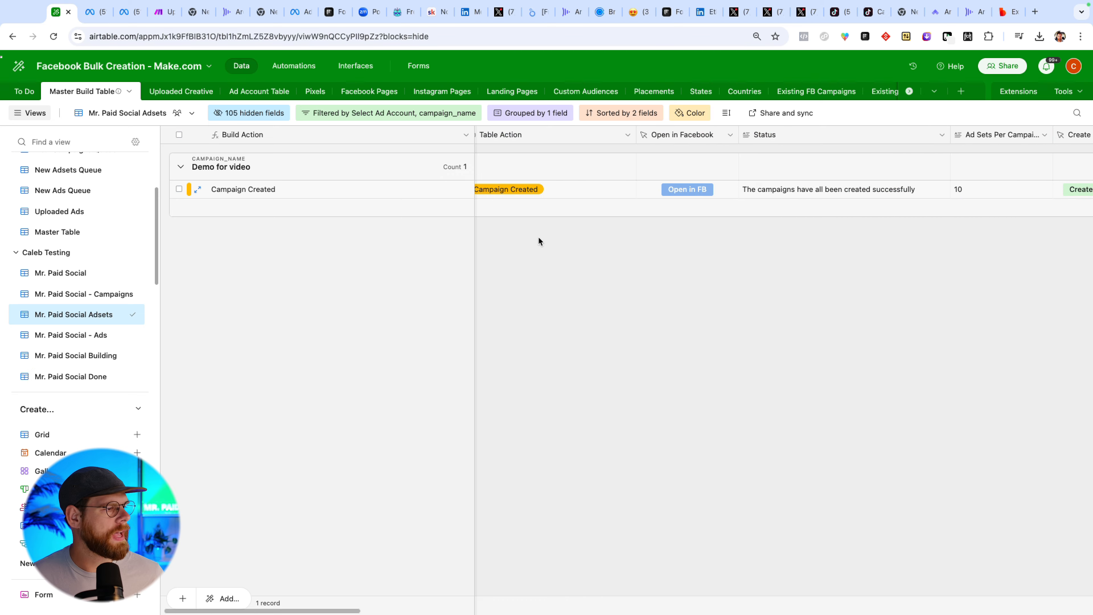
Generate the campaign's ad set rows with the Create Ad Set Rows button, then close the extensions panel.
scroll(860, 247, "right", 10)
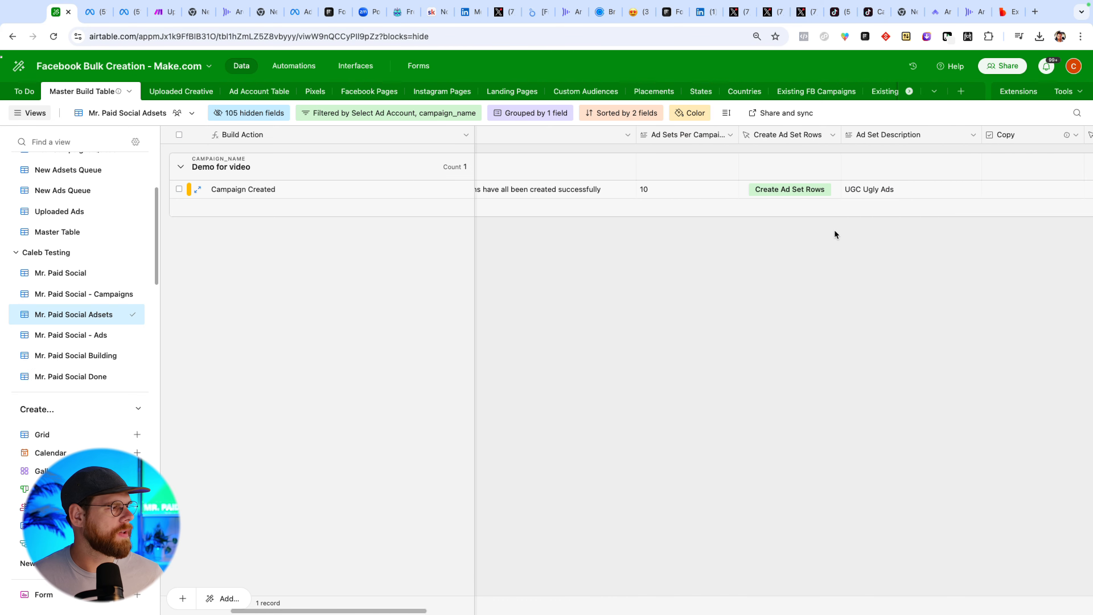
left_click(759, 190)
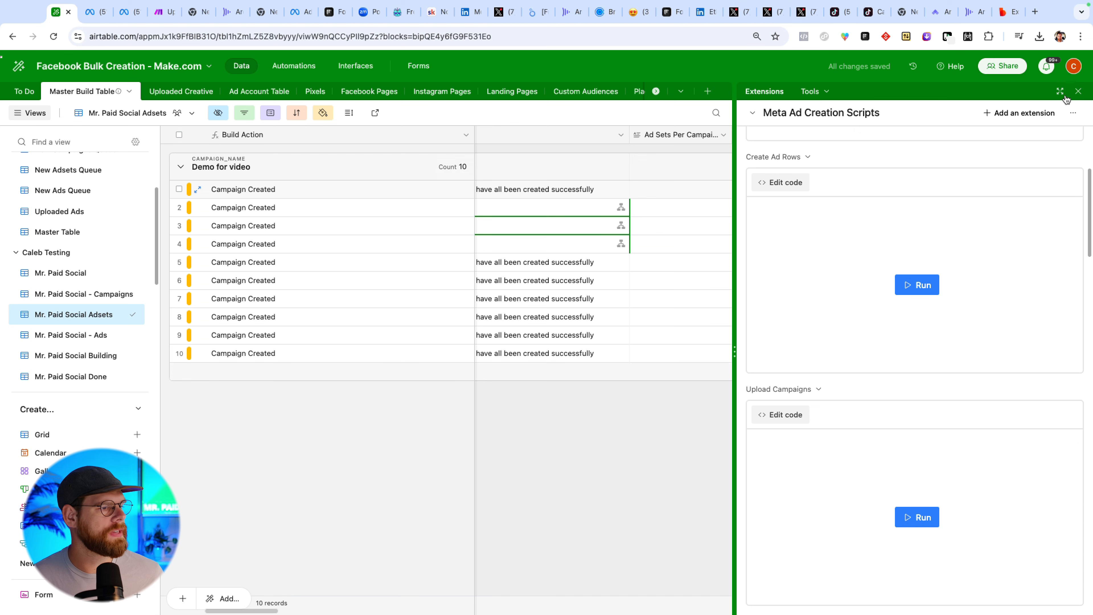
left_click(1078, 92)
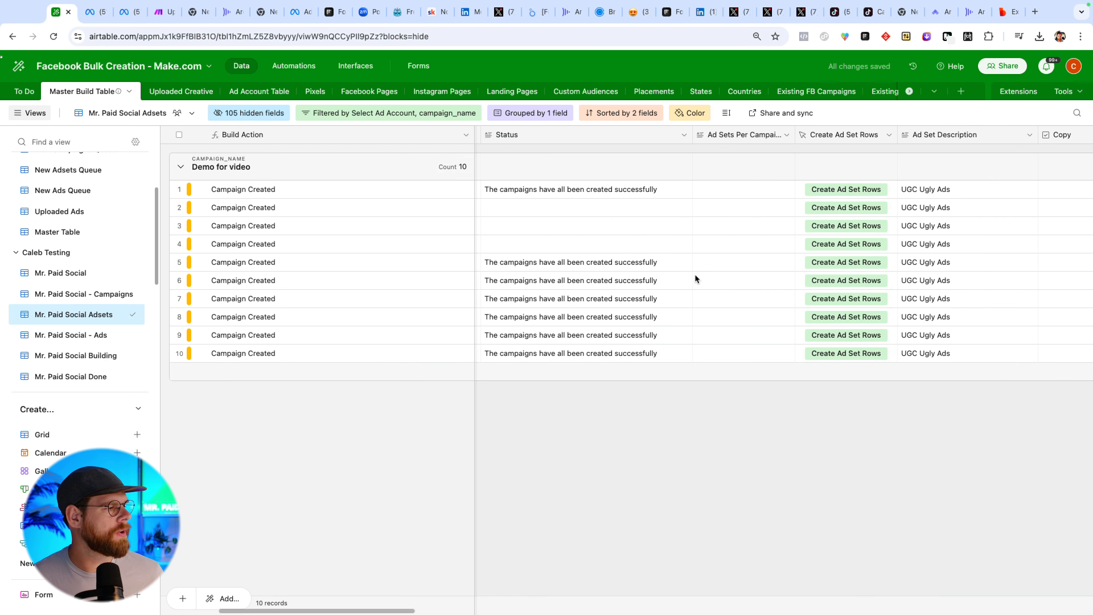
Inspect the adset_name field's formula across the ten ad set rows.
scroll(694, 276, "left", 5)
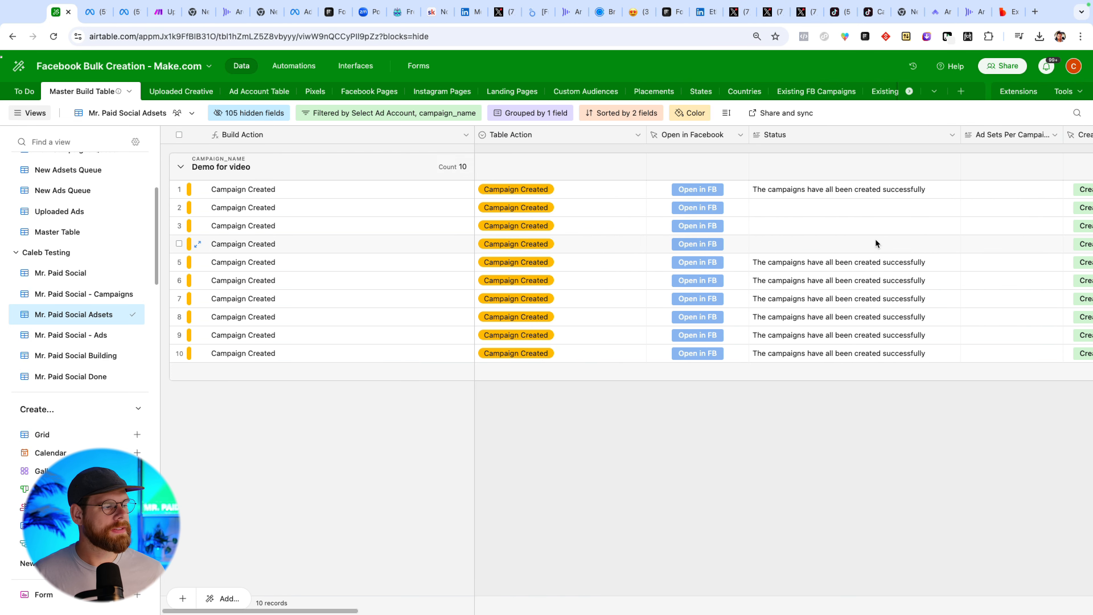
scroll(911, 235, "right", 10)
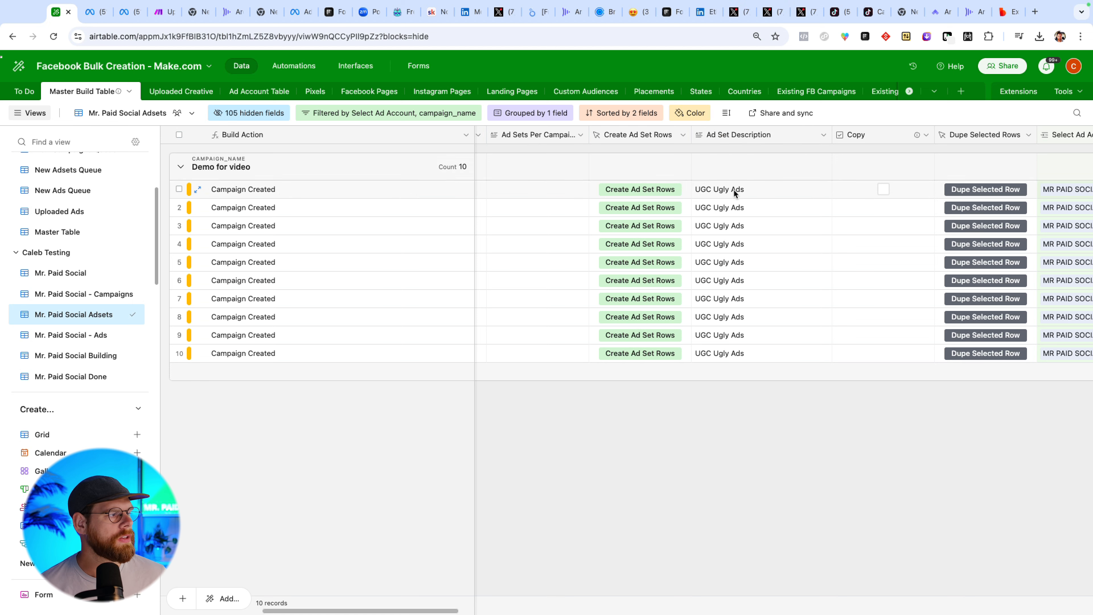
left_click(756, 209)
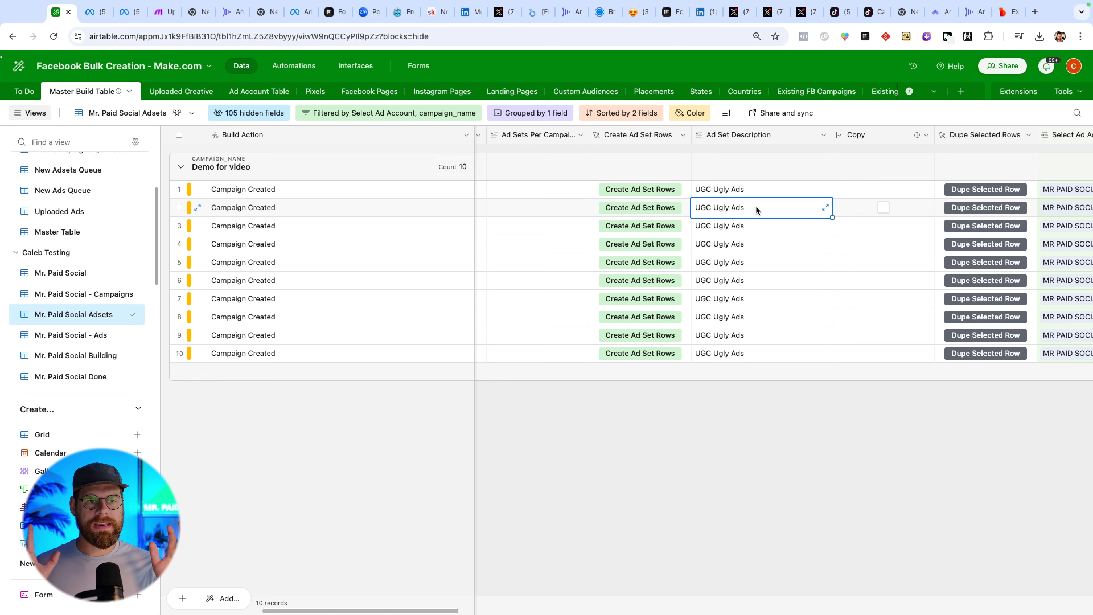
scroll(737, 238, "right", 10)
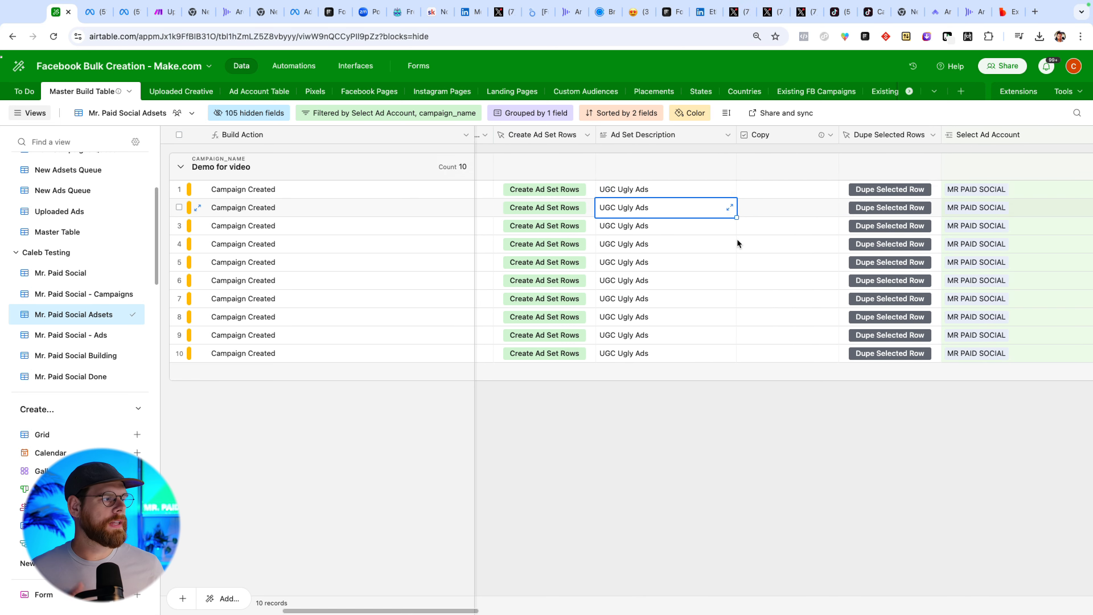
scroll(737, 236, "right", 10)
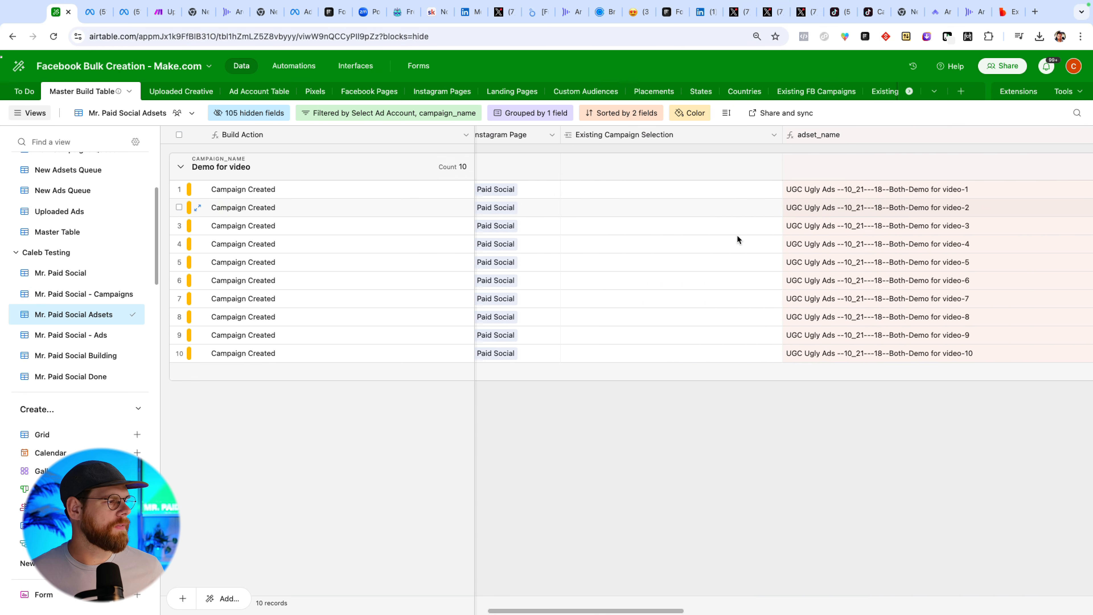
scroll(737, 236, "right", 1)
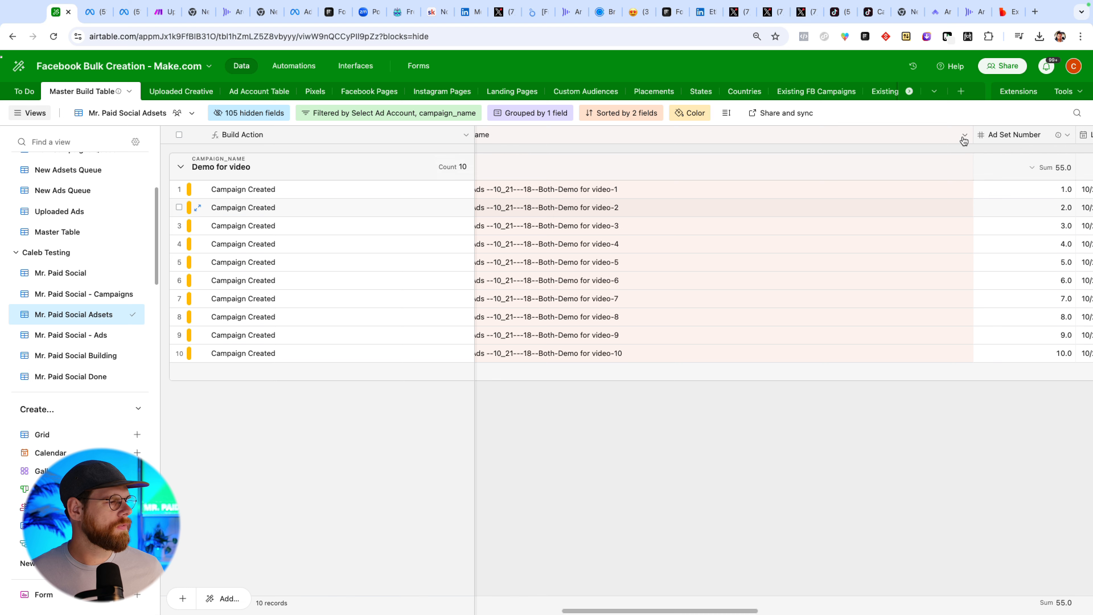
left_click(964, 136)
left_click(885, 167)
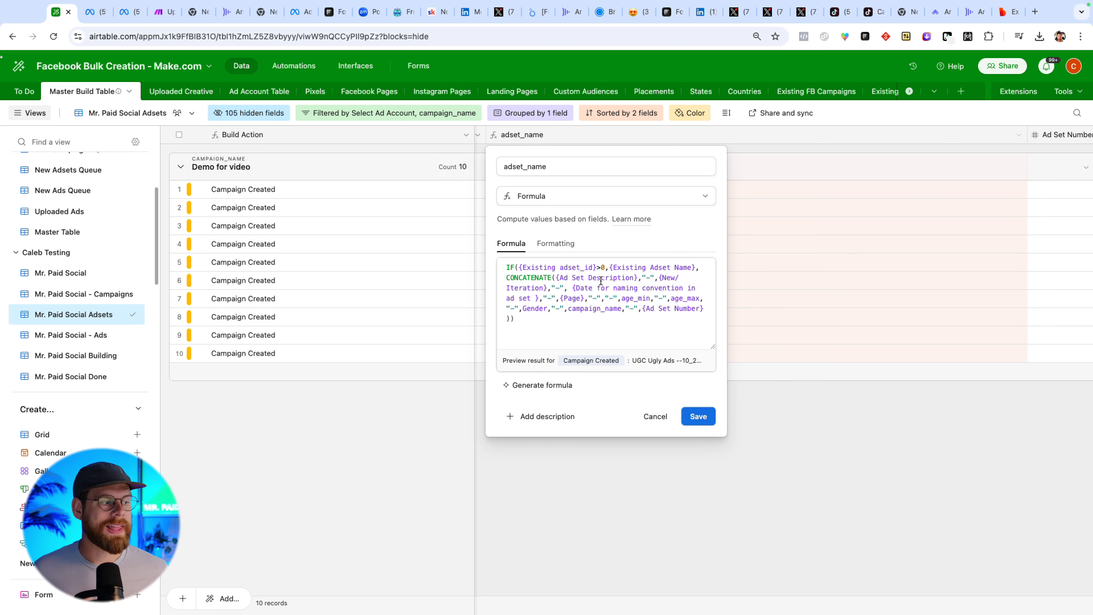
left_click(705, 419)
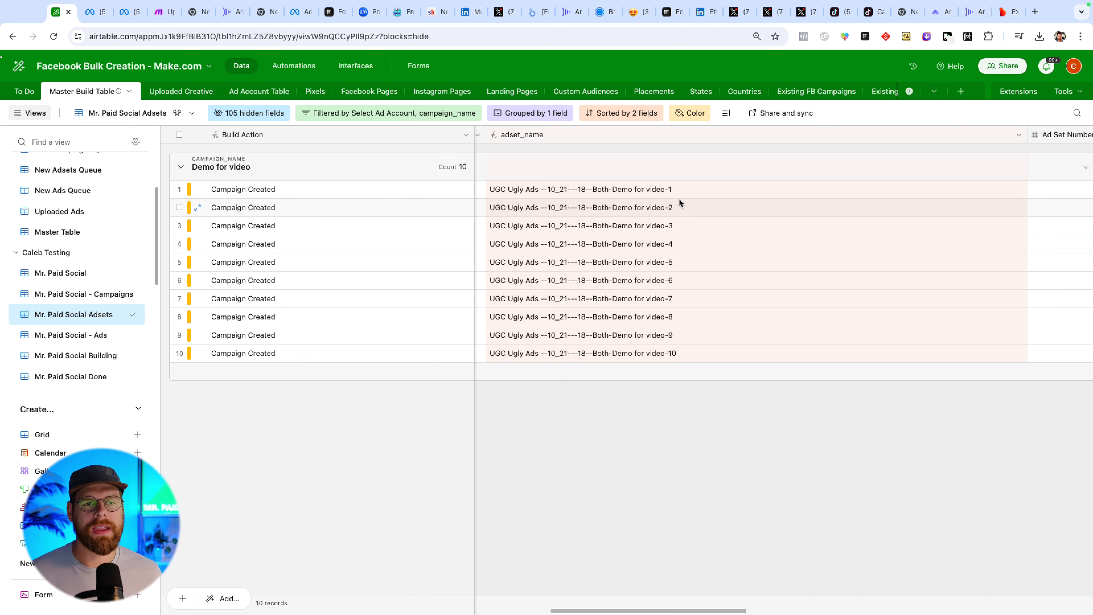
Change the Ad Set Description of rows 2, 3 and 4 to Memes, Statics and Holiday.
scroll(589, 263, "left", 10)
left_click(696, 191)
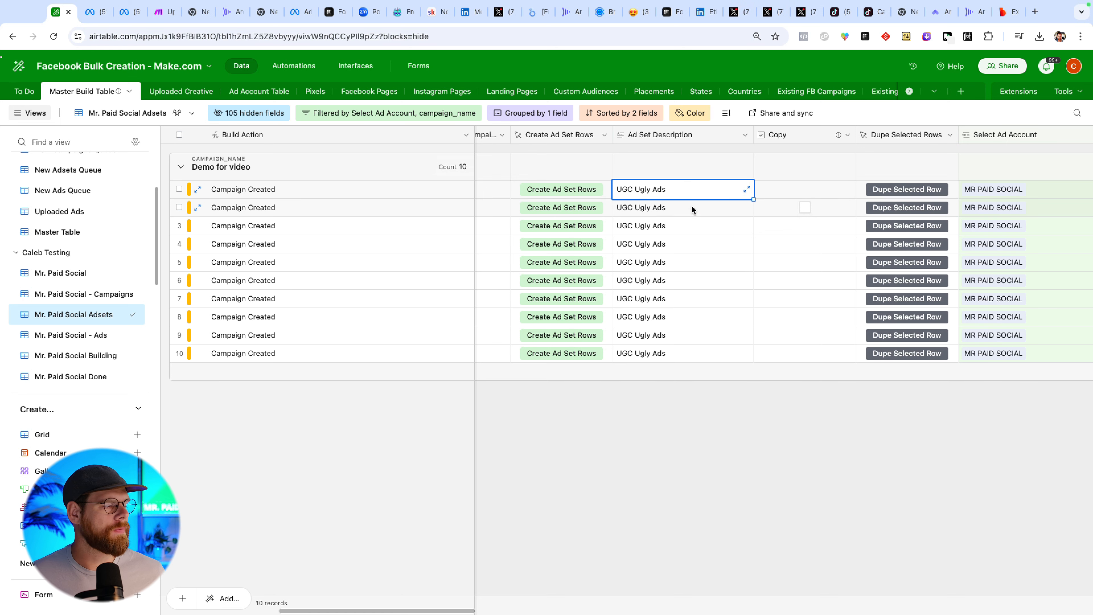
double_click(691, 208)
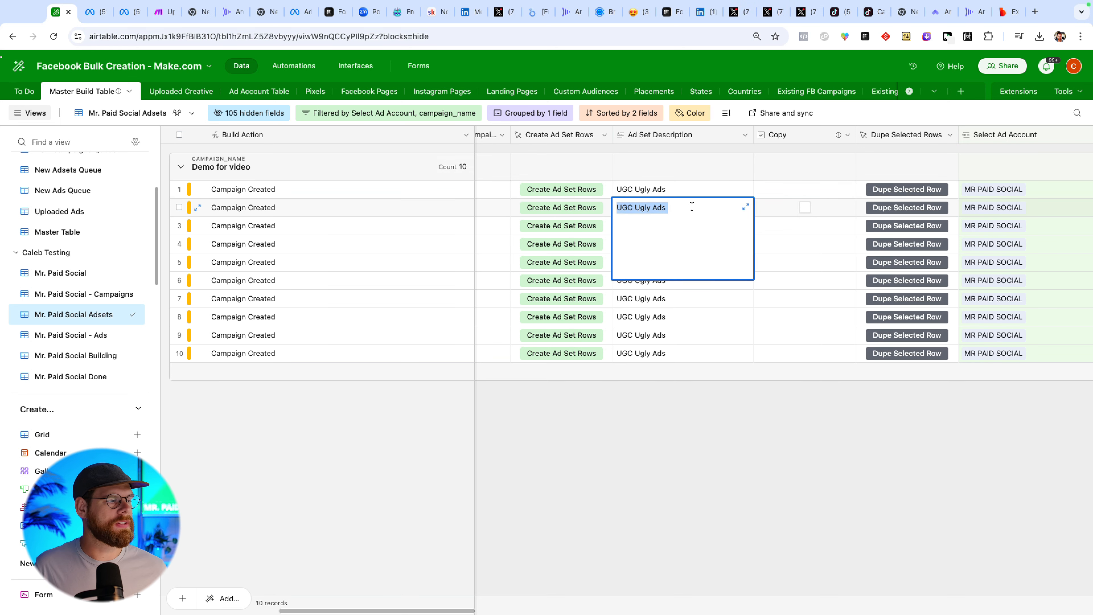
type("Memes")
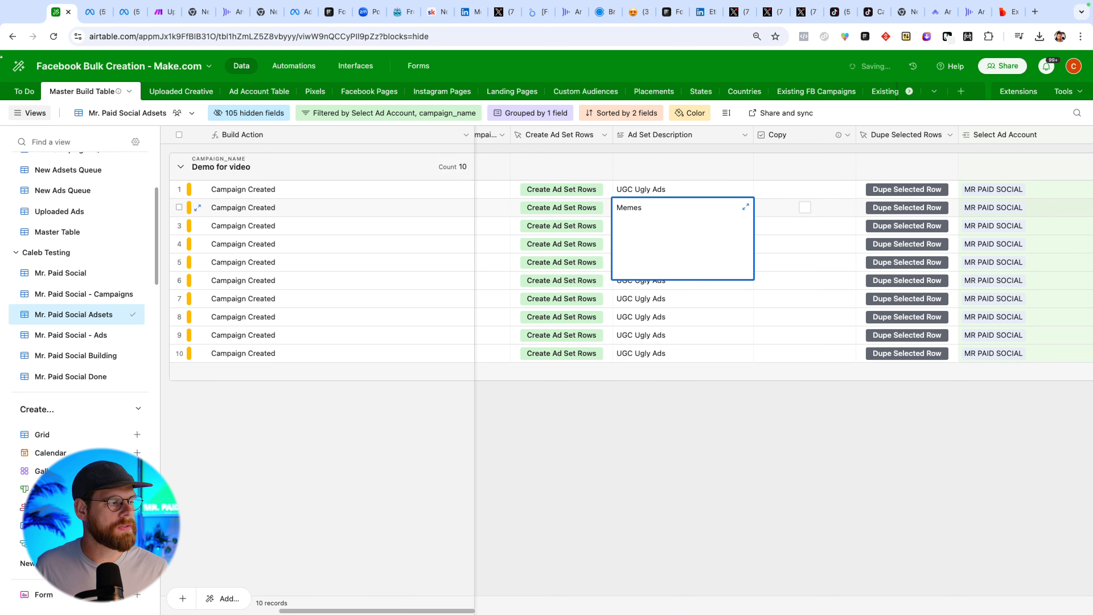
key("Escape")
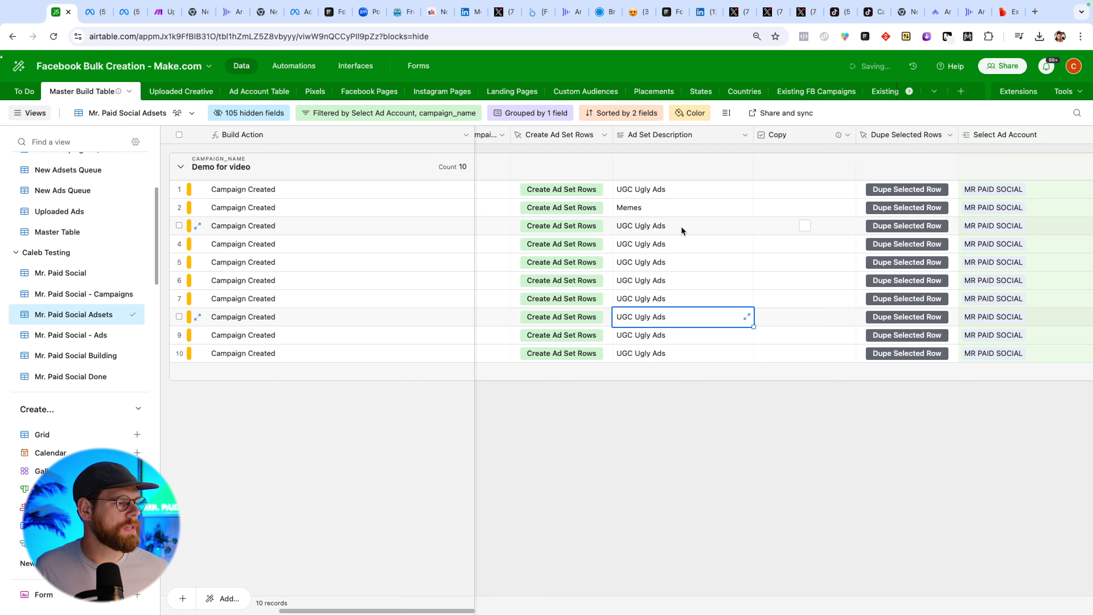
double_click(680, 226)
type("Statics")
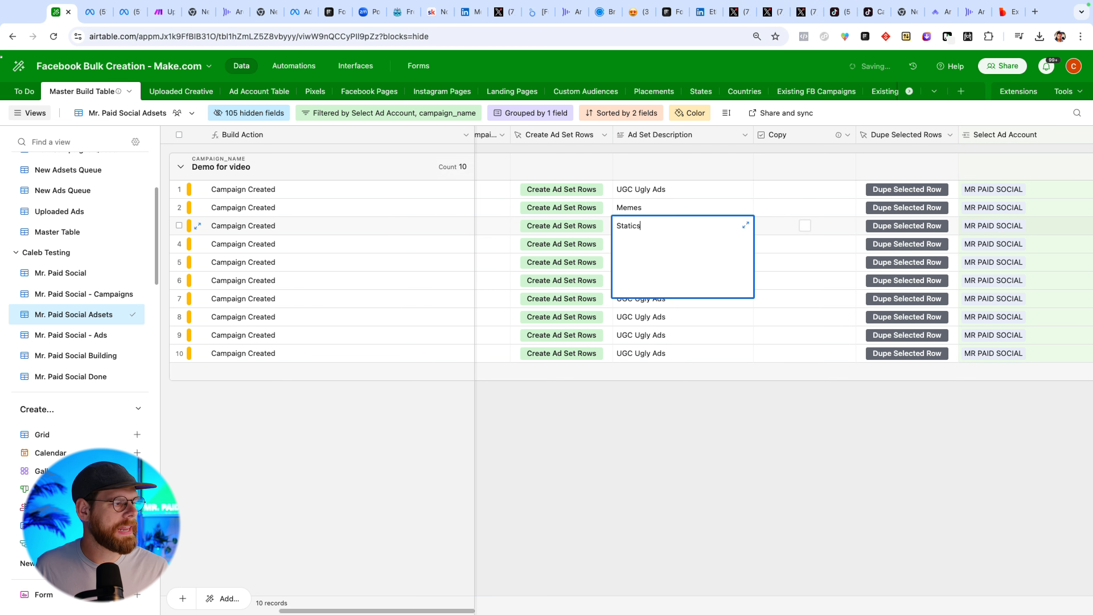
left_click(697, 354)
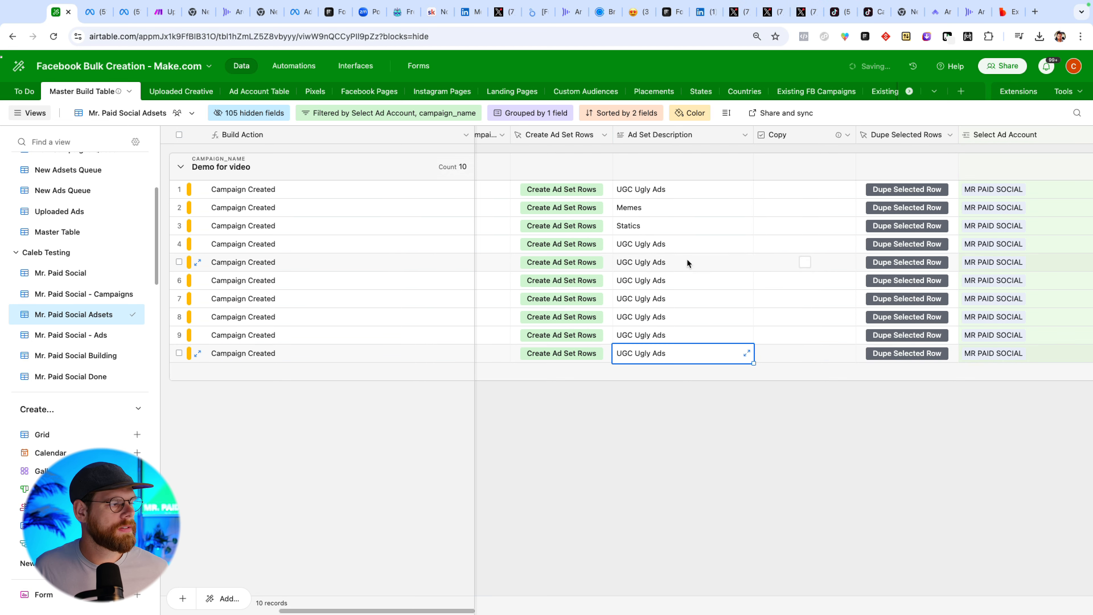
double_click(679, 243)
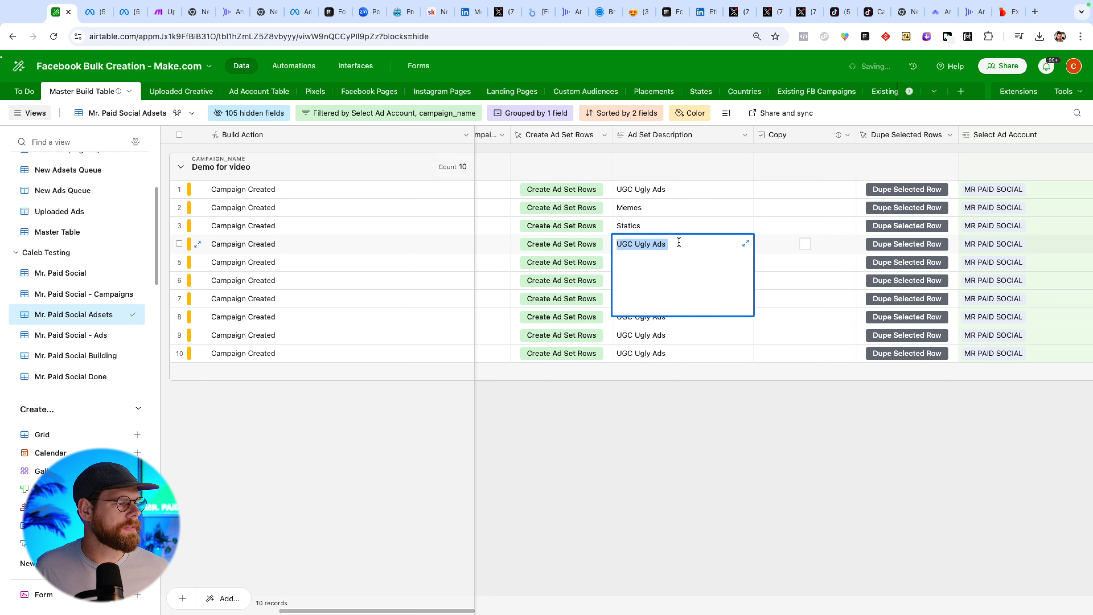
type("Holiday")
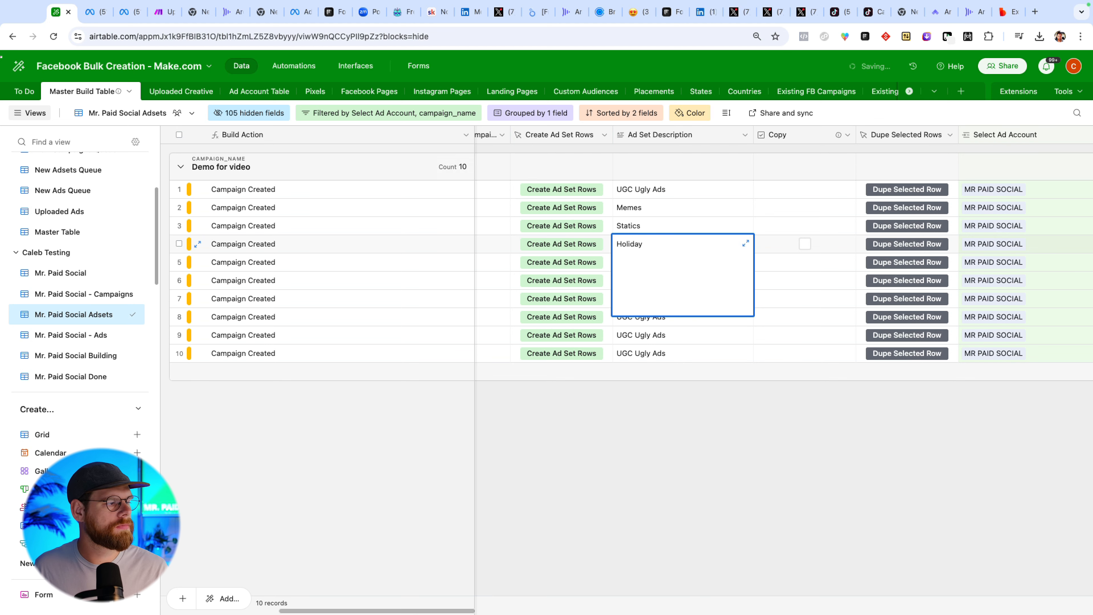
left_click(721, 382)
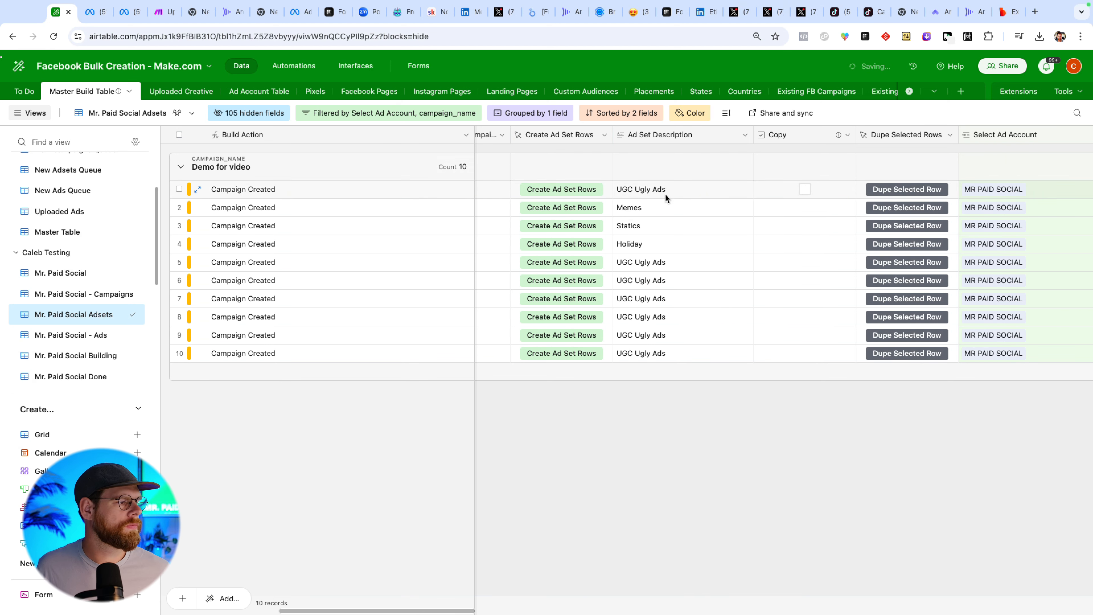
Set the Table Action of all ten ad set rows to Create Adsets and close the extensions panel.
scroll(610, 261, "left", 3)
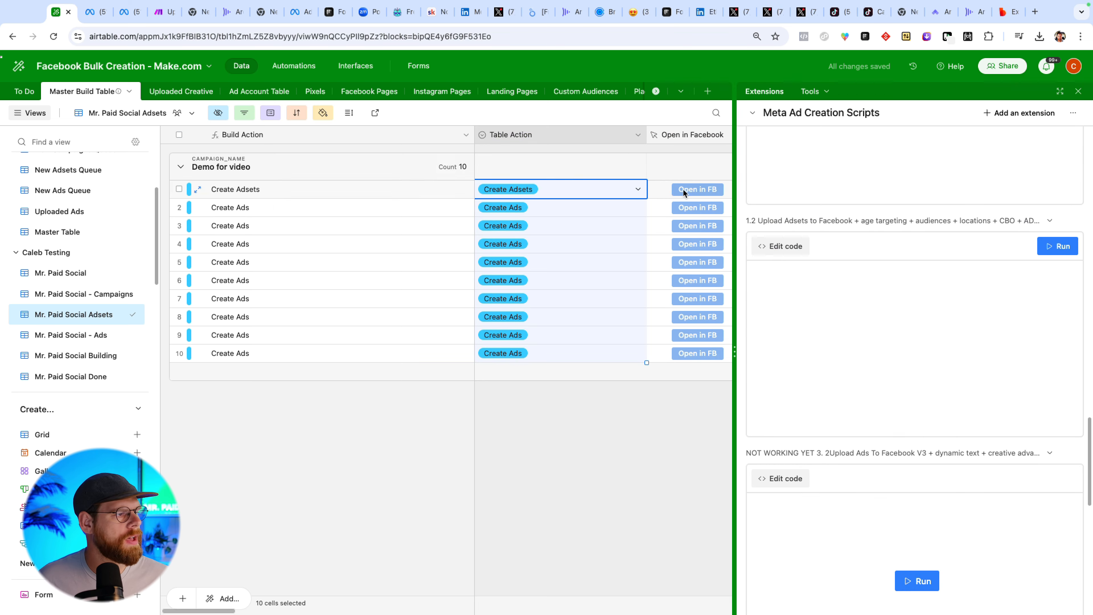
left_click(658, 190)
left_click(568, 192)
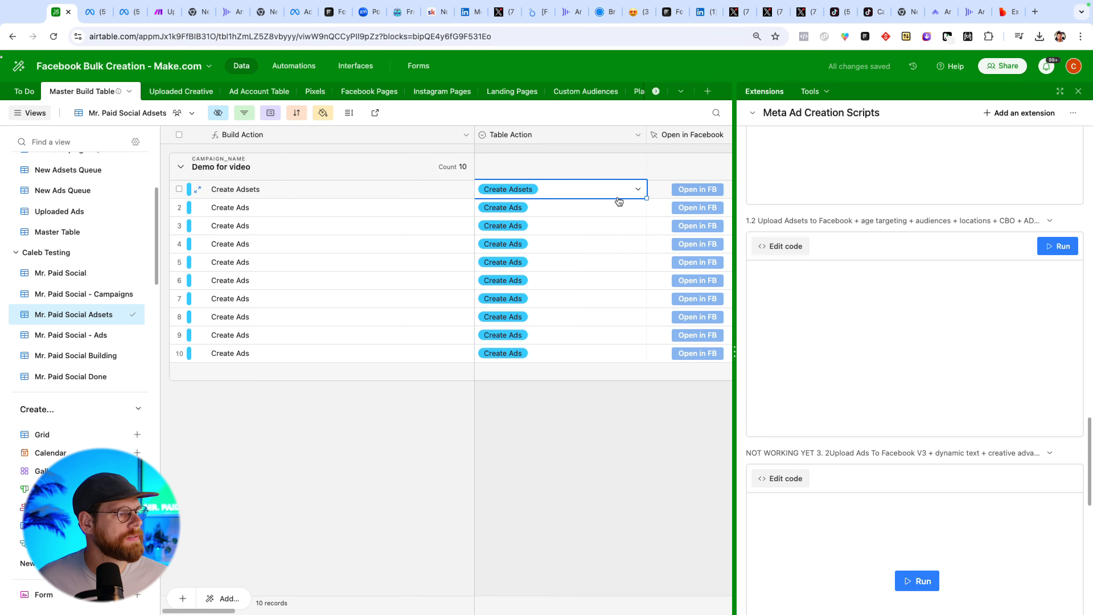
left_click_drag(629, 335, 628, 353)
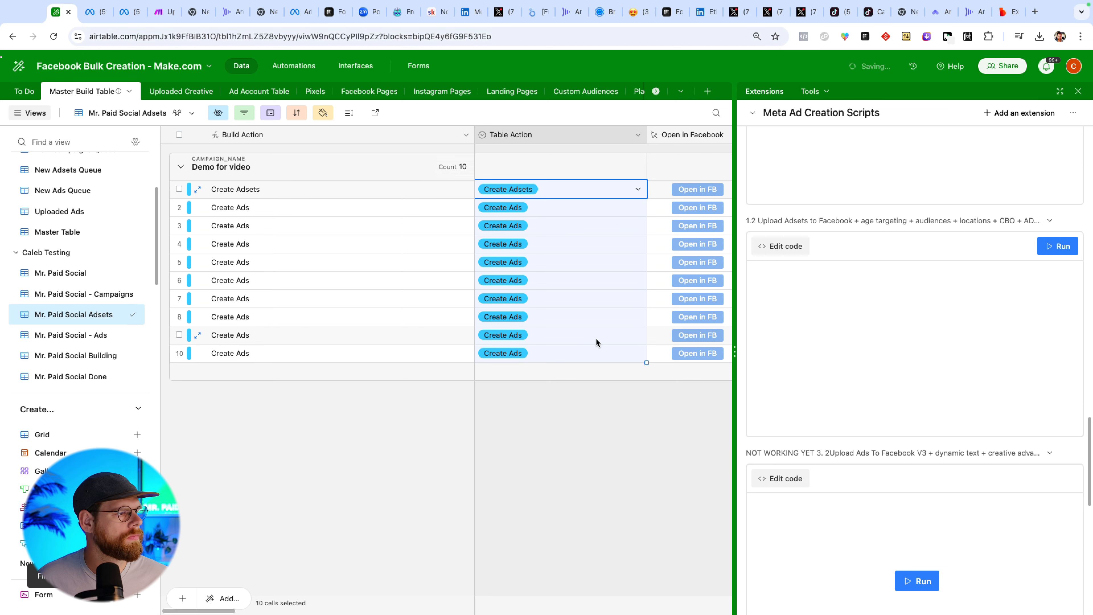
left_click(653, 278)
left_click(1078, 91)
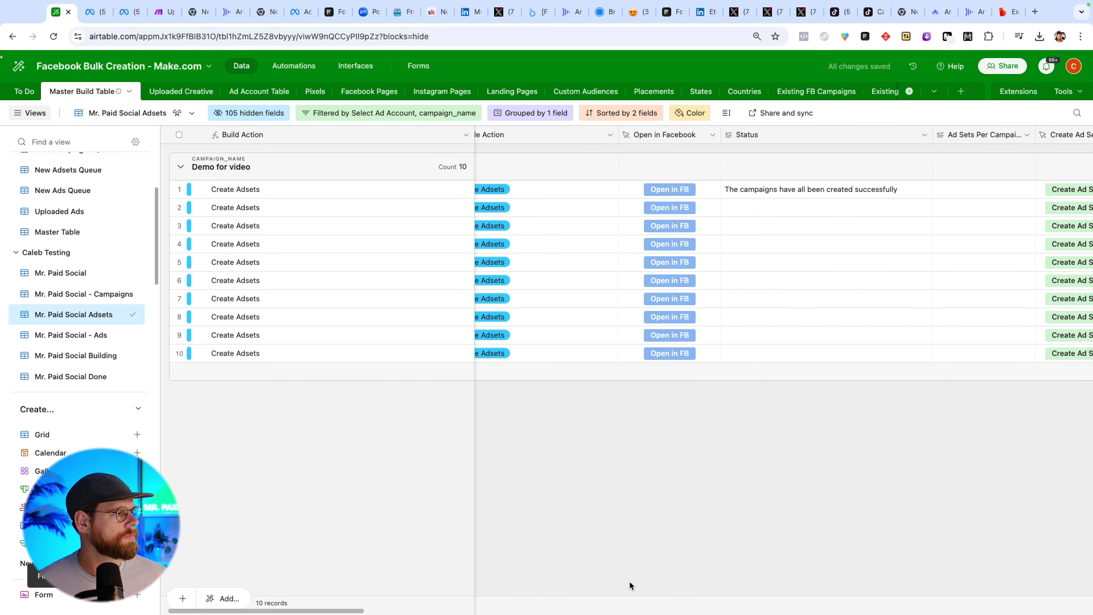
Run the Upload Adsets to Facebook script to create the ten ad sets in Meta.
left_click_drag(260, 609, 985, 527)
left_click(753, 262)
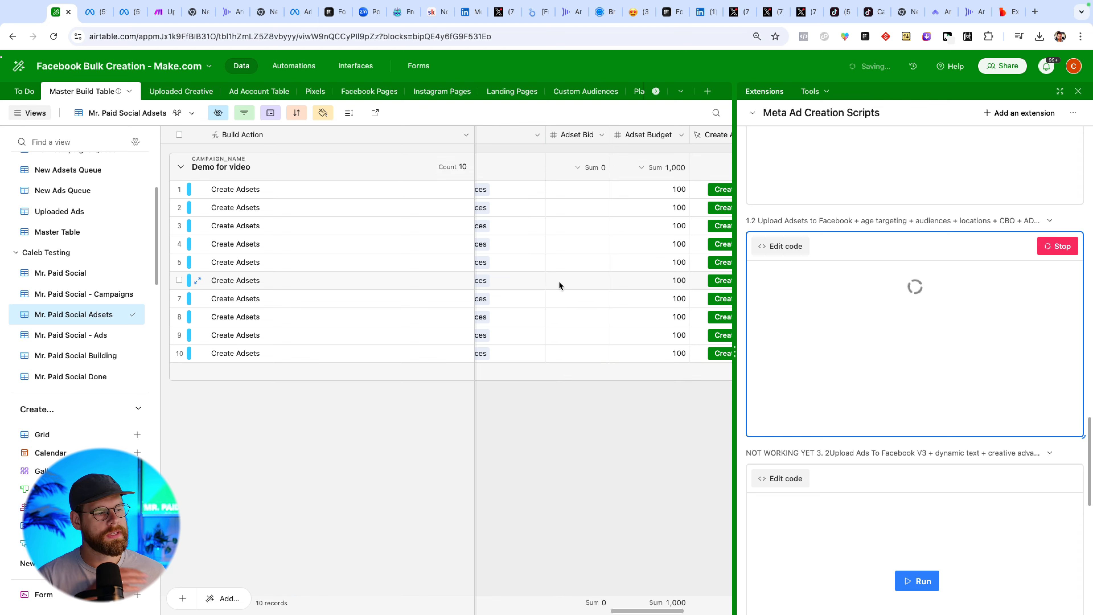
scroll(559, 281, "left", 10)
scroll(485, 319, "left", 10)
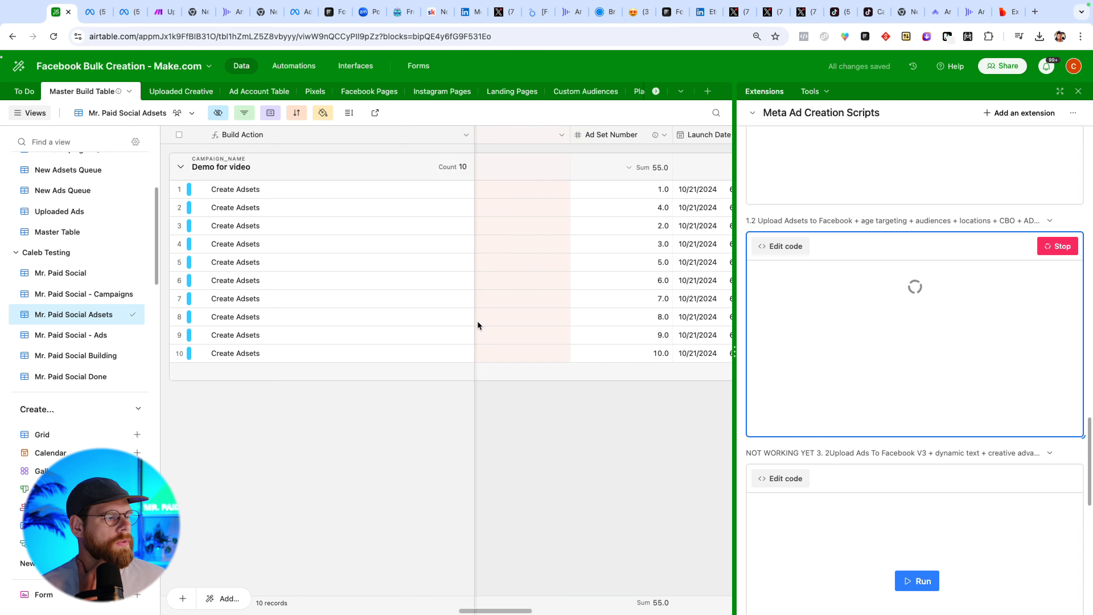
scroll(395, 325, "left", 10)
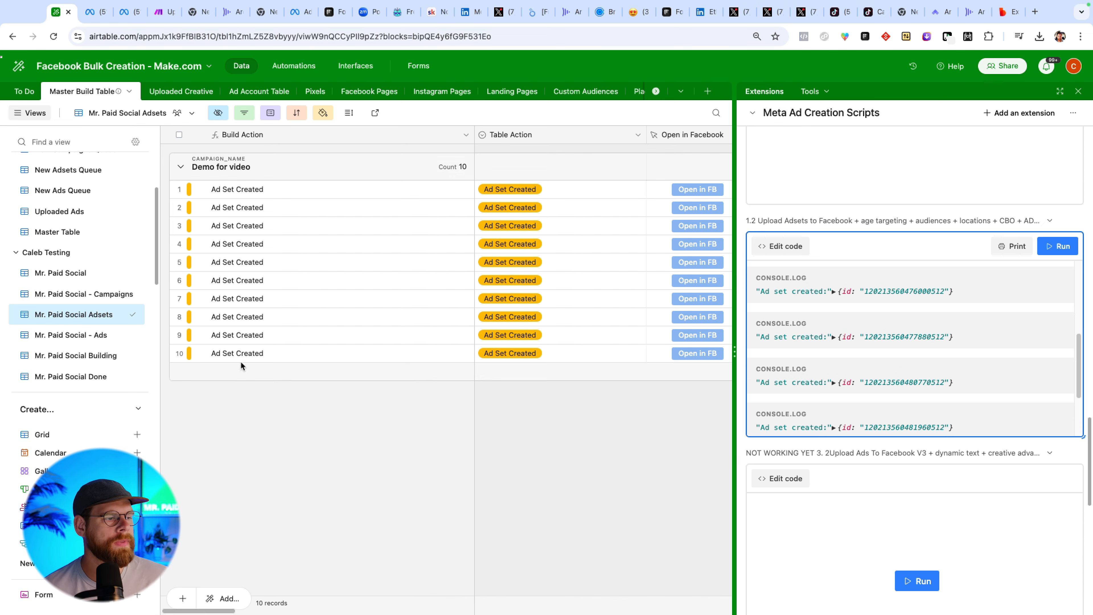
Open the Mr. Paid Social - Ads view and review the ad rows' creative, copy, headline and link fields.
left_click(67, 338)
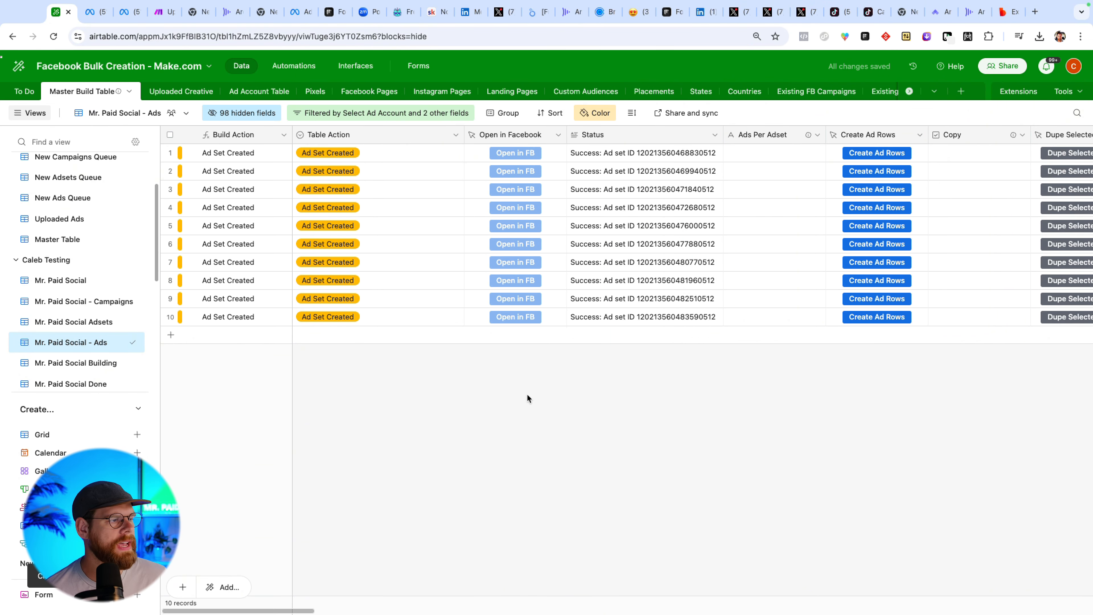
left_click(754, 152)
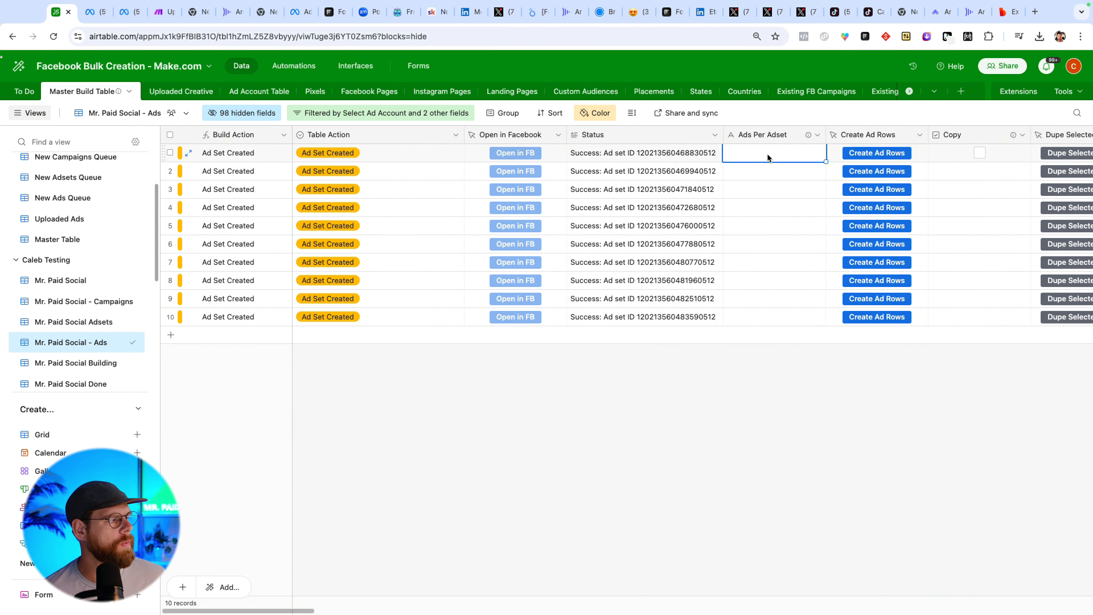
scroll(769, 157, "right", 15)
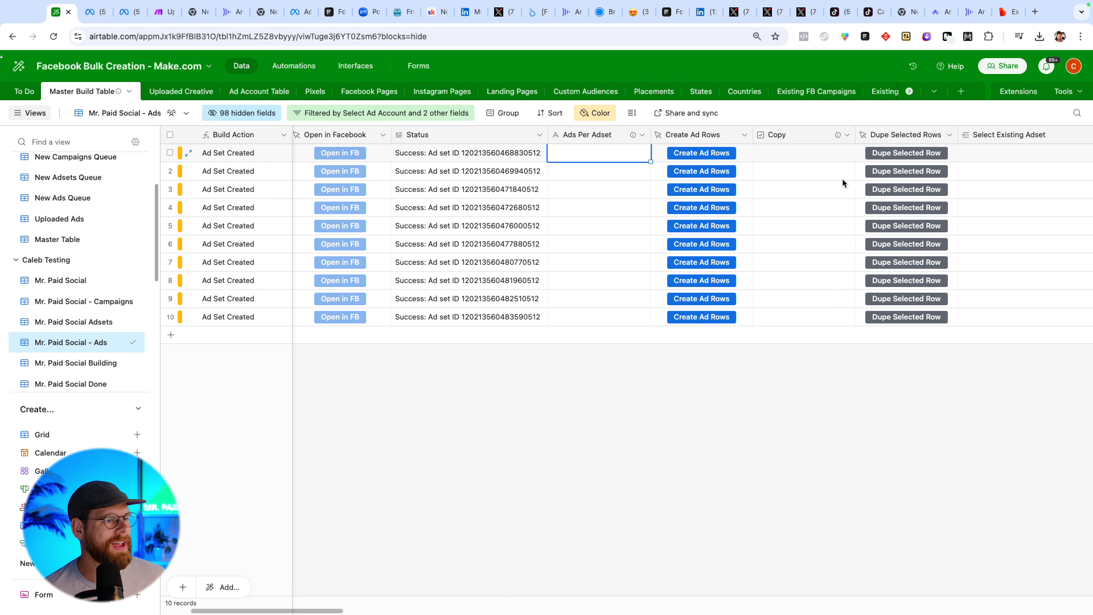
scroll(840, 180, "right", 7)
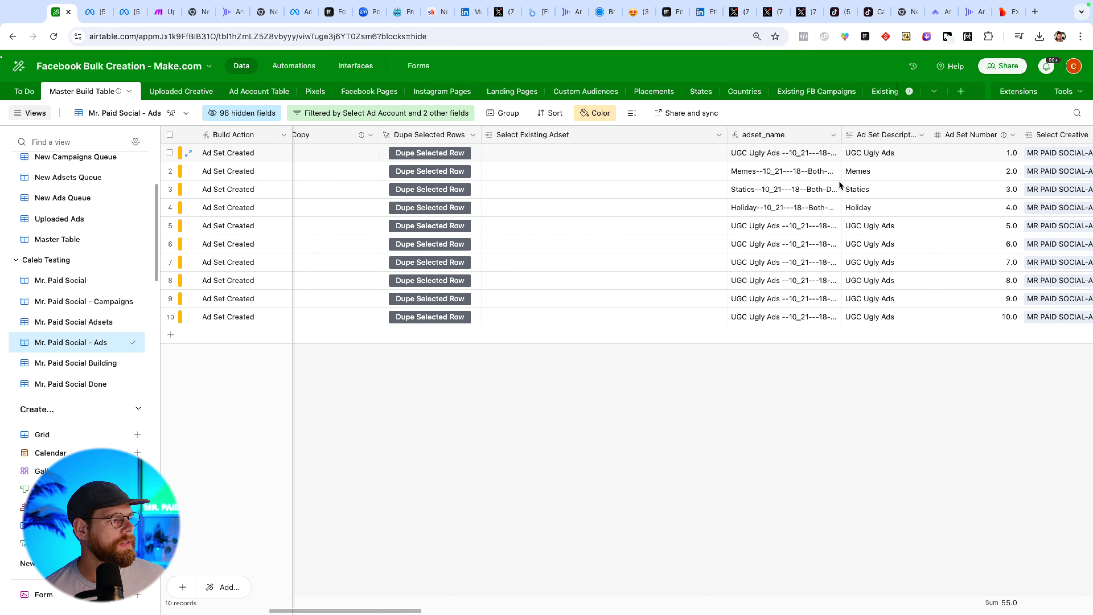
scroll(839, 181, "right", 16)
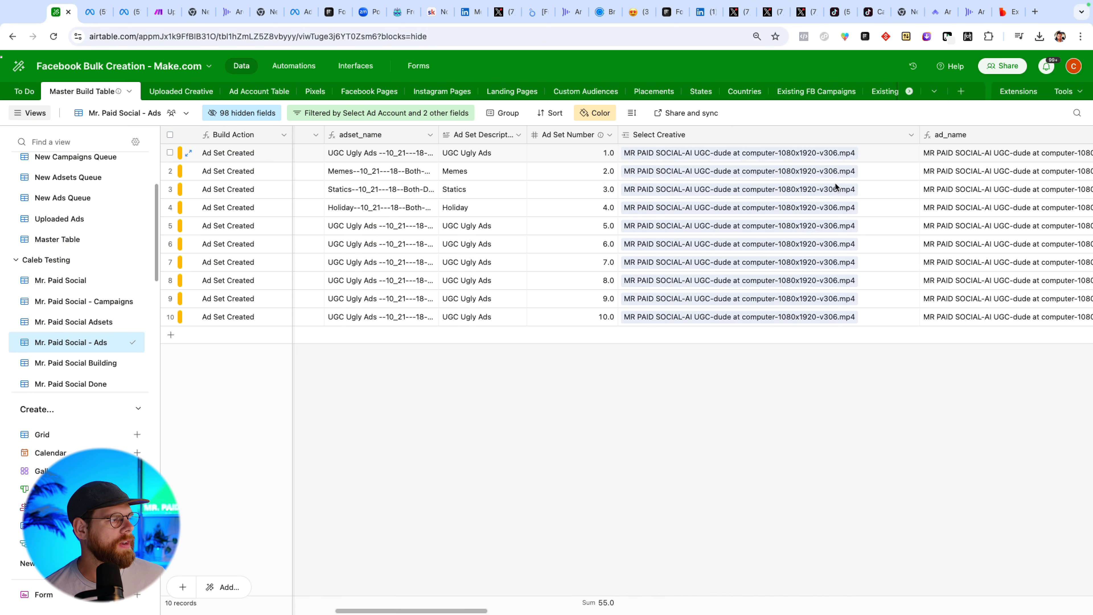
scroll(836, 185, "right", 16)
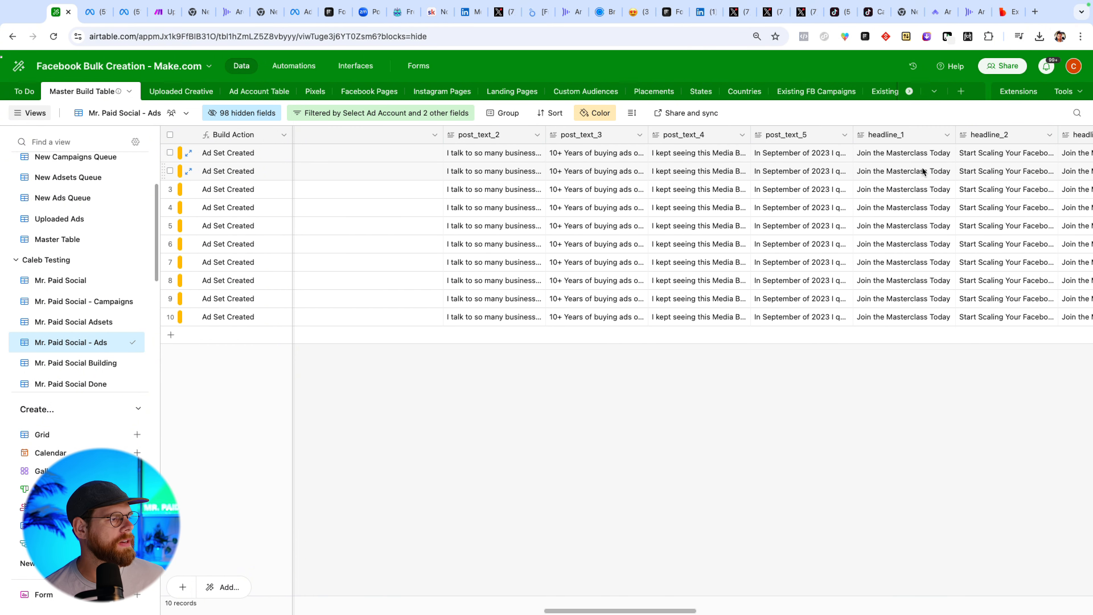
scroll(921, 167, "right", 12)
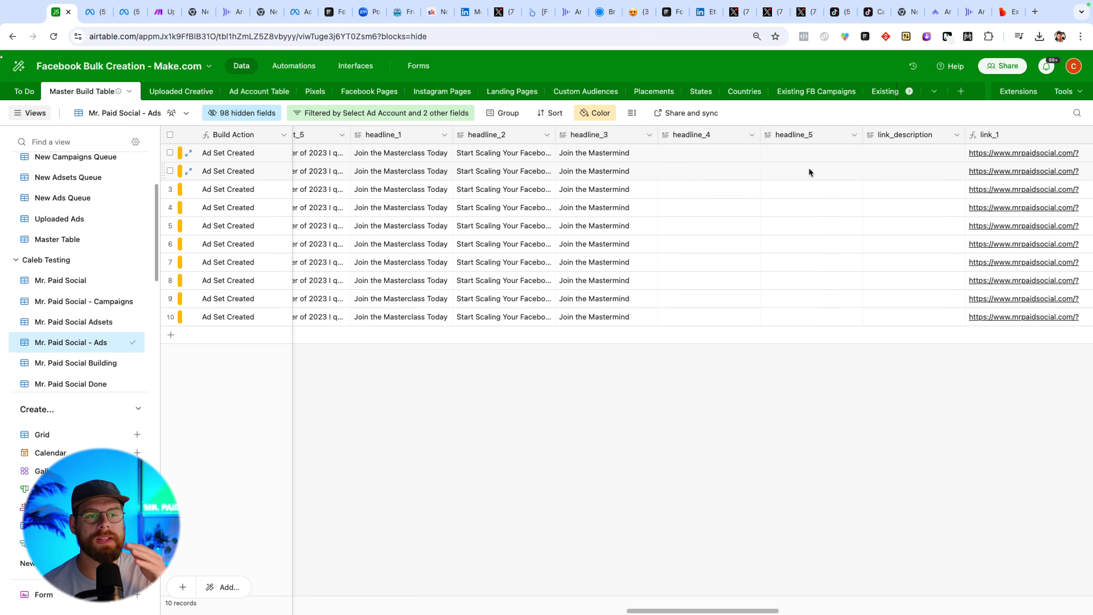
scroll(792, 163, "right", 5)
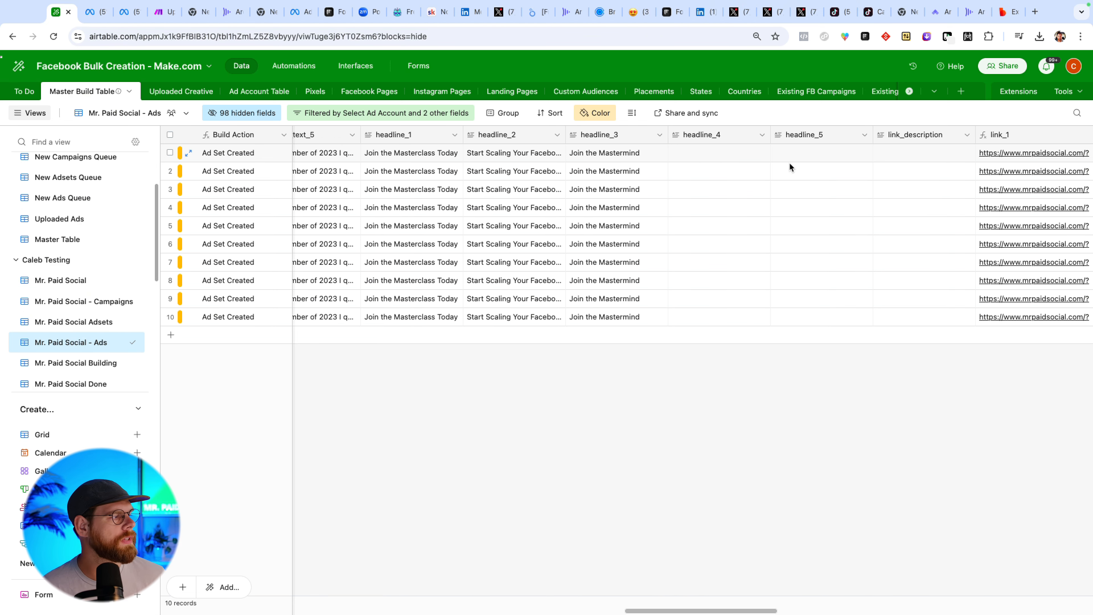
Scroll through the ad rows' UTM, URL tag, Advantage+ Creative and ID fields and open the Advantage+ Creative options.
scroll(764, 157, "right", 10)
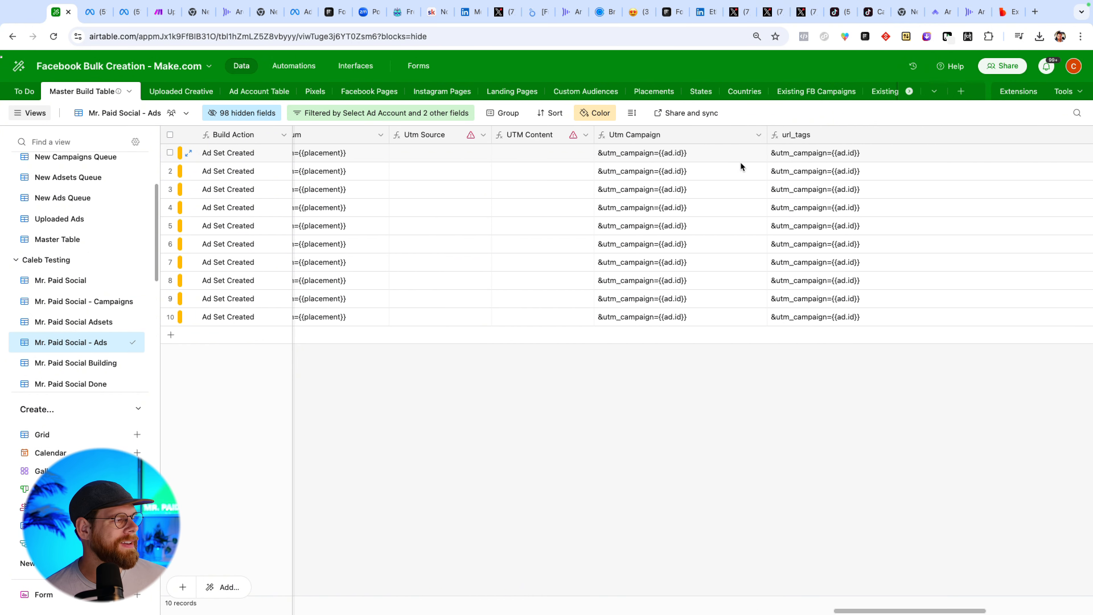
scroll(739, 165, "right", 15)
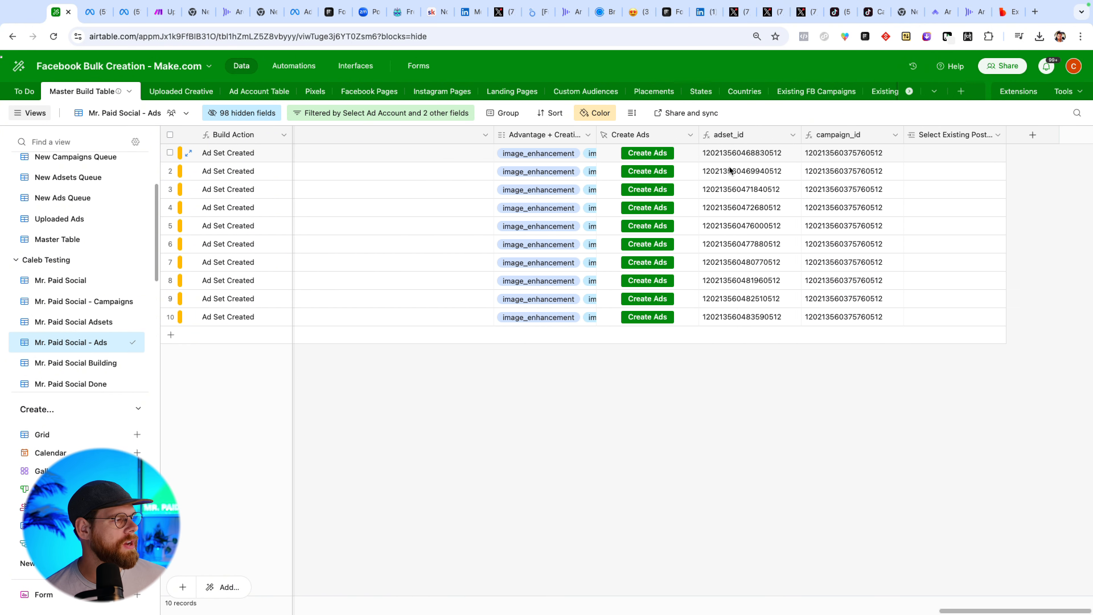
scroll(435, 176, "left", 6)
scroll(473, 170, "right", 4)
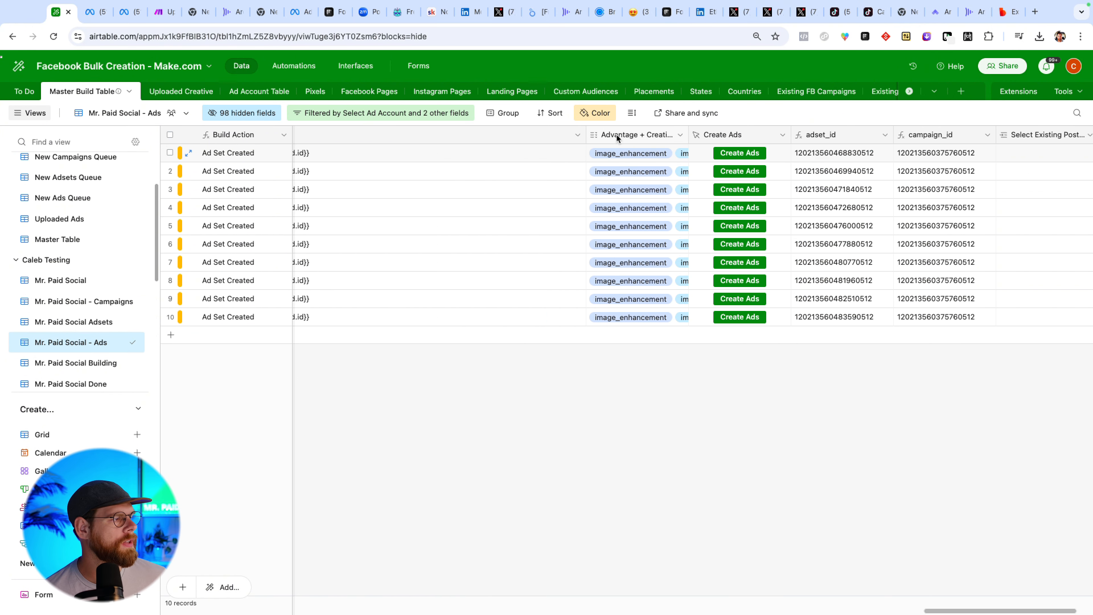
left_click(623, 156)
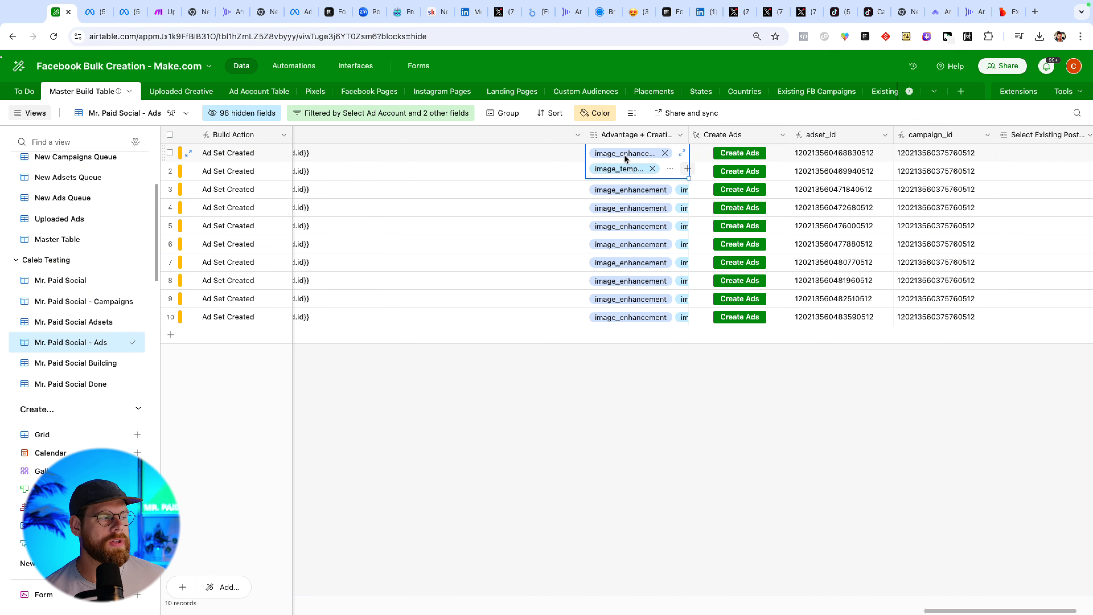
left_click(687, 169)
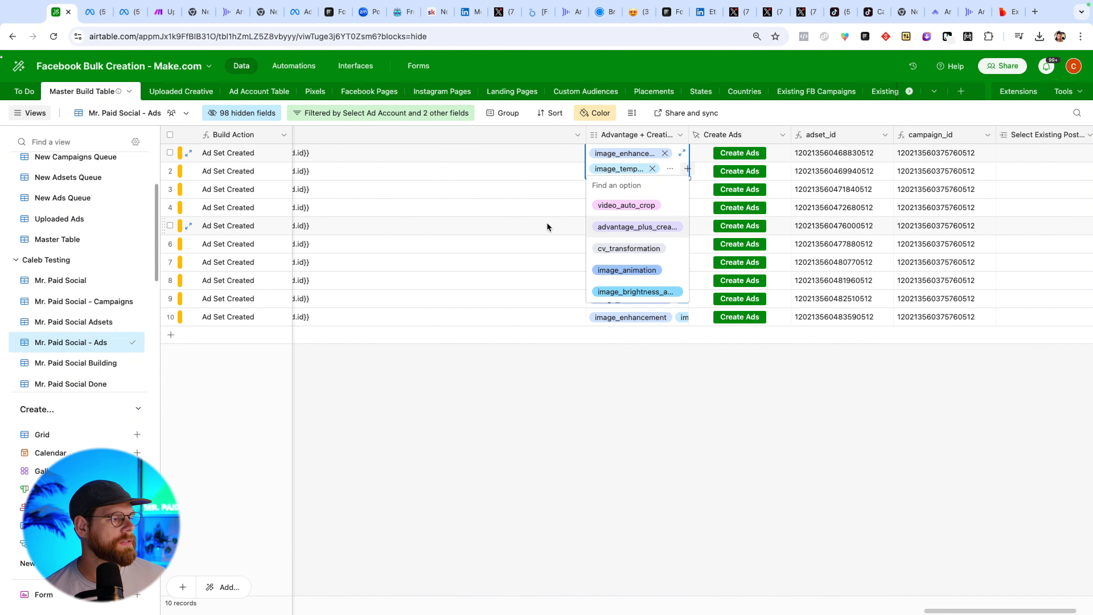
left_click(500, 157)
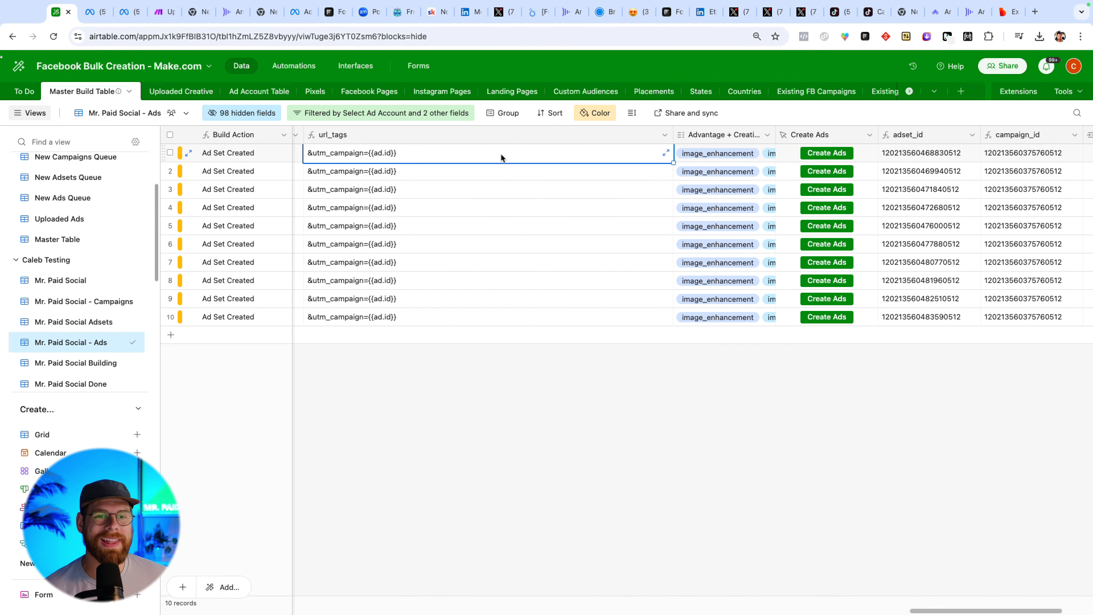
Review the ad rows' CTA, link, headline, post text, AI ad copy and ad name fields.
scroll(524, 168, "left", 10)
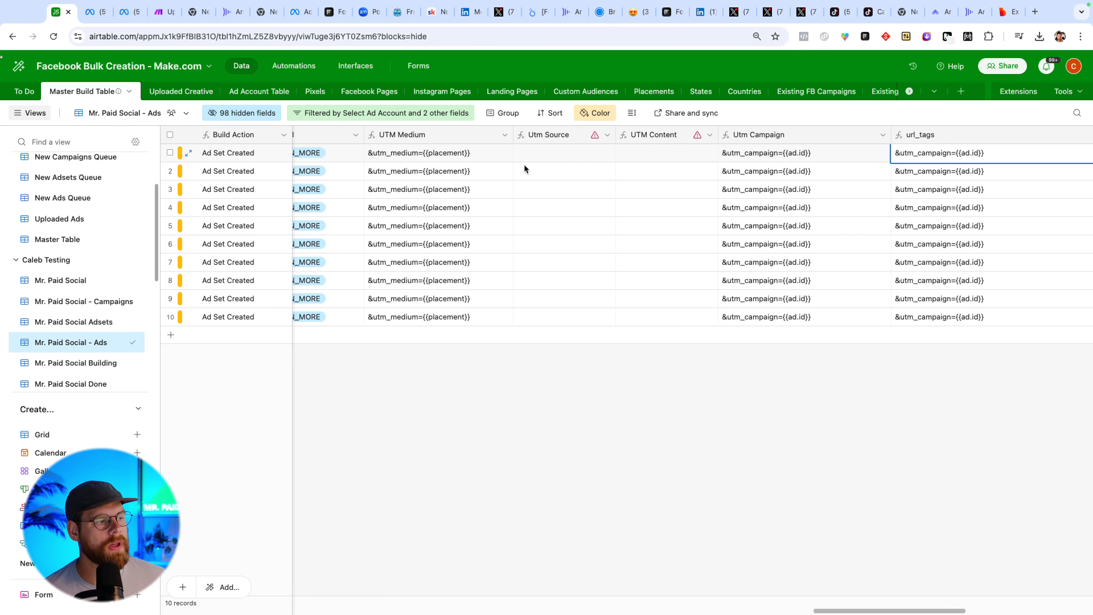
scroll(473, 167, "left", 5)
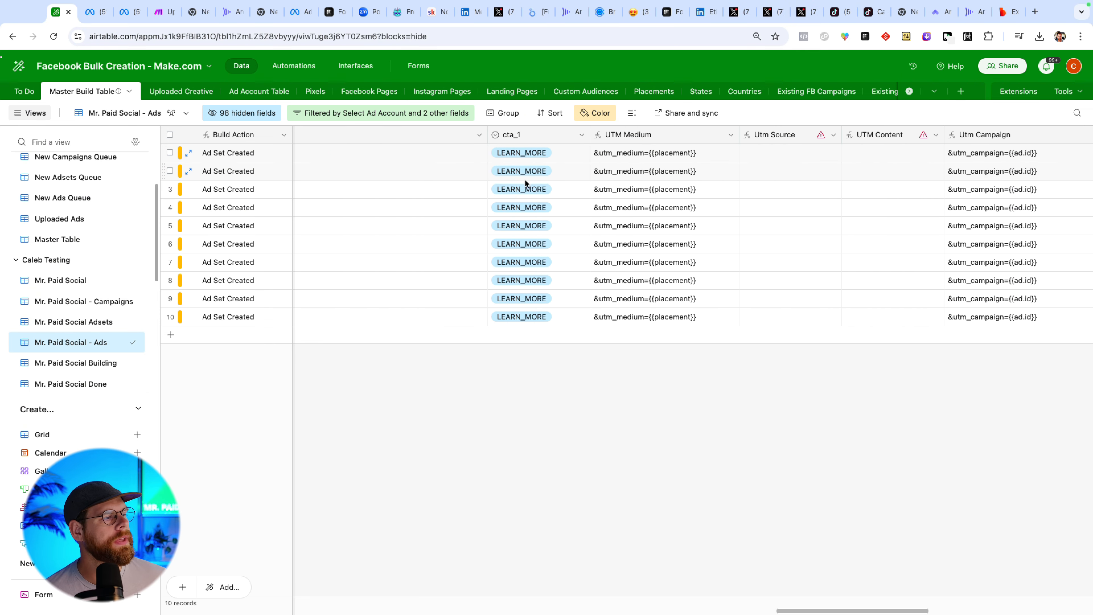
scroll(521, 181, "left", 3)
scroll(512, 185, "right", 6)
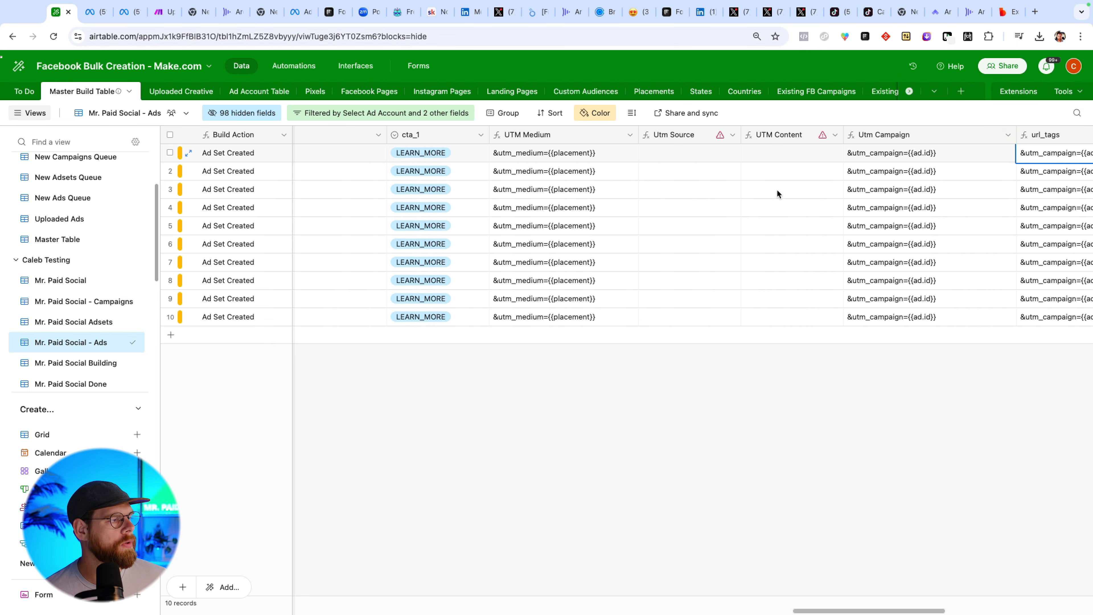
scroll(777, 192, "right", 1)
scroll(927, 188, "right", 5)
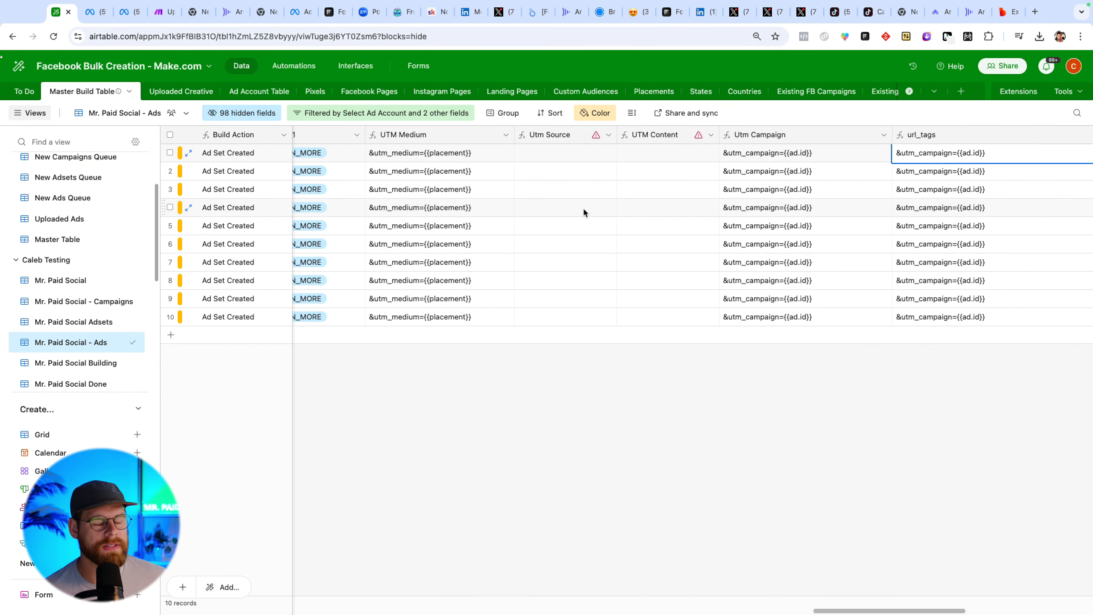
scroll(574, 202, "left", 15)
scroll(566, 221, "left", 20)
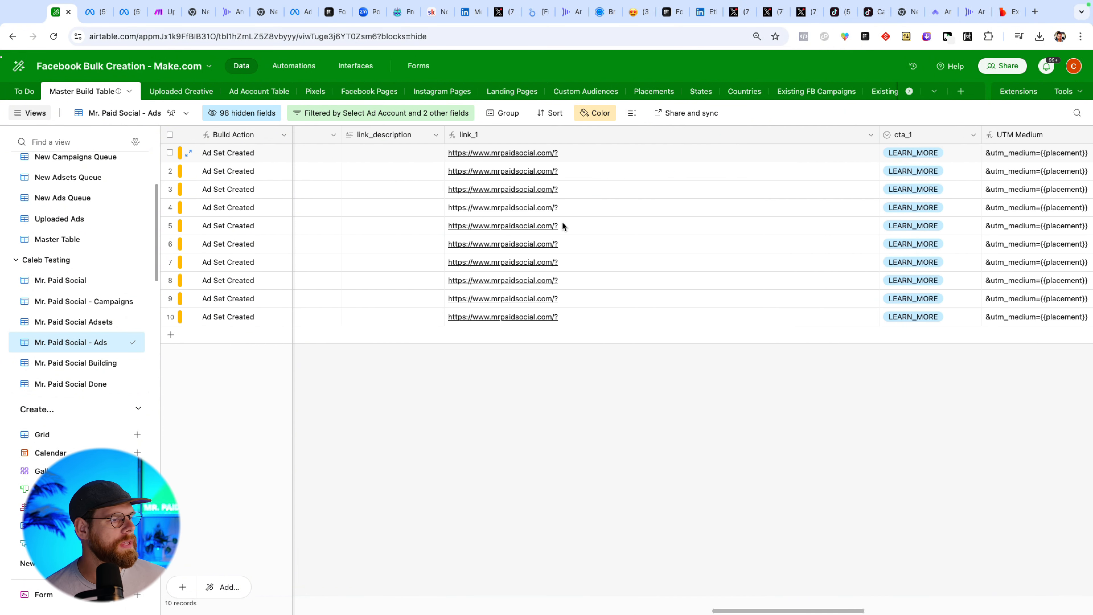
scroll(551, 240, "left", 20)
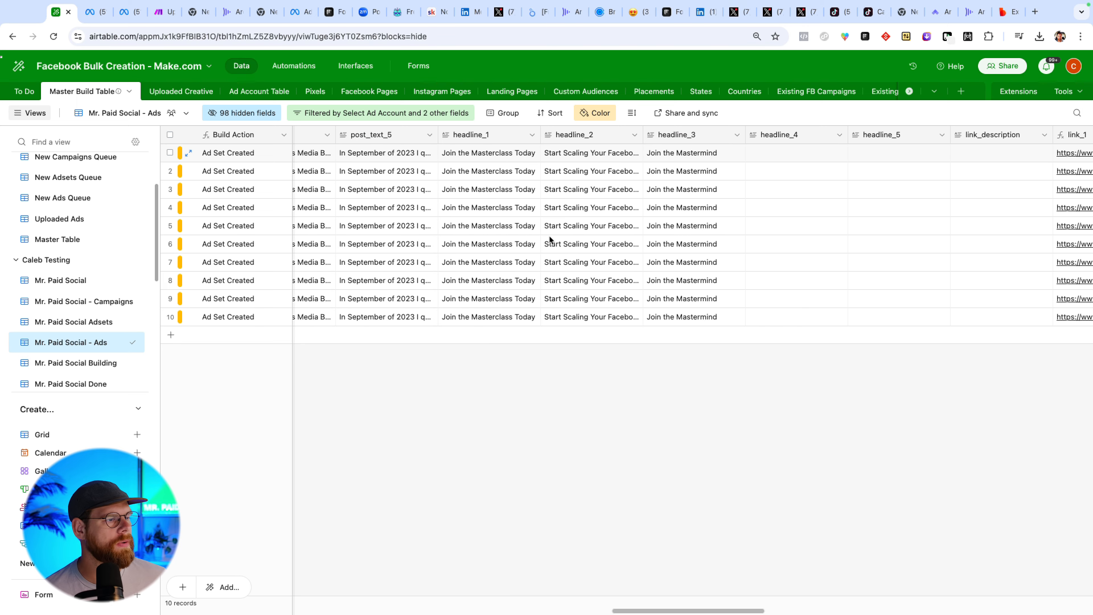
scroll(549, 235, "left", 10)
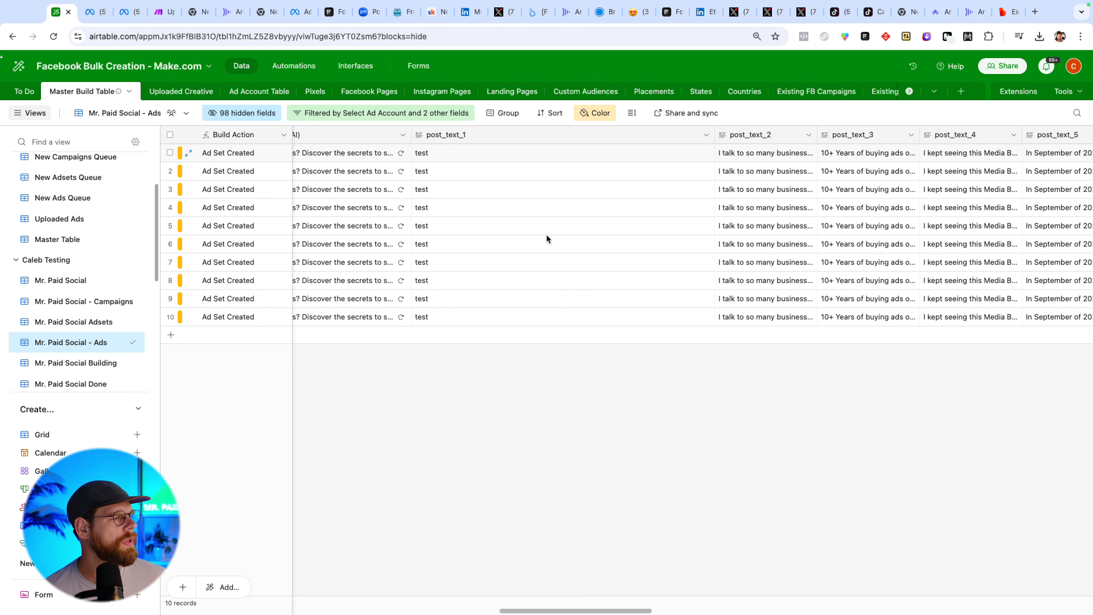
scroll(546, 234, "left", 3)
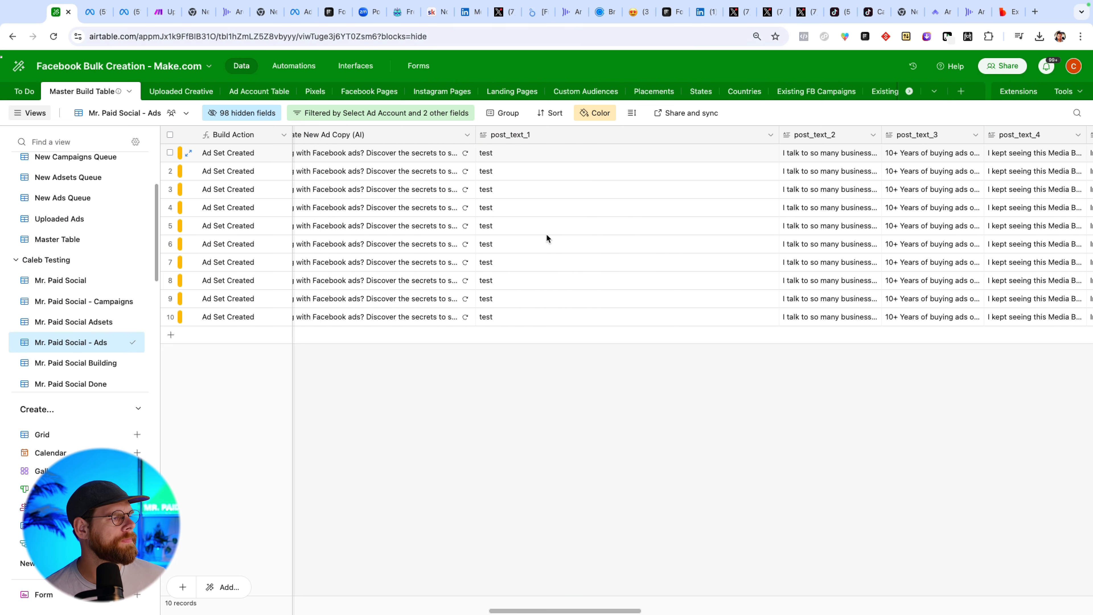
scroll(545, 233, "right", 5)
scroll(546, 233, "right", 3)
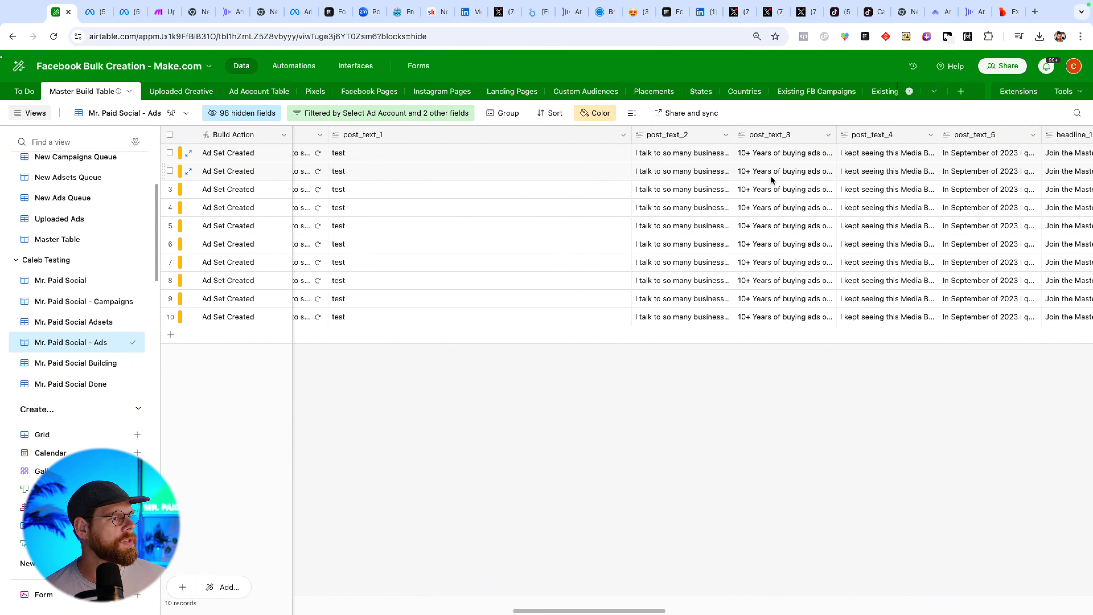
scroll(769, 173, "right", 7)
scroll(768, 172, "right", 10)
scroll(583, 179, "left", 20)
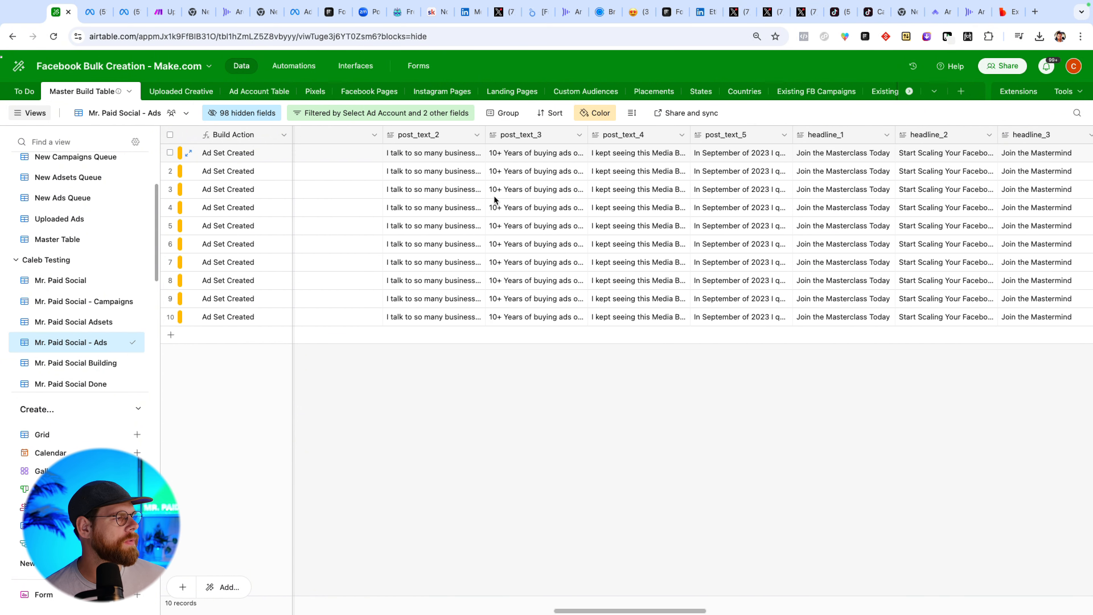
scroll(469, 195, "left", 15)
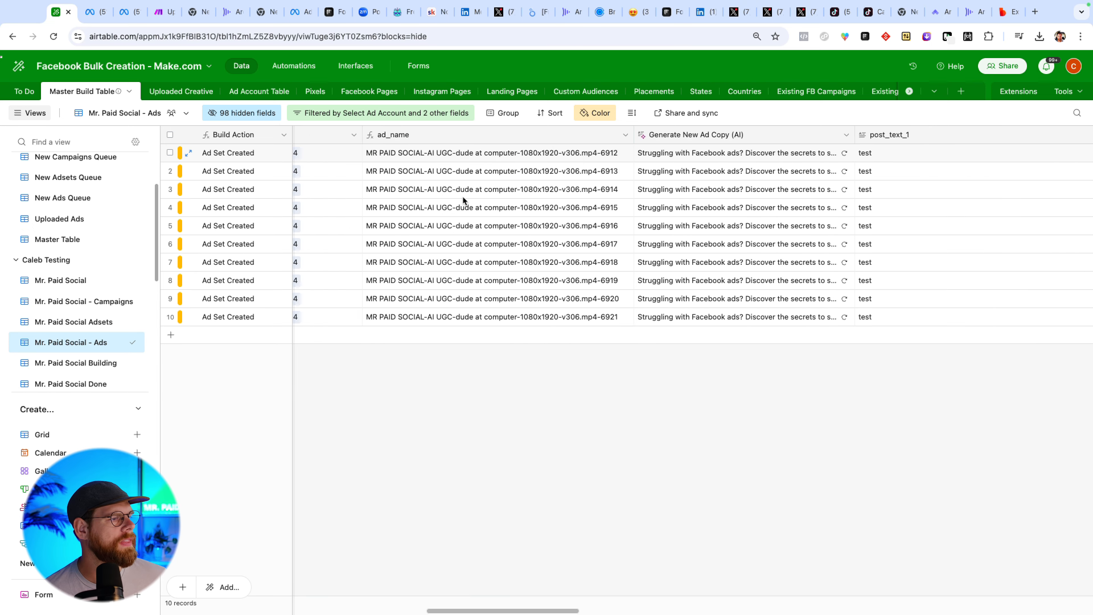
scroll(670, 174, "right", 4)
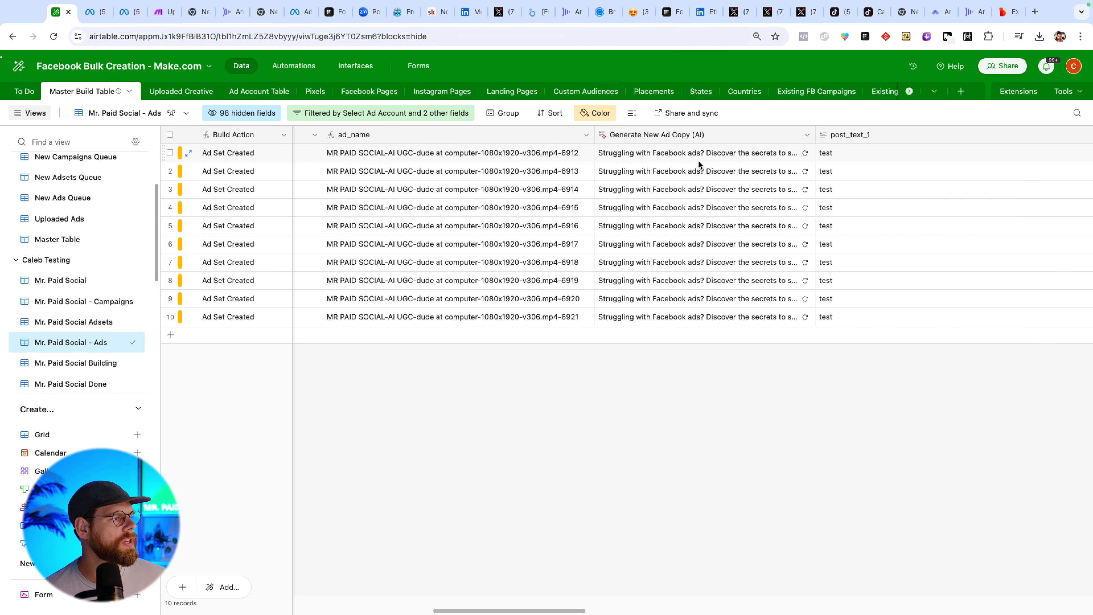
scroll(695, 170, "right", 4)
Open the Generate New Ad Copy (AI) field's settings and append "Also make the ad copy age relevant in this age rage" to the AI prompt.
left_click(594, 135)
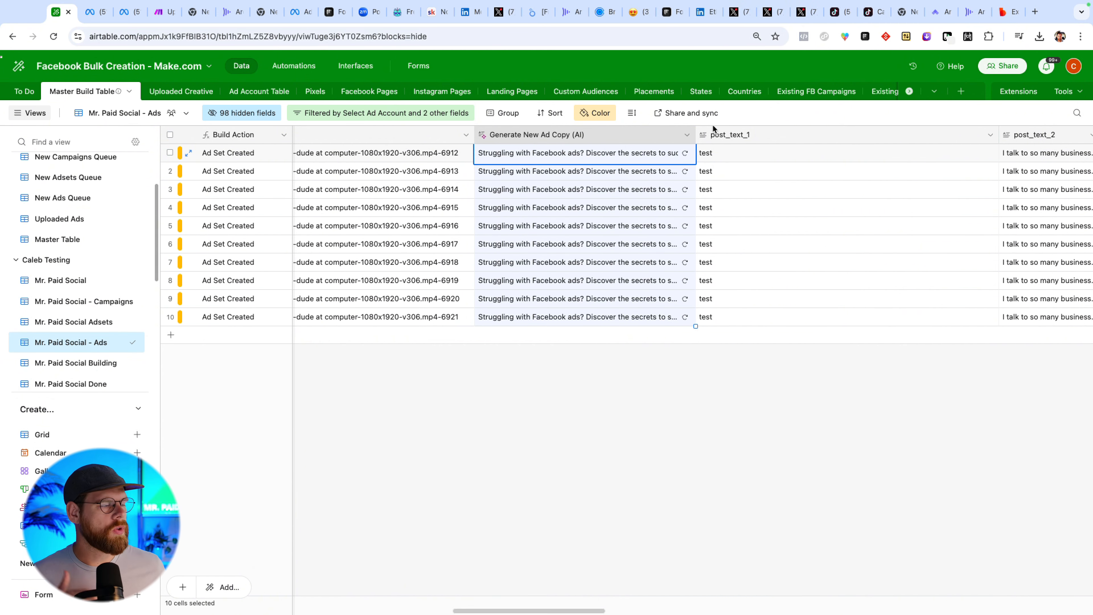
left_click(686, 137)
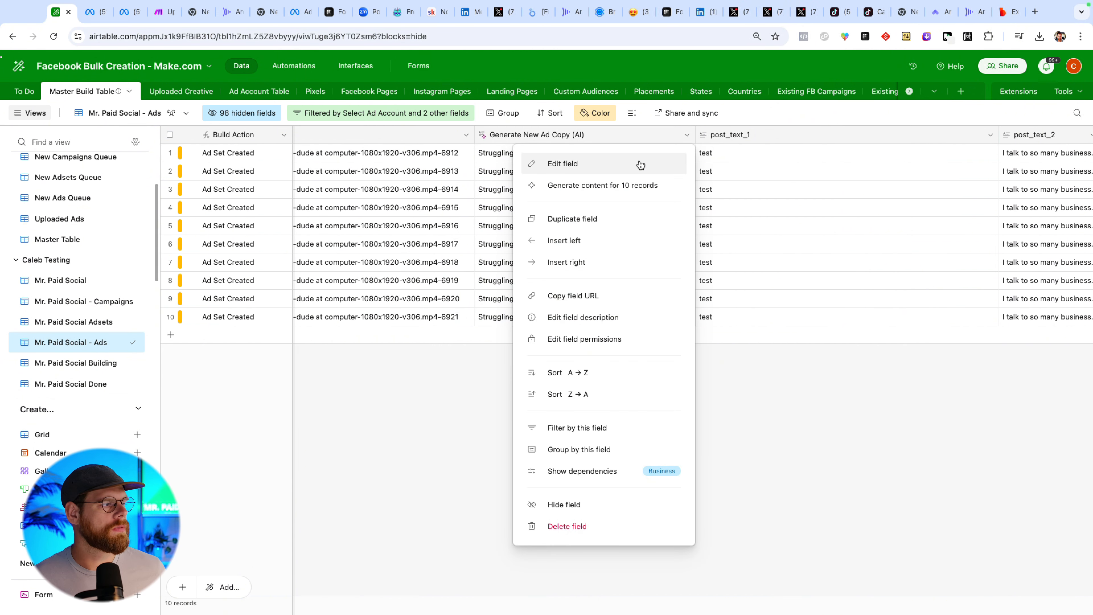
left_click(639, 163)
left_click_drag(571, 368, 489, 332)
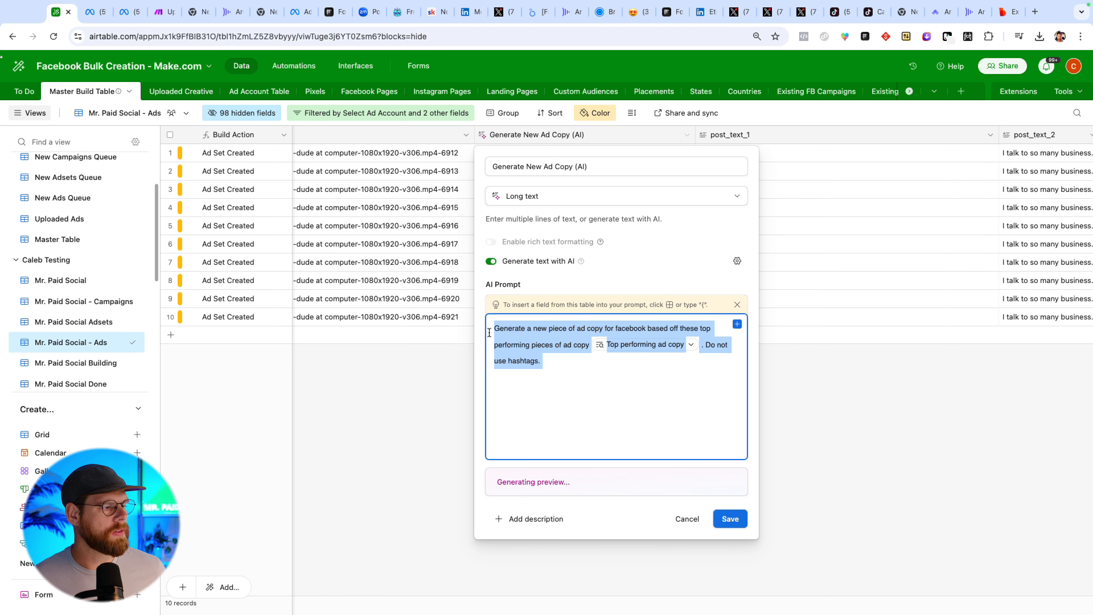
left_click(568, 371)
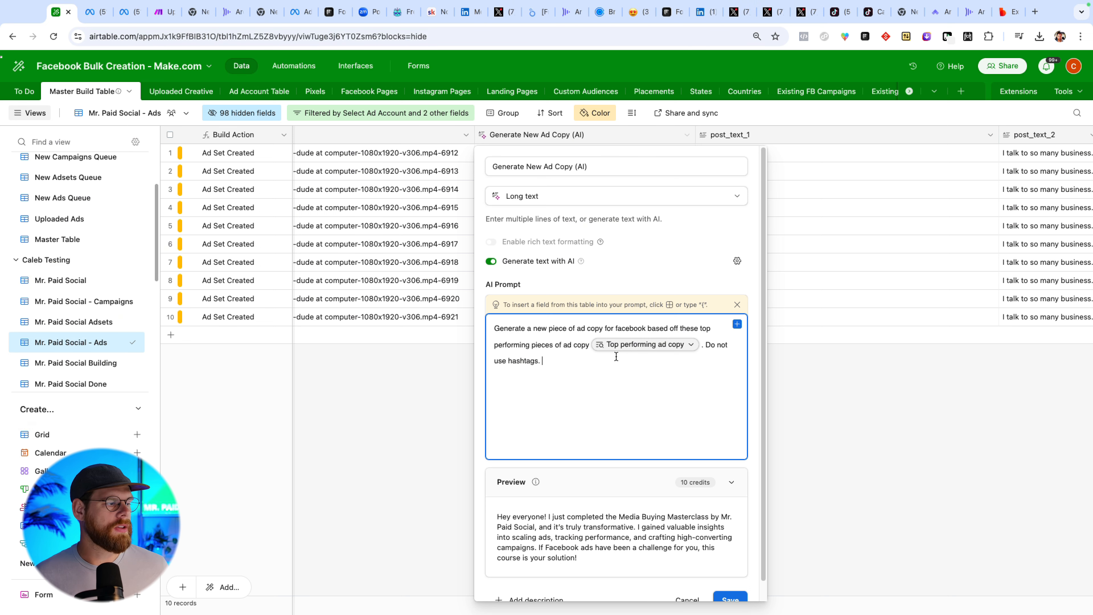
left_click_drag(499, 330, 546, 361)
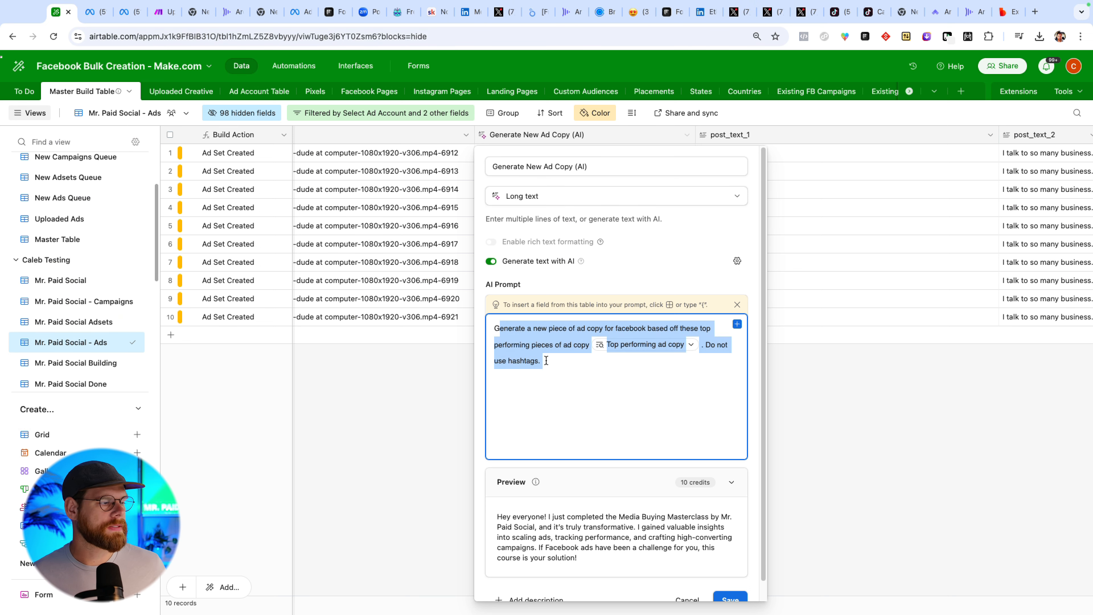
left_click(554, 363)
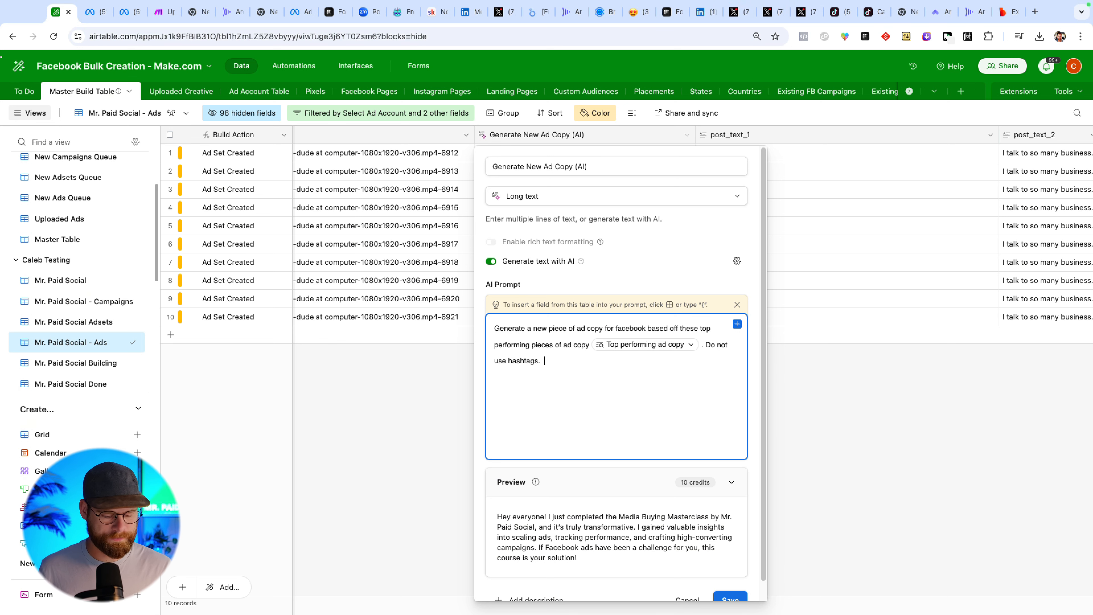
type("Also make the ad")
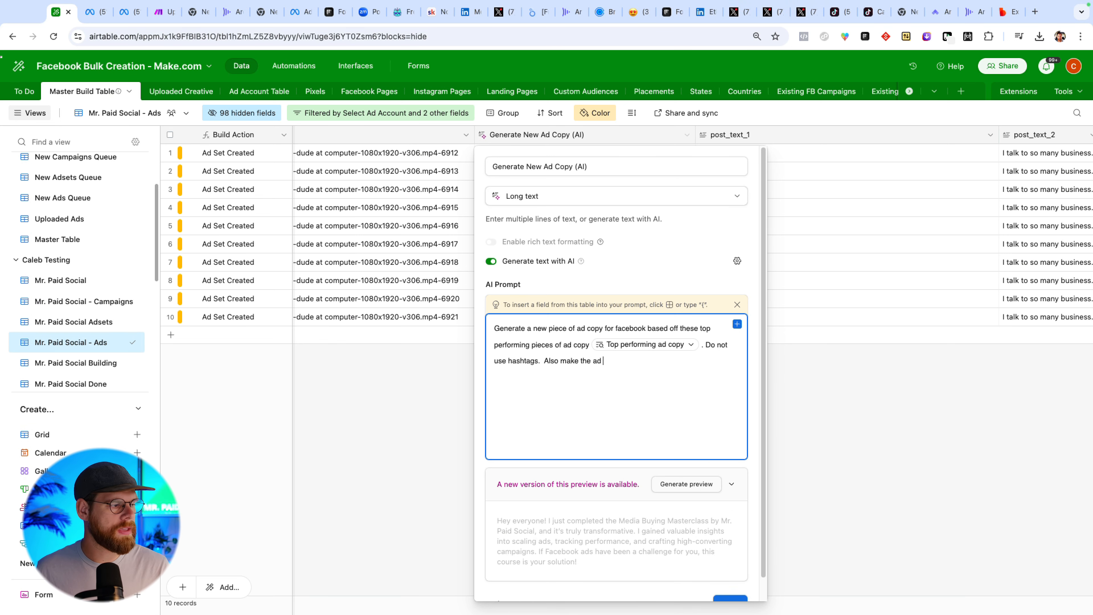
type("vant in this age rage")
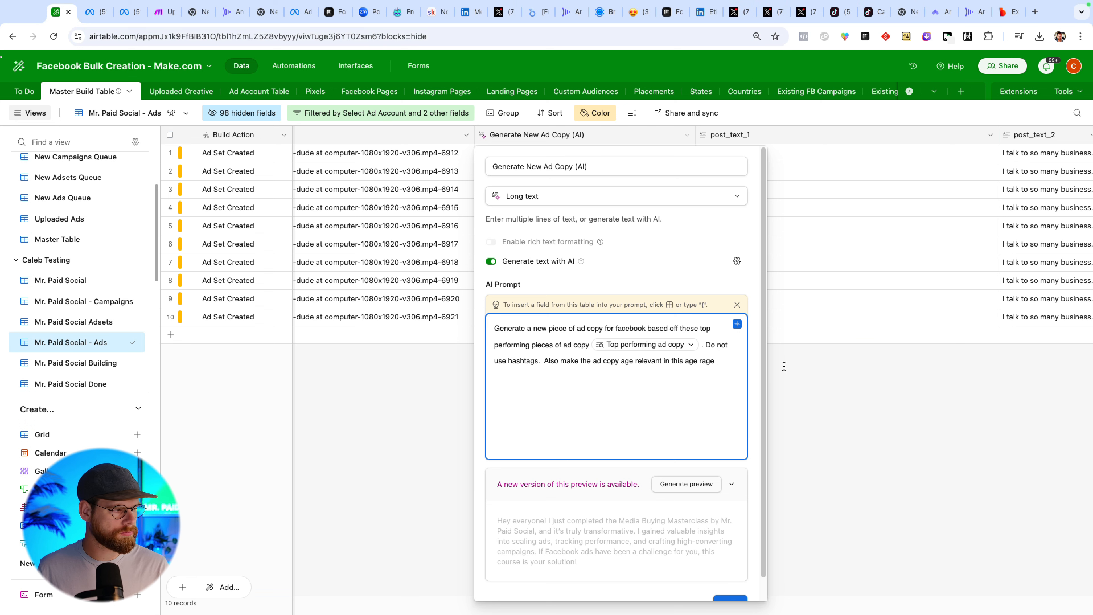
Insert the age_min and age_max fields at the end of the AI prompt and generate a new preview.
left_click(737, 324)
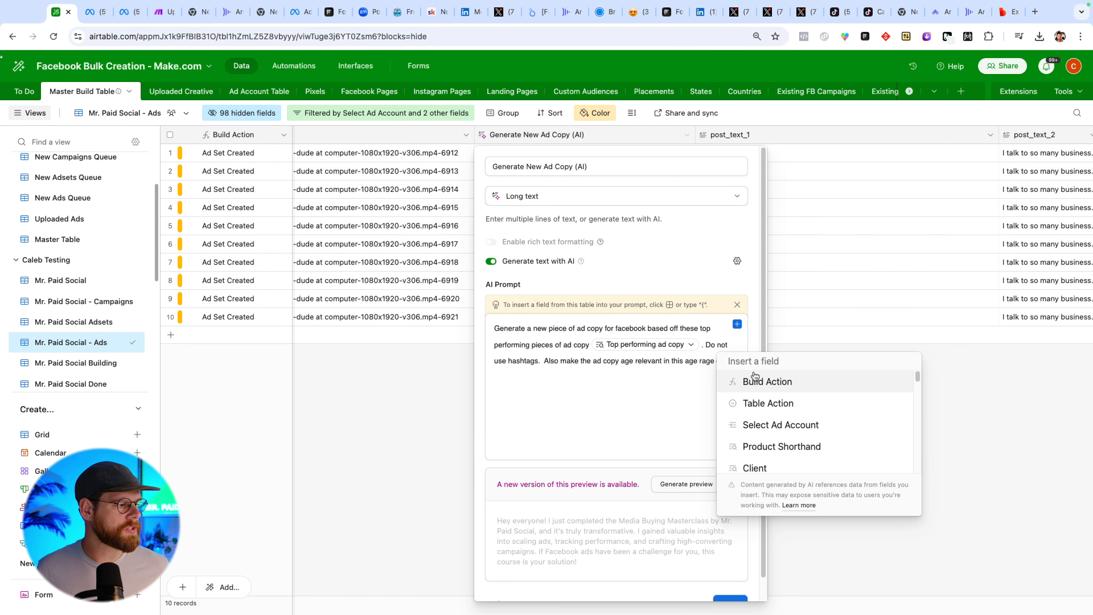
type("min")
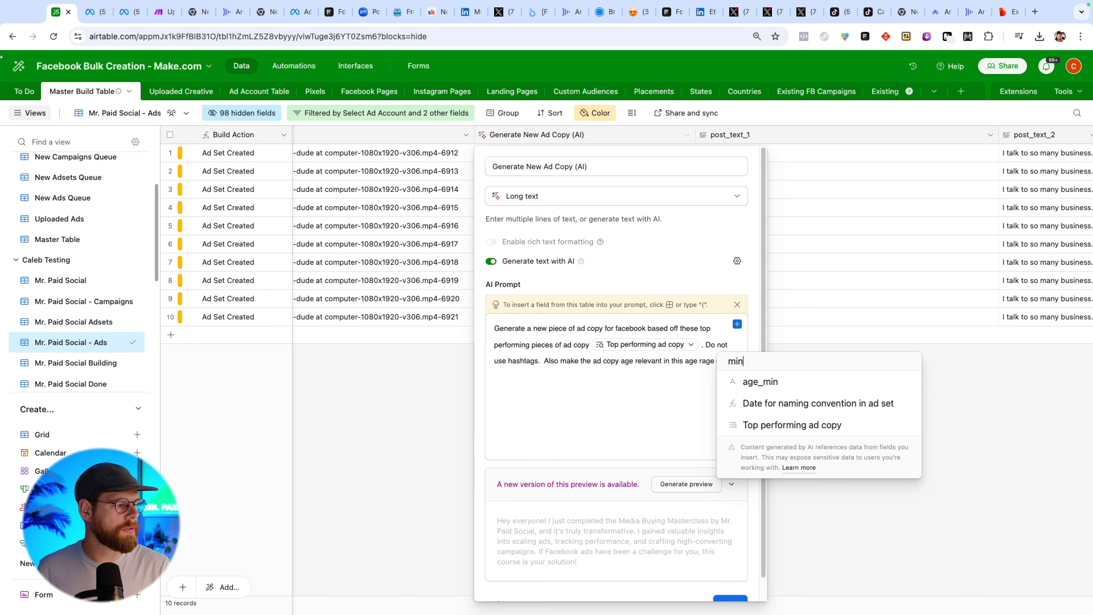
left_click(755, 386)
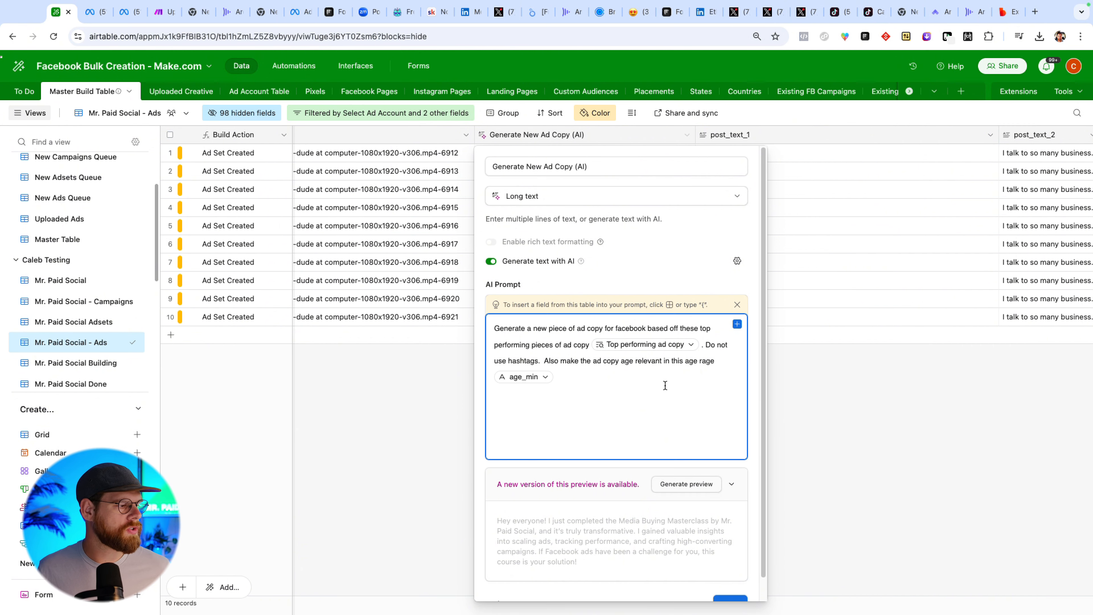
key("braceleft")
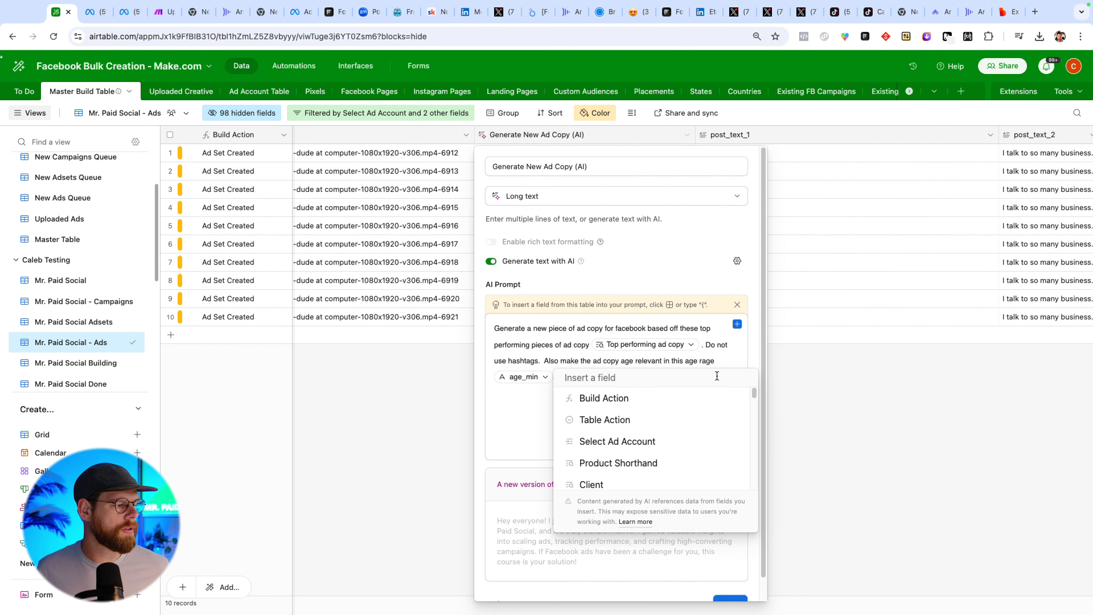
type("max")
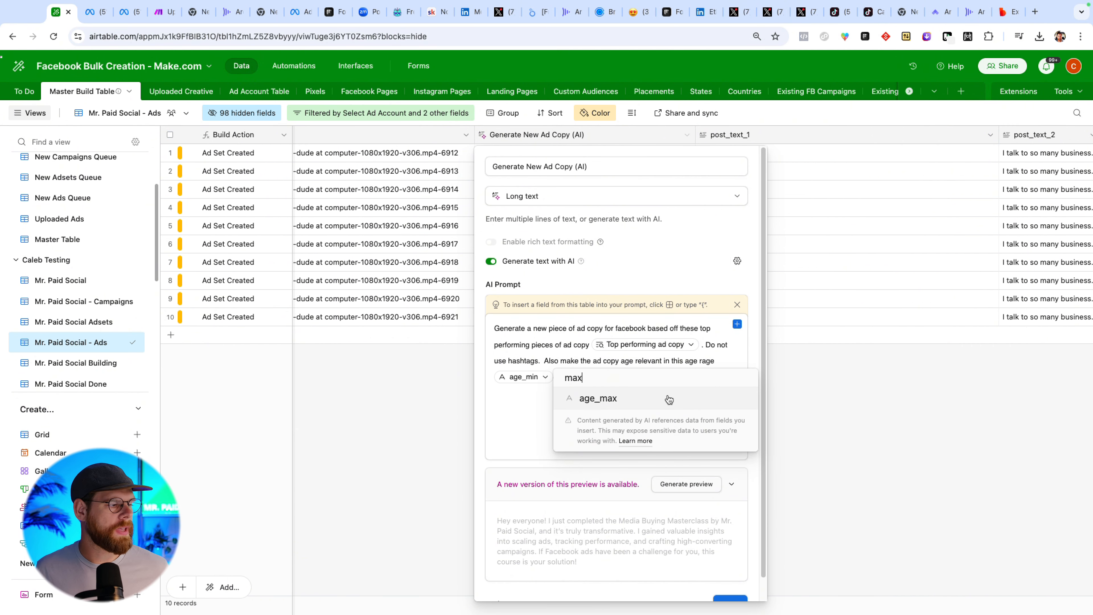
left_click(667, 398)
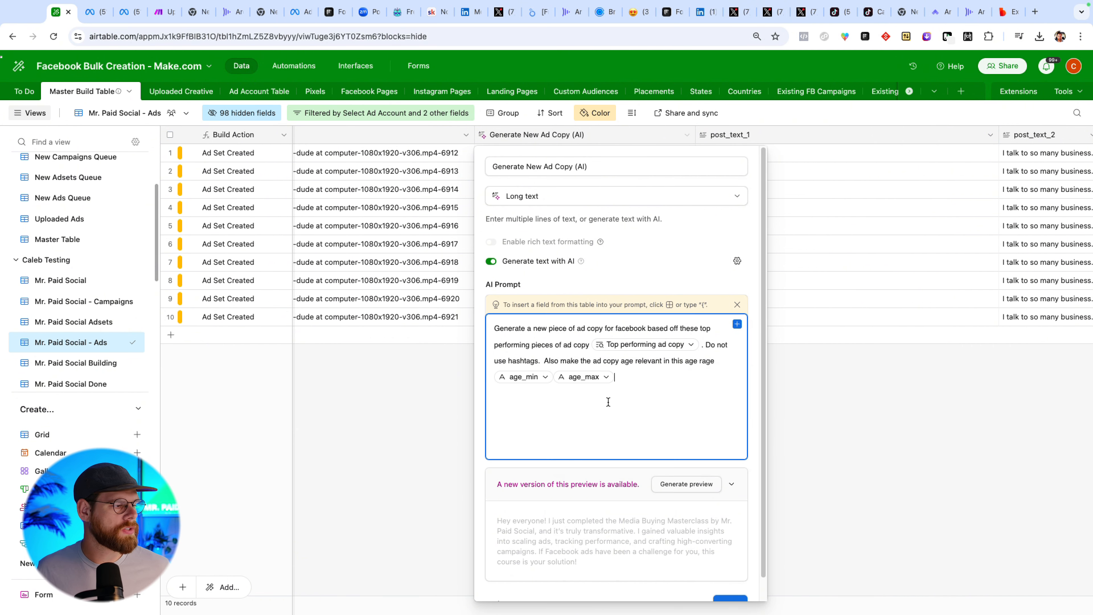
left_click(687, 484)
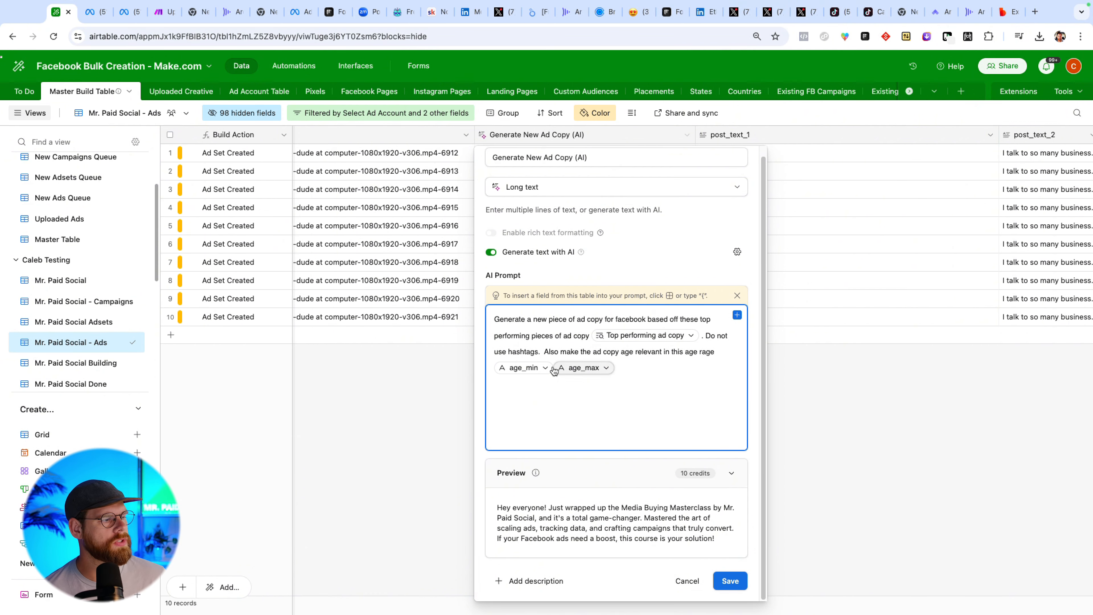
left_click(432, 418)
scroll(545, 309, "left", 10)
scroll(546, 309, "left", 15)
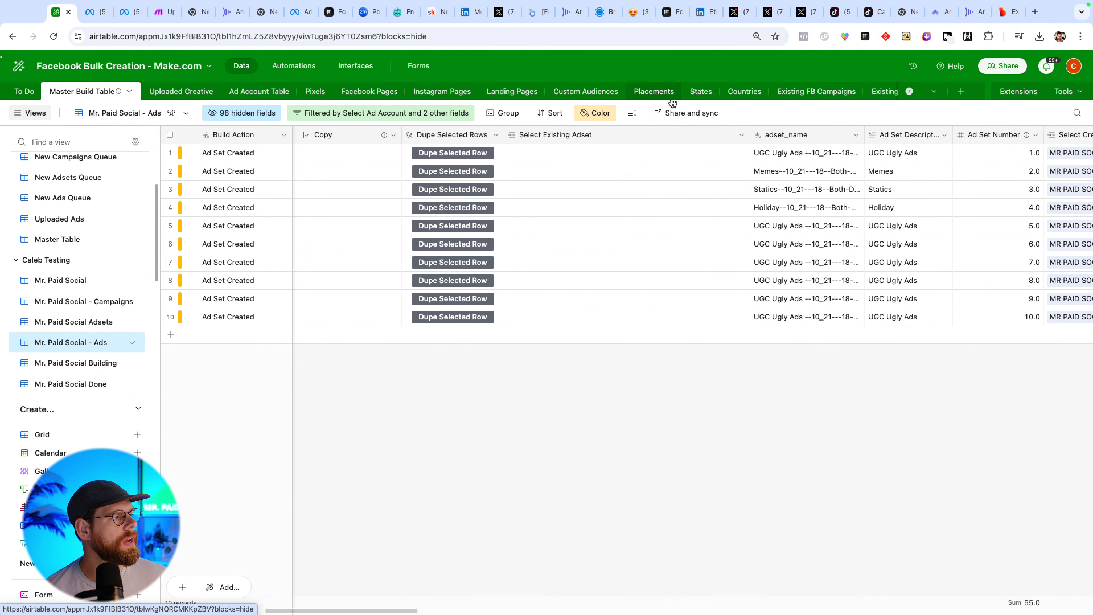
scroll(731, 91, "right", 4)
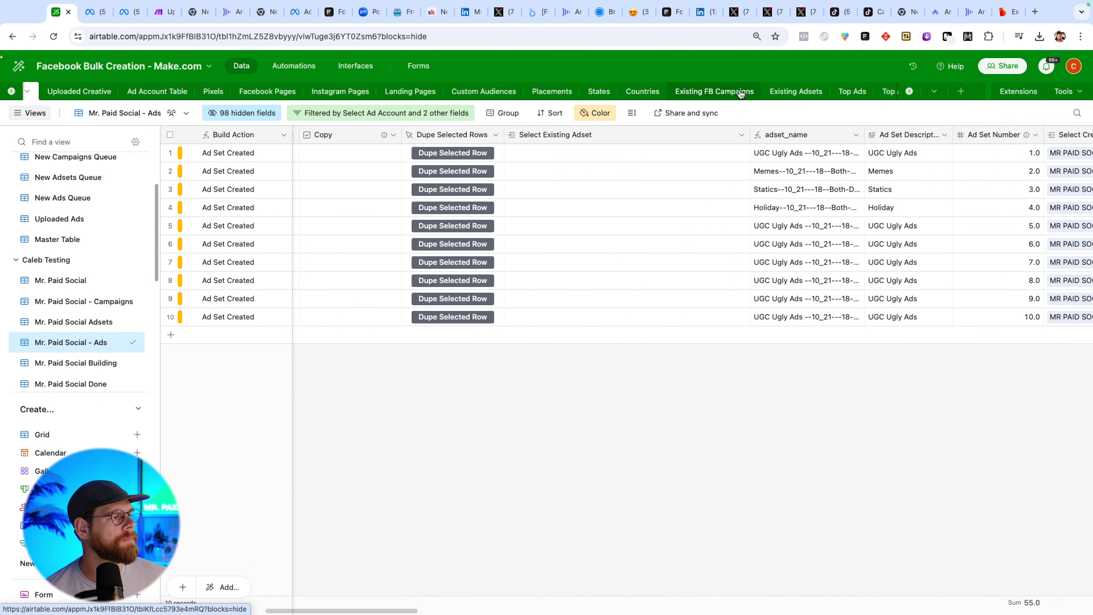
Browse the Top Ads table, then return to the Master Build Table.
left_click(785, 92)
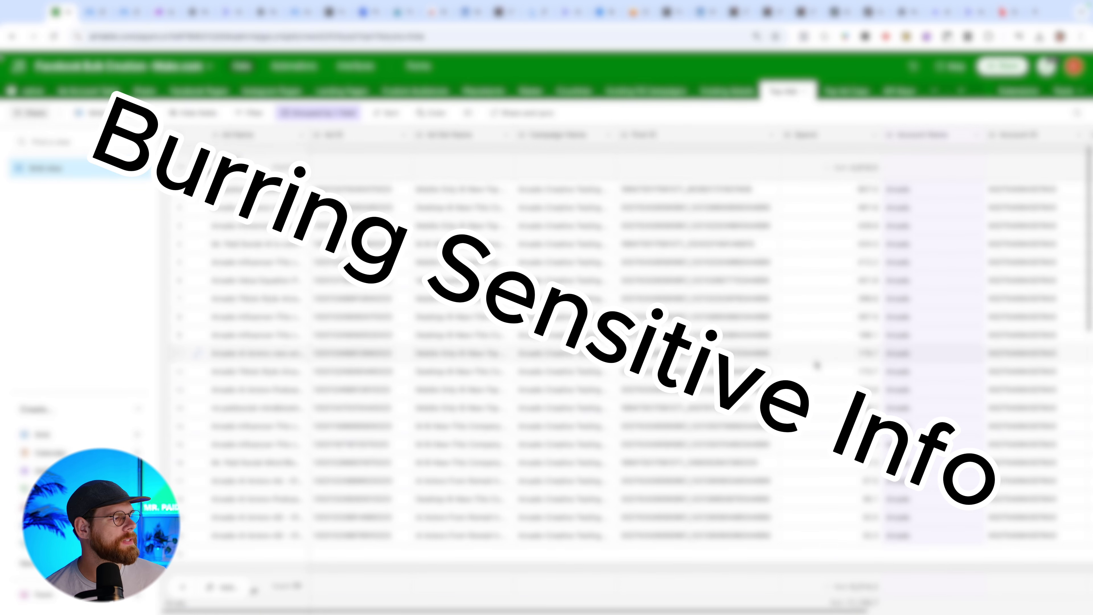
scroll(813, 361, "down", 10)
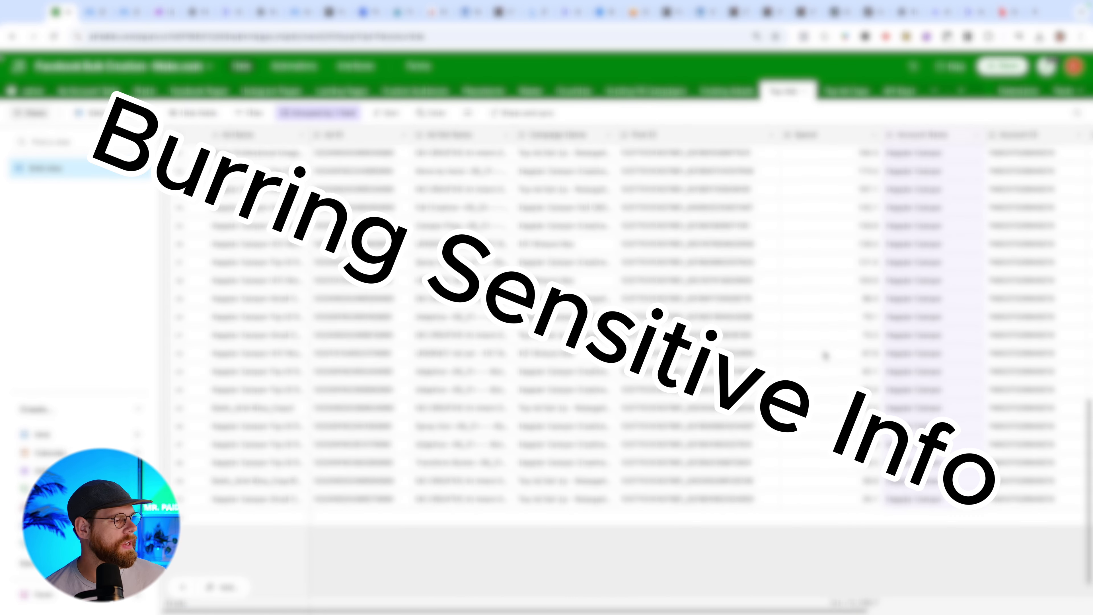
scroll(824, 355, "up", 5)
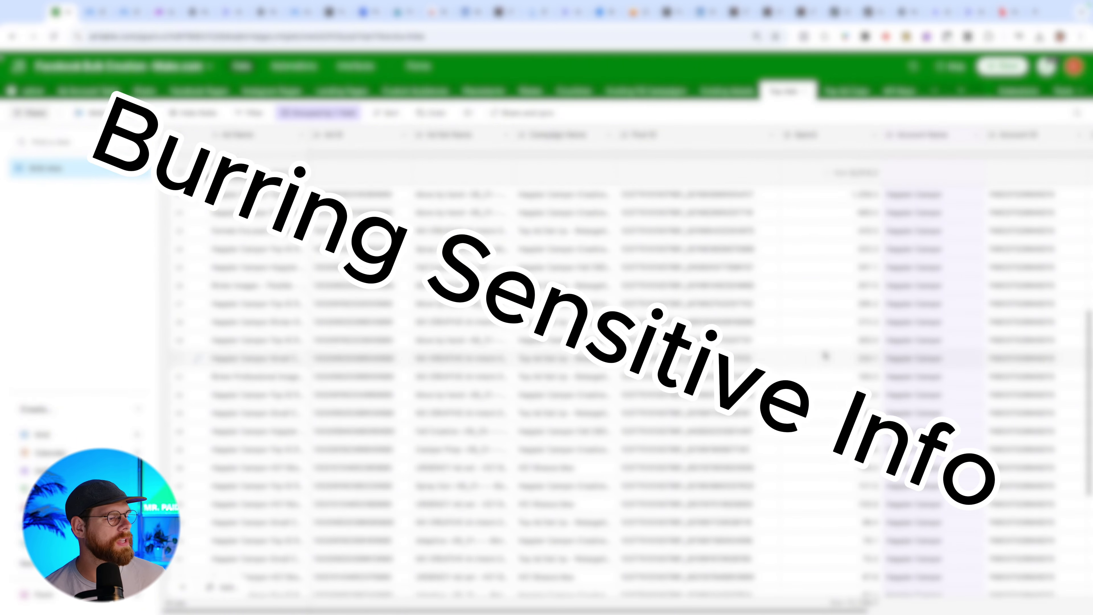
left_click_drag(716, 271, 704, 410)
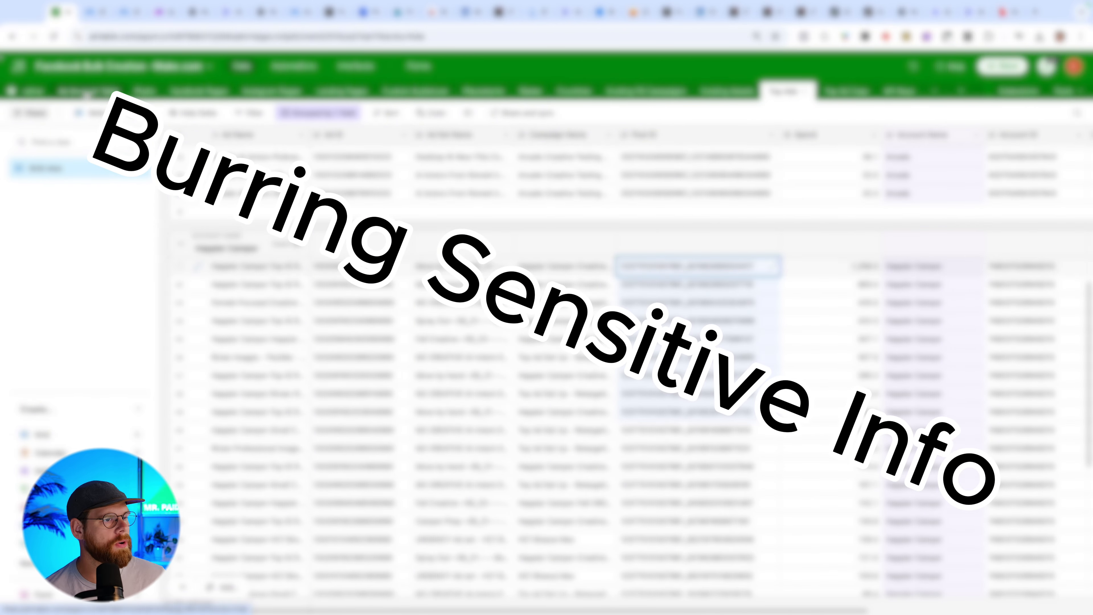
scroll(90, 96, "left", 4)
left_click(89, 94)
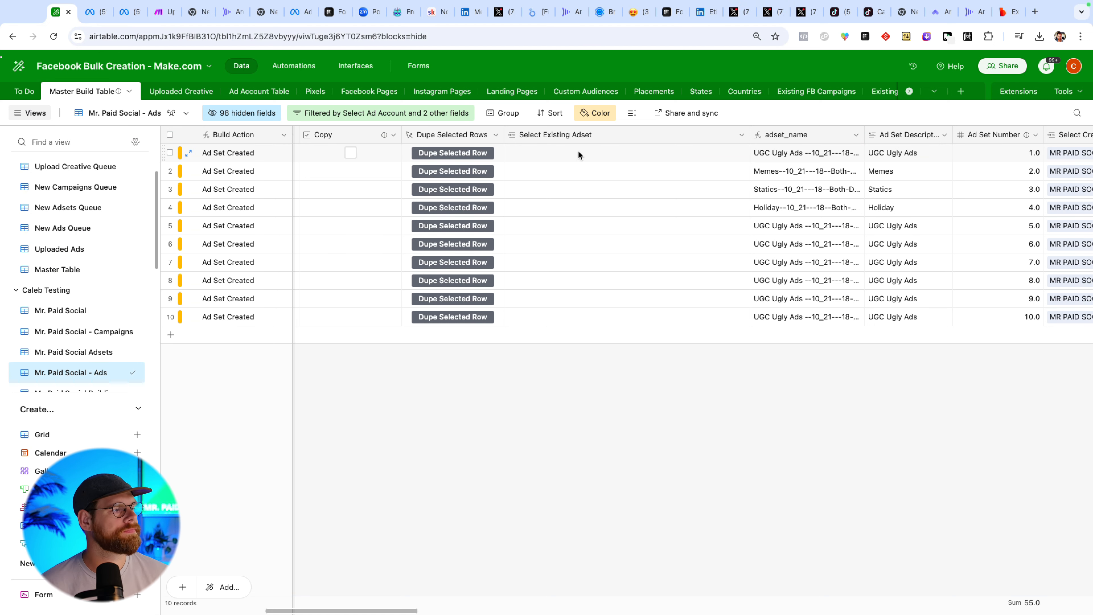
Set Ads Per Adset to 5 for all ten ad set rows and run Create Ad Rows.
scroll(578, 154, "left", 5)
left_click(614, 154)
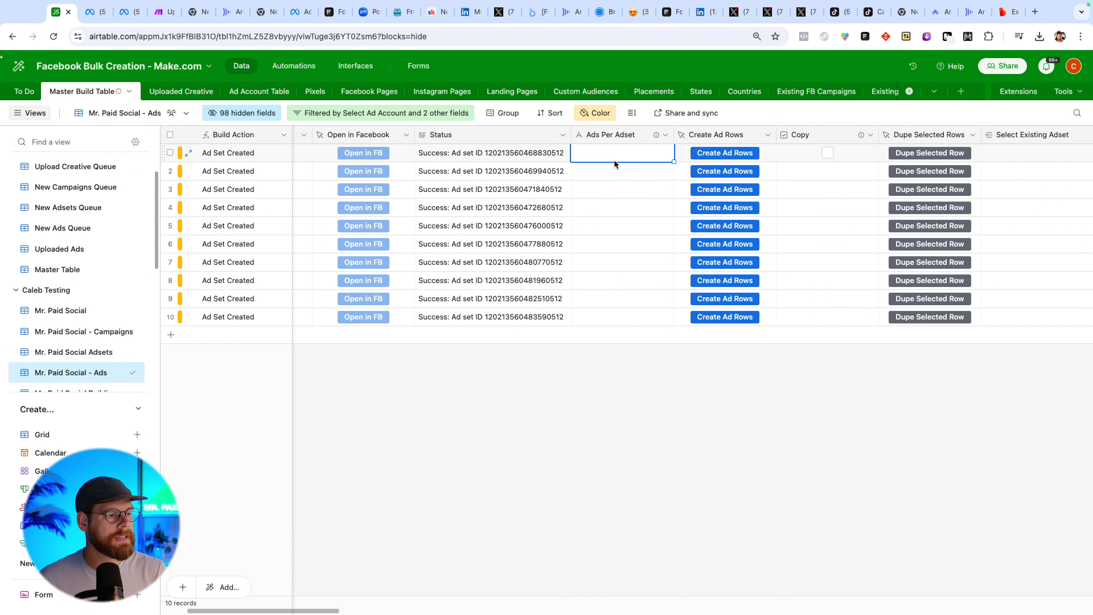
type("5")
key("Return")
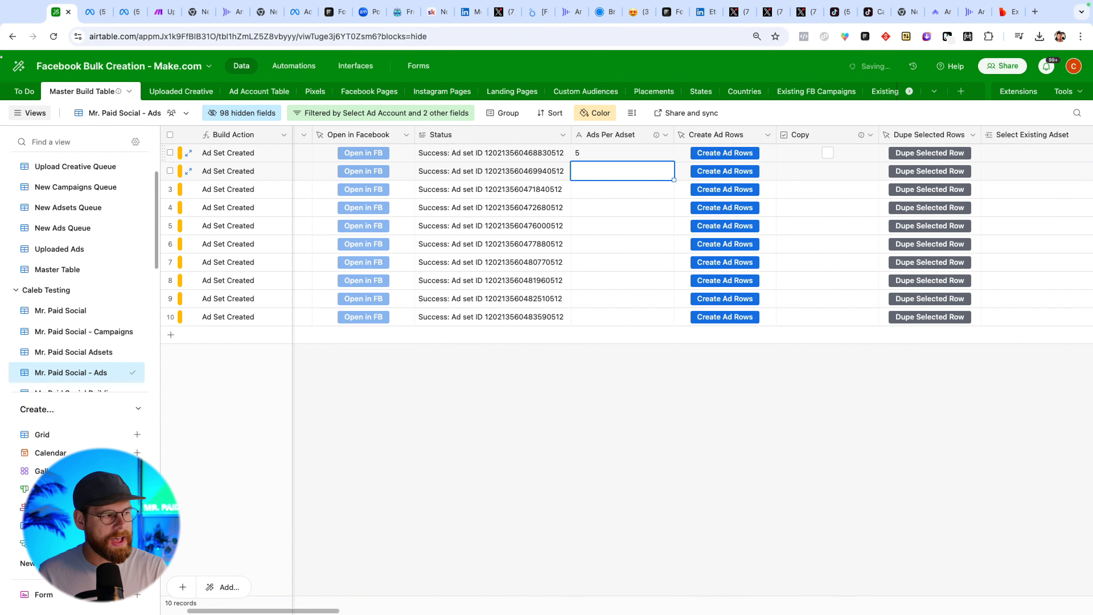
left_click(625, 150)
left_click_drag(673, 162, 692, 330)
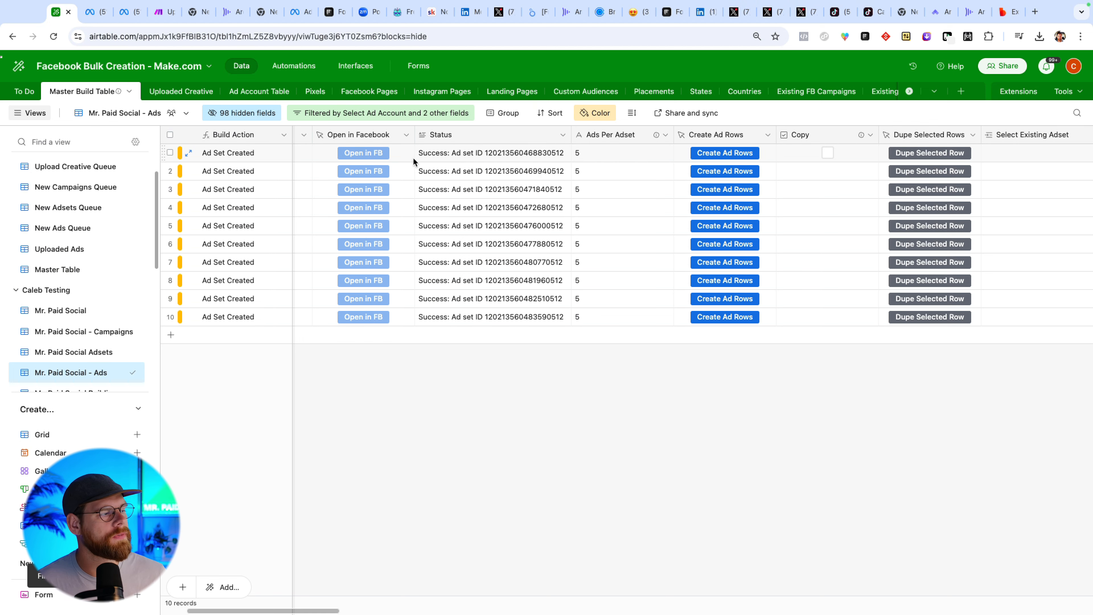
left_click(697, 172)
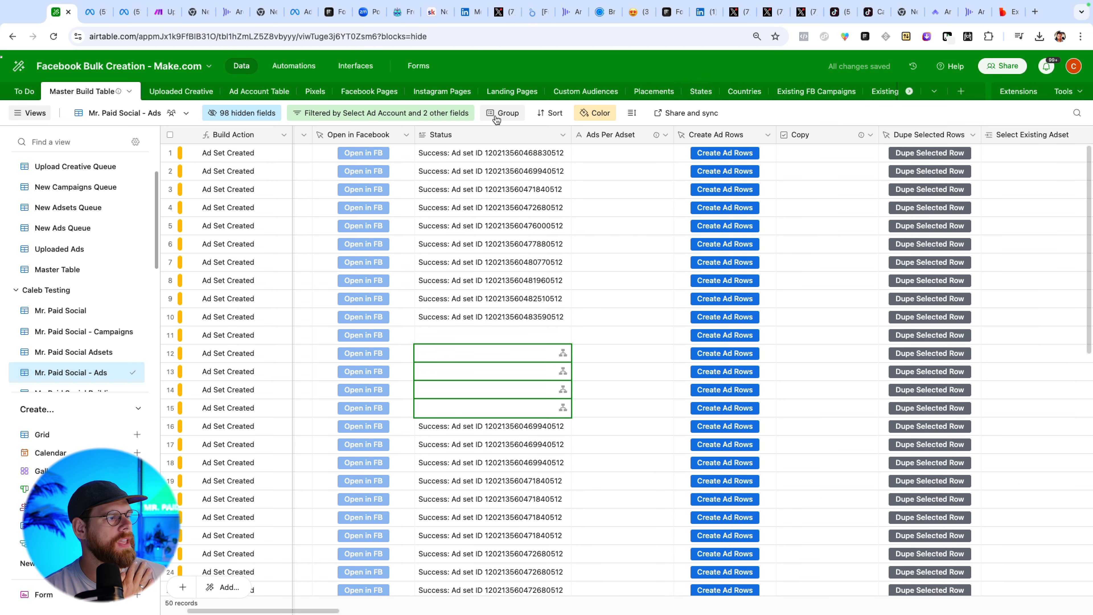
Group the table's records by the adset_name field.
left_click(499, 113)
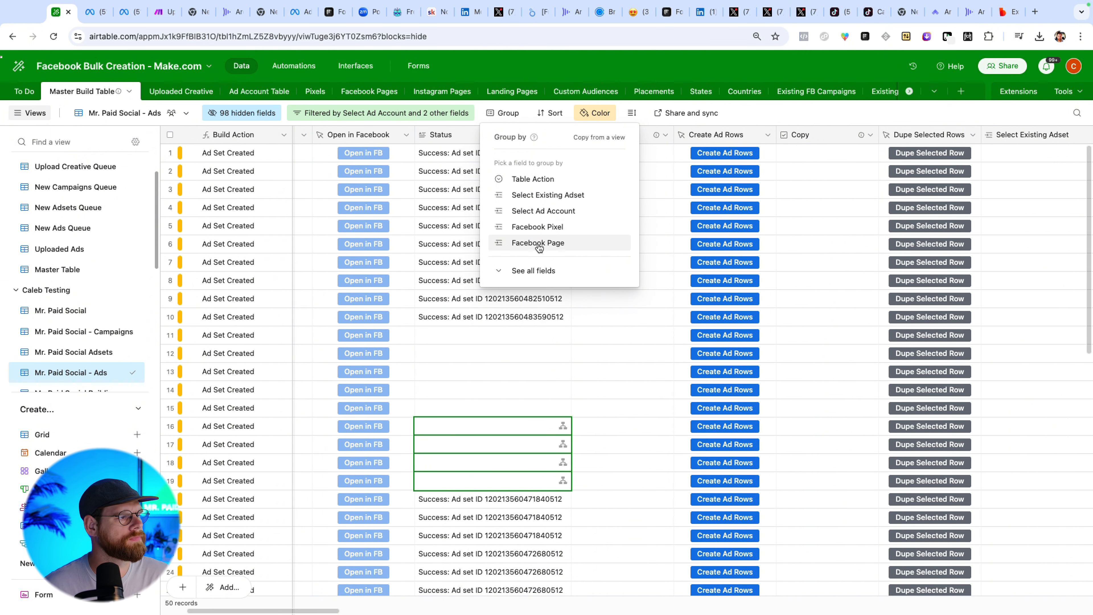
left_click(532, 270)
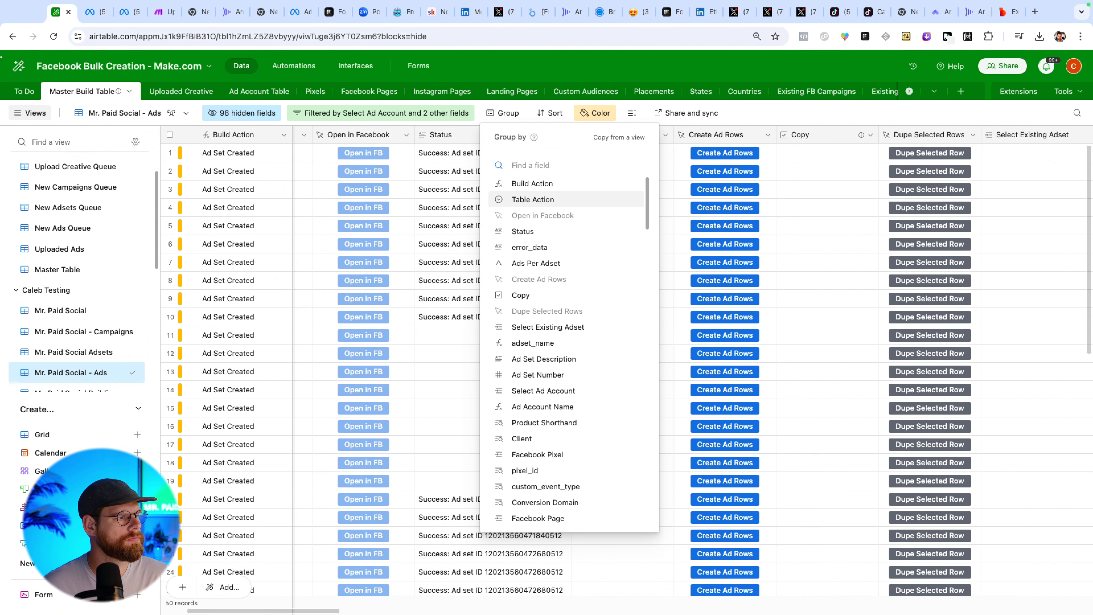
type("adset")
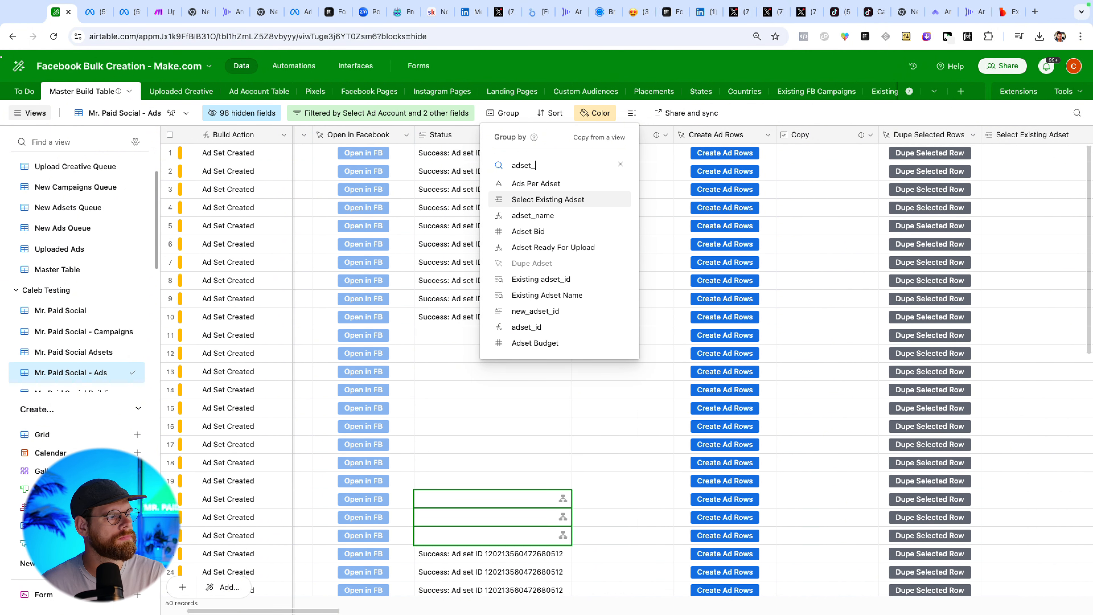
type("_name")
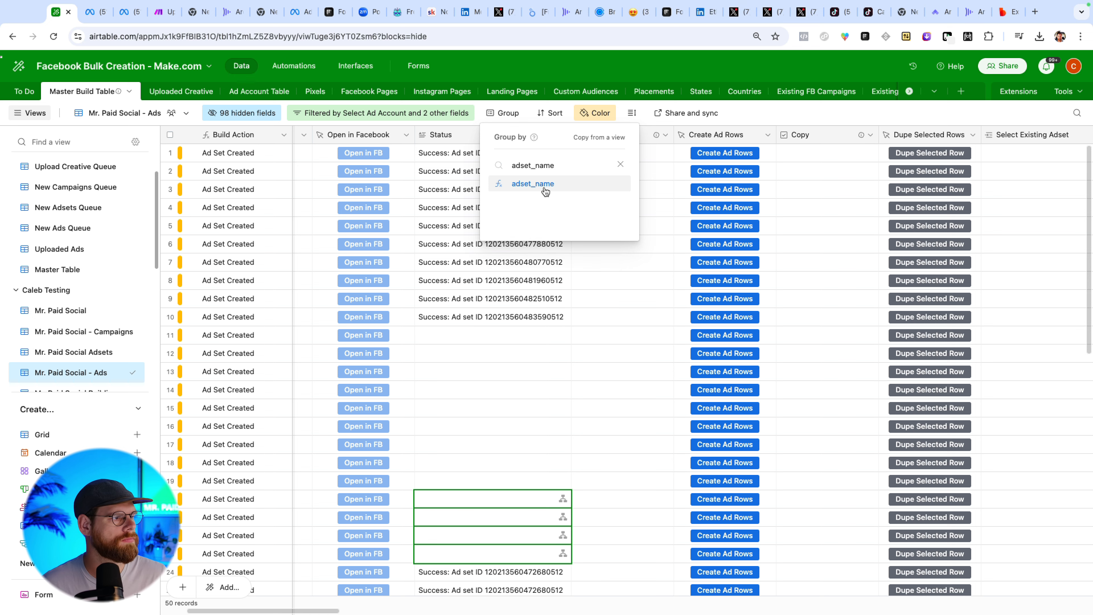
left_click(543, 187)
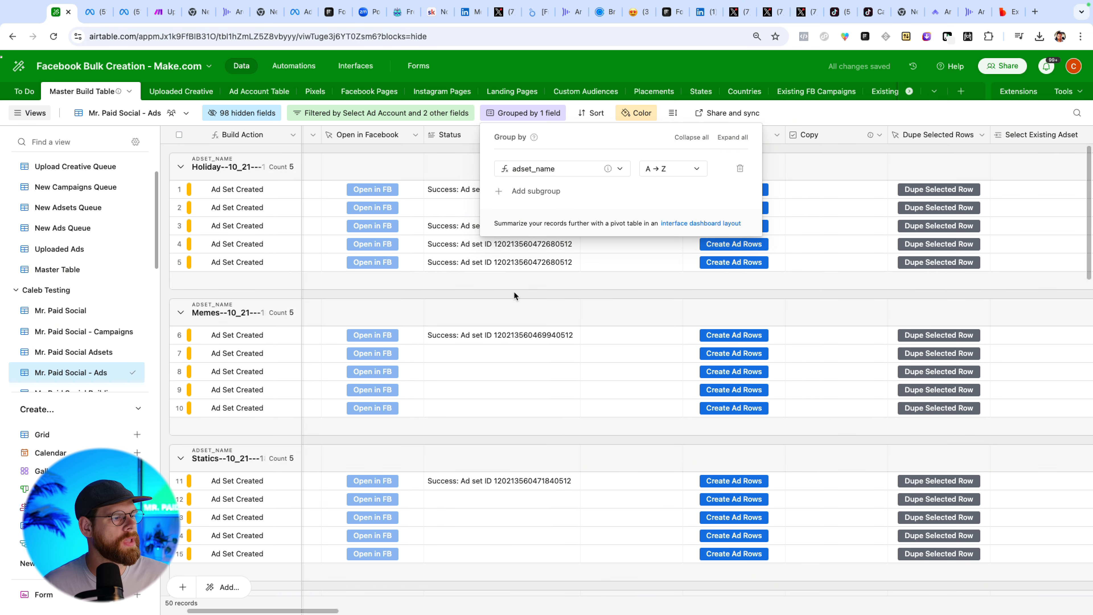
left_click(513, 291)
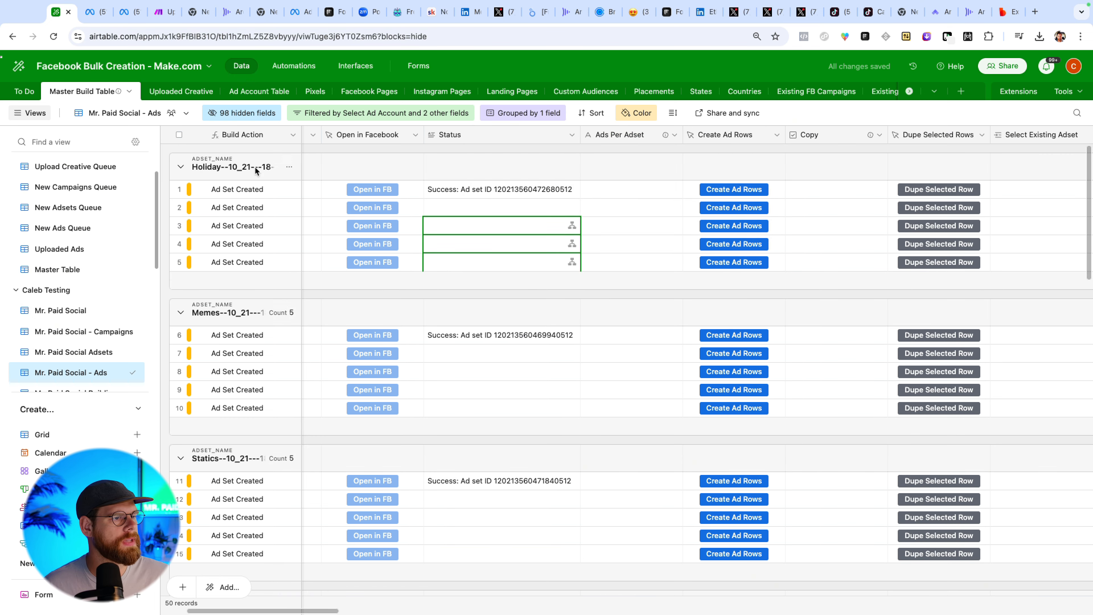
Clear the Select Creative value in the first Holiday ad row.
scroll(251, 406, "down", 1)
scroll(250, 405, "down", 1)
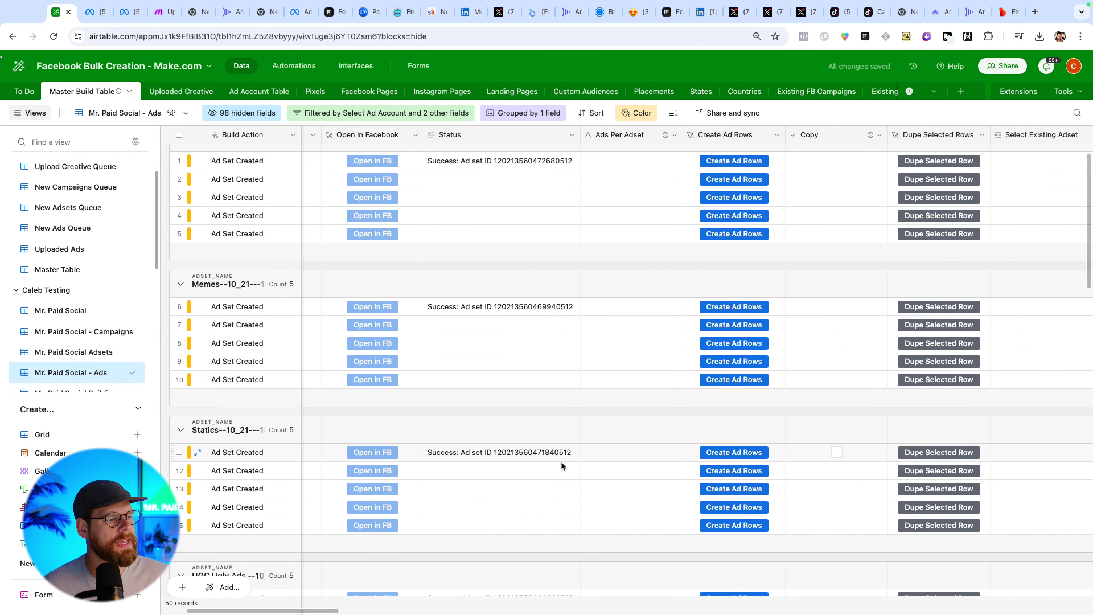
scroll(609, 458, "down", 20)
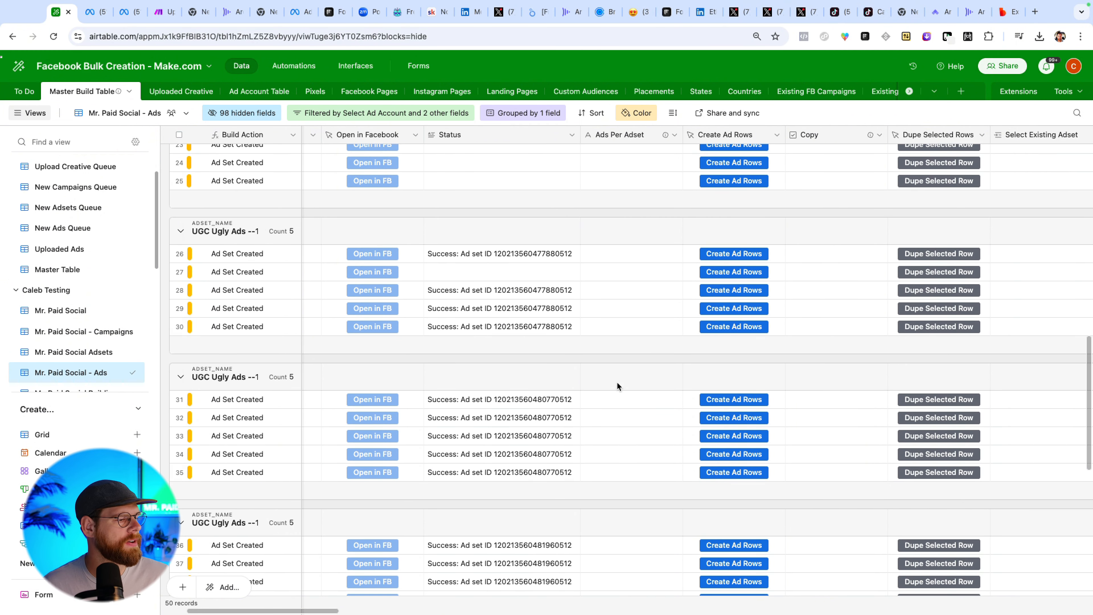
scroll(652, 342, "up", 20)
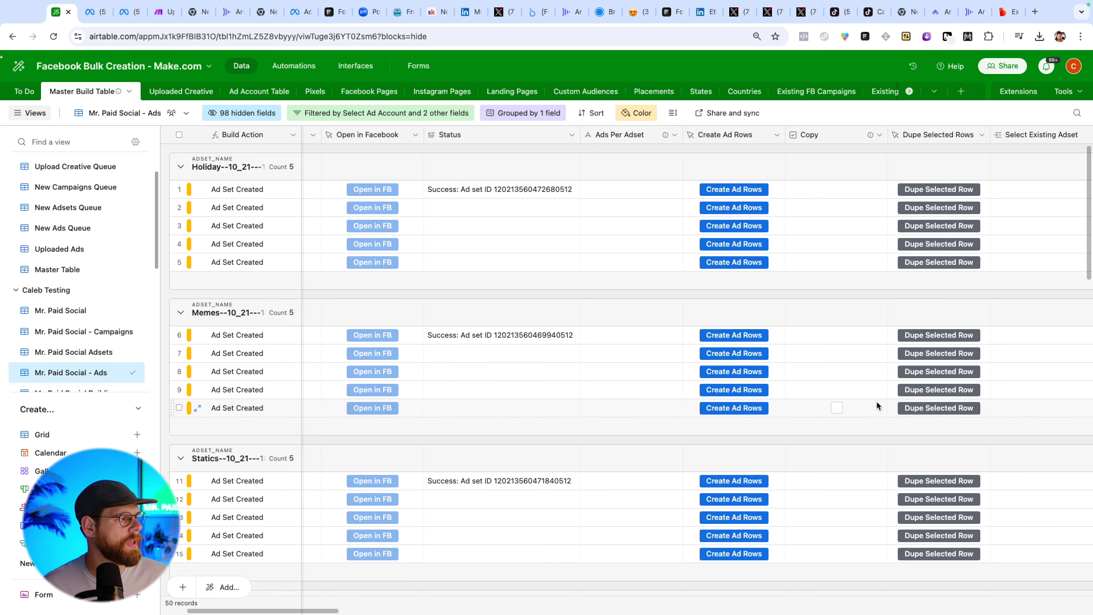
scroll(876, 401, "right", 5)
scroll(843, 390, "right", 10)
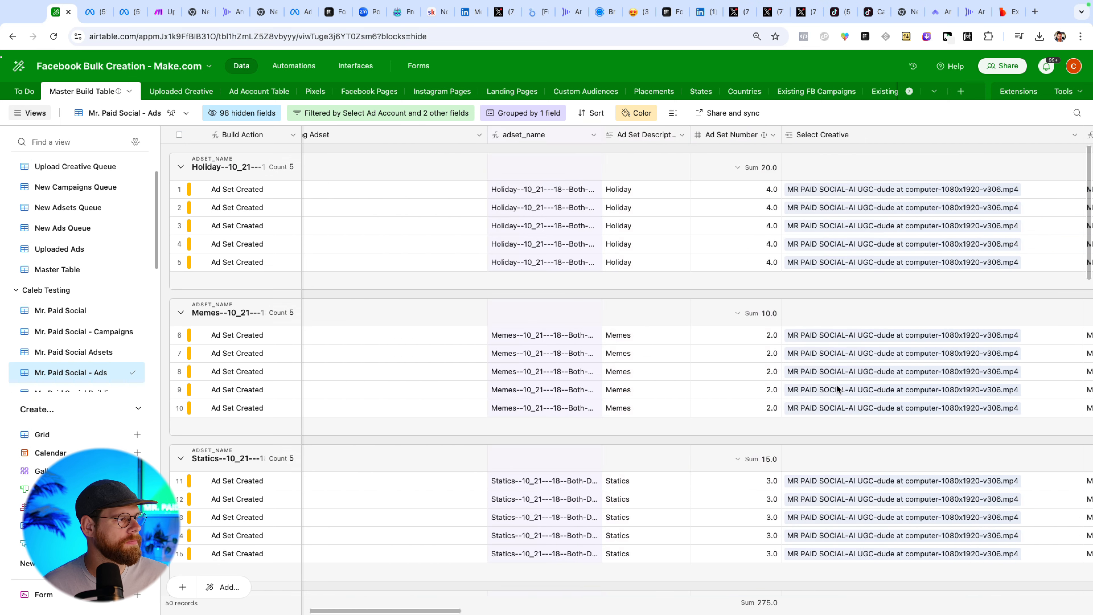
scroll(838, 389, "right", 5)
left_click(671, 190)
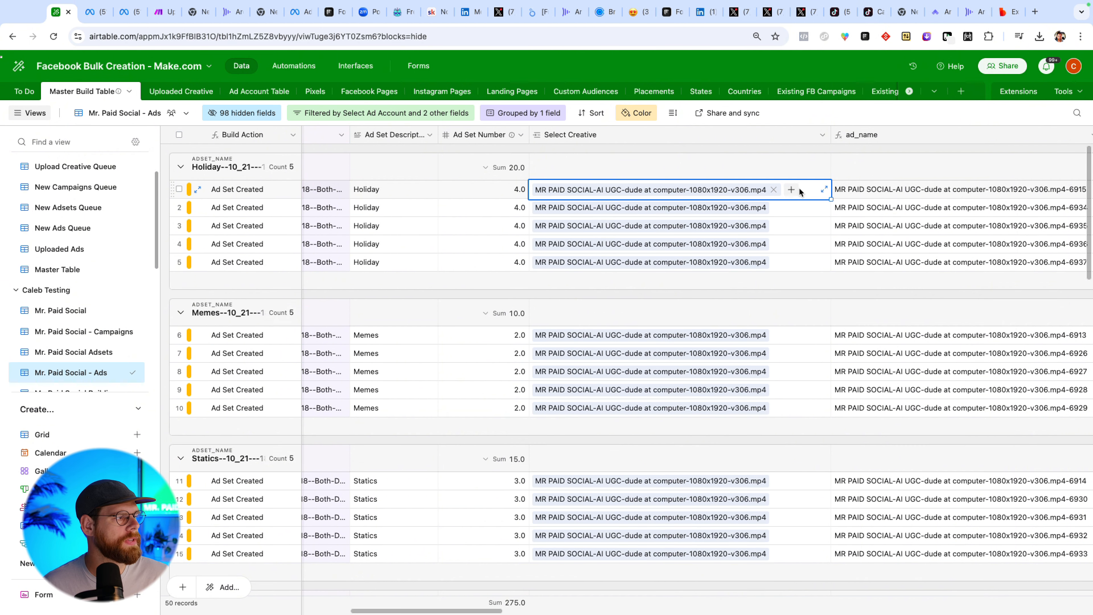
key("BackSpace")
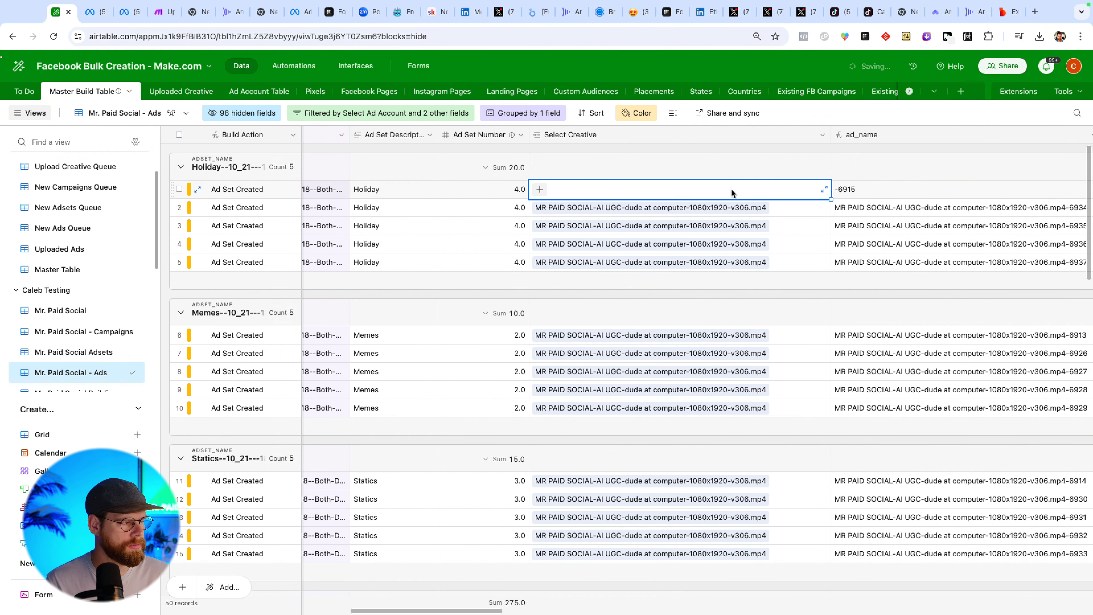
Browse the available creatives in that row's Select Creative picker without choosing one.
left_click(539, 190)
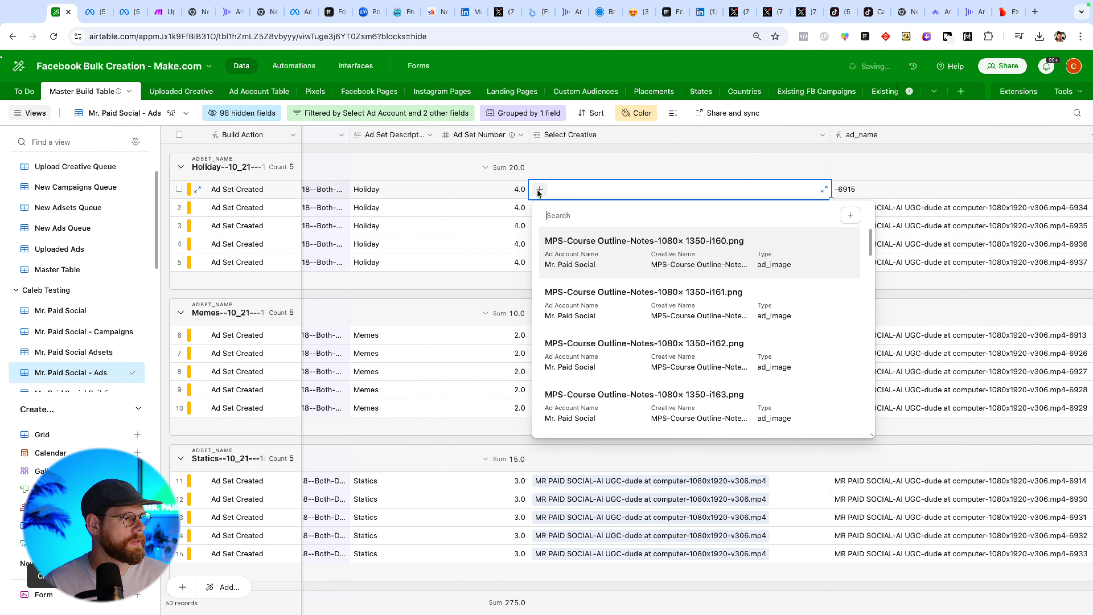
scroll(624, 310, "down", 15)
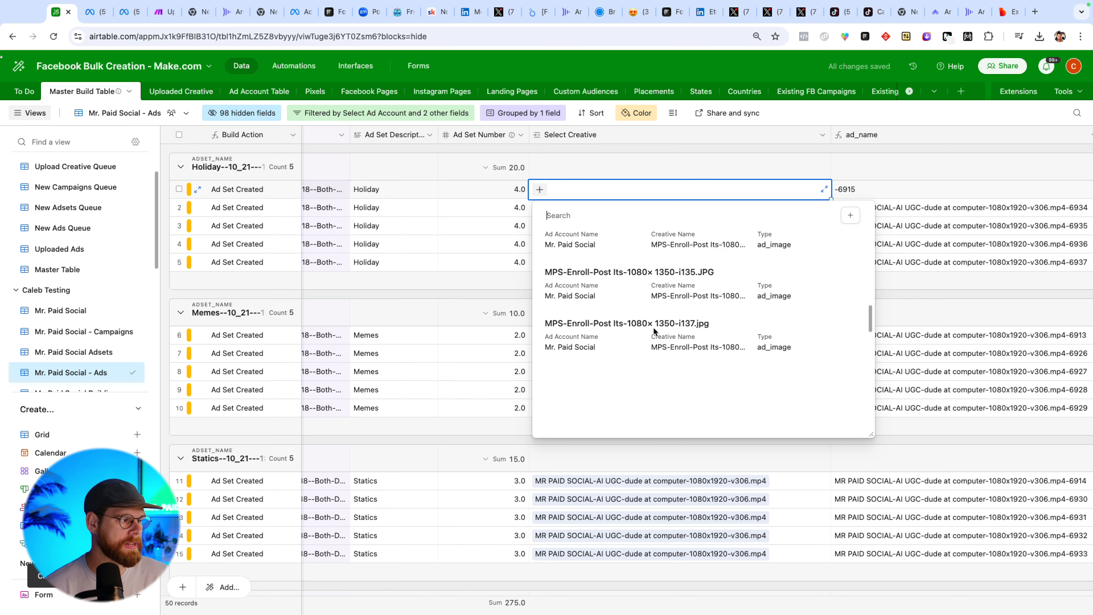
scroll(654, 340, "up", 1)
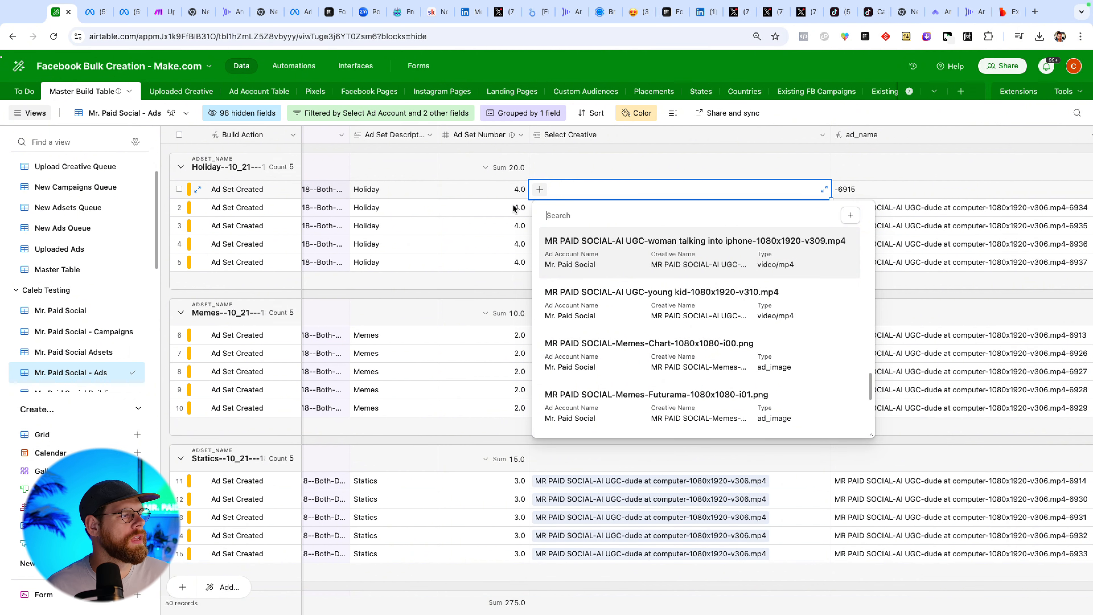
key("Escape")
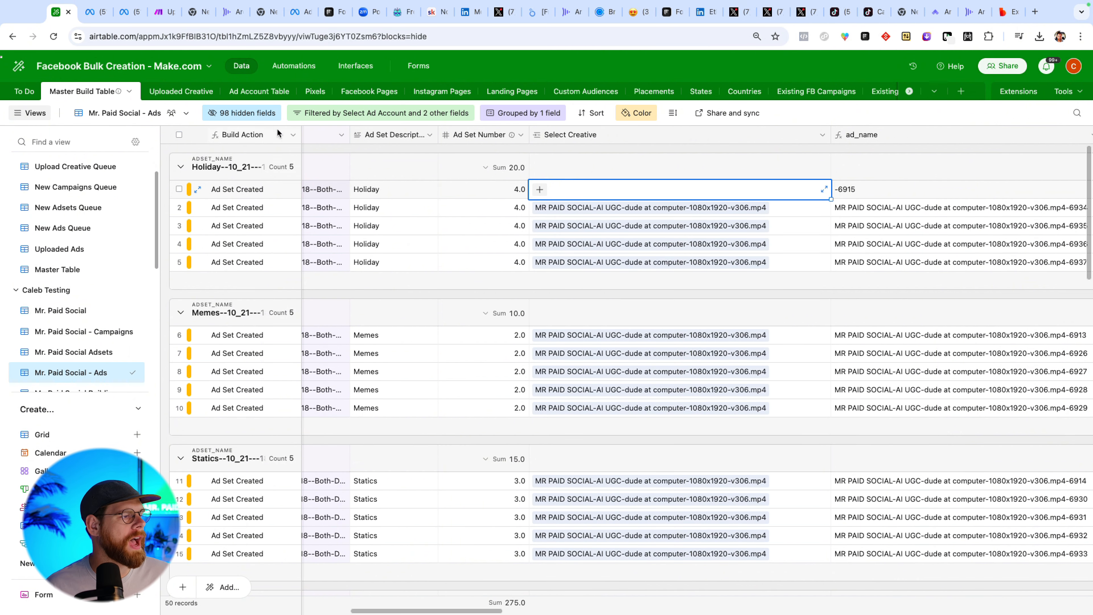
Copy the five MR PAID SOCIAL-AI UGC creatives from the Uploaded Creative table.
left_click(181, 91)
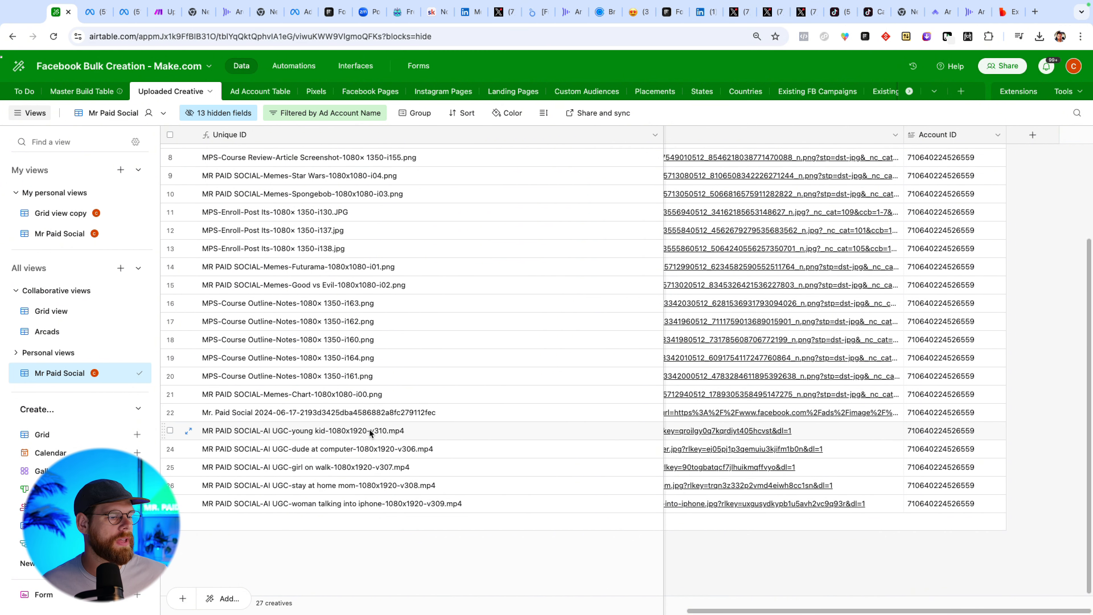
left_click_drag(369, 429, 368, 504)
key("ctrl+c")
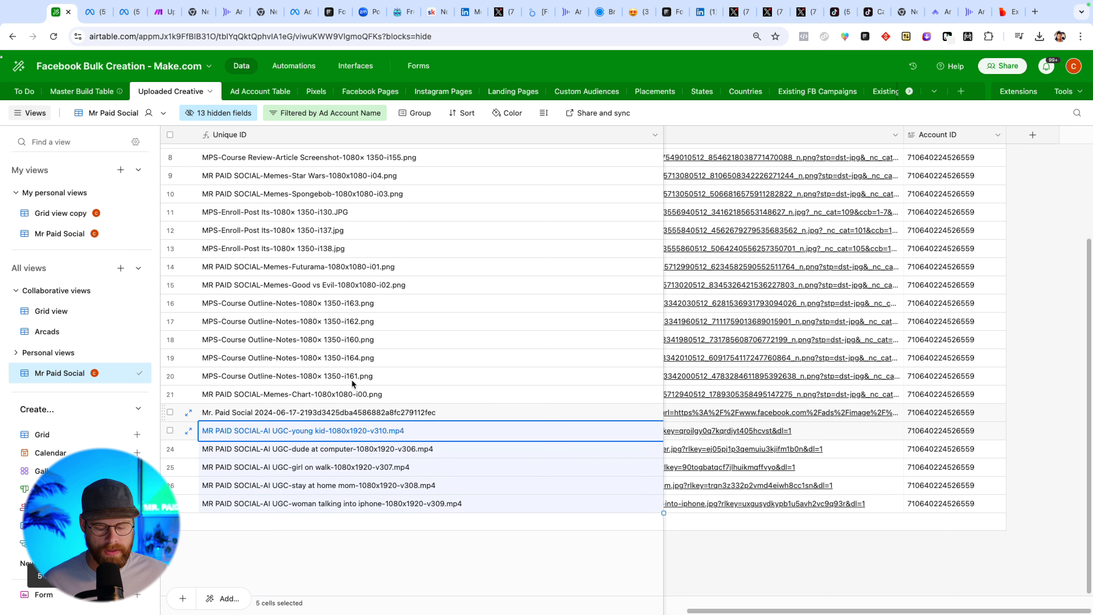
left_click(99, 92)
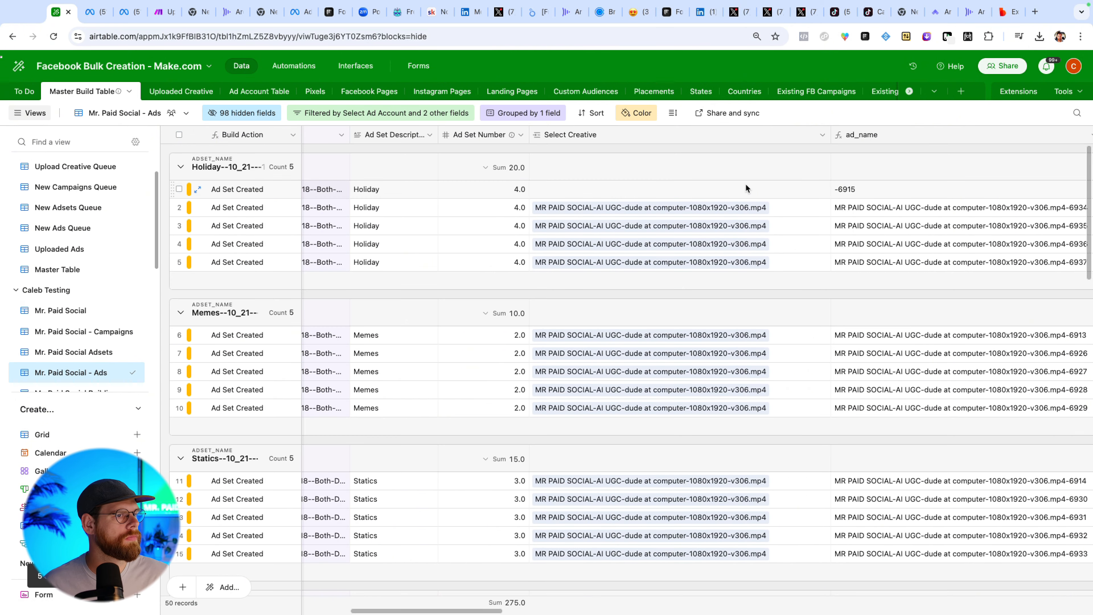
Paste the five AI UGC creatives into the Select Creative cells of the Holiday, Memes and Statics groups.
left_click(745, 188)
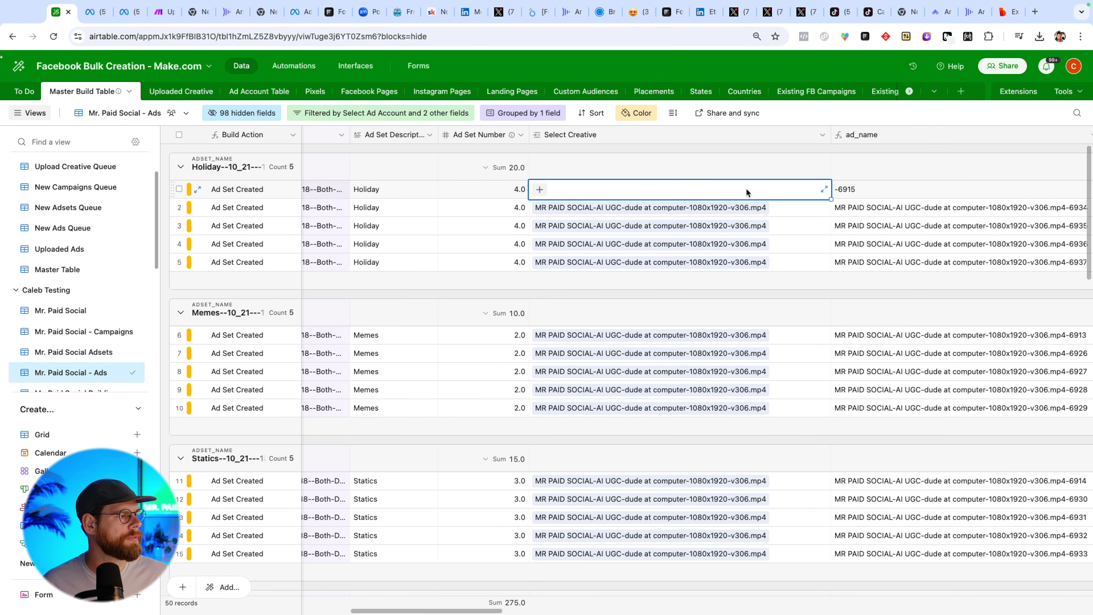
key("ctrl+v")
left_click(791, 335)
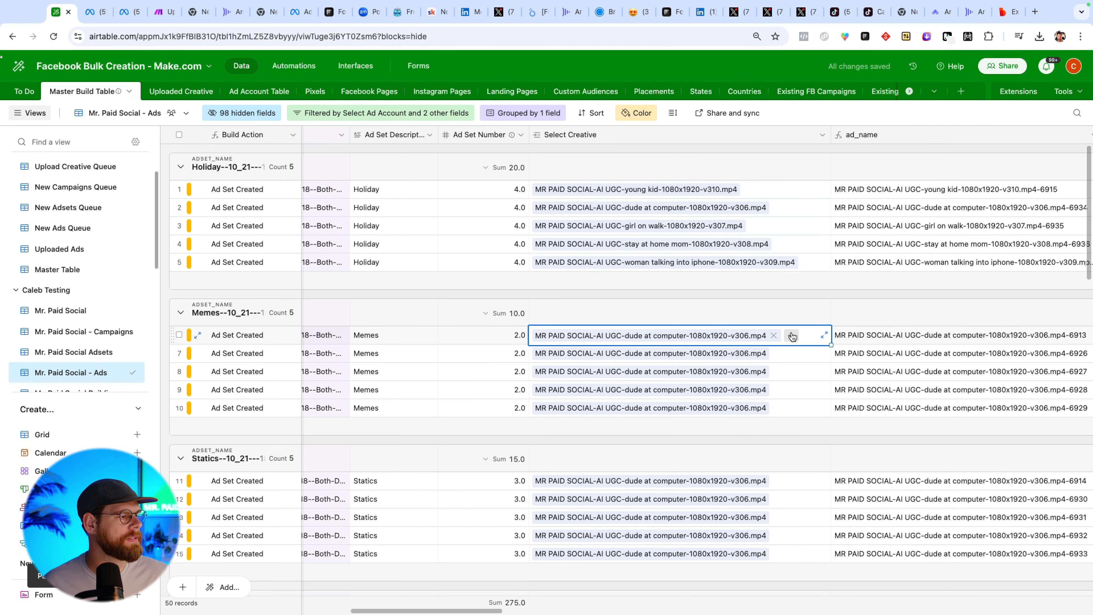
key("ctrl+v")
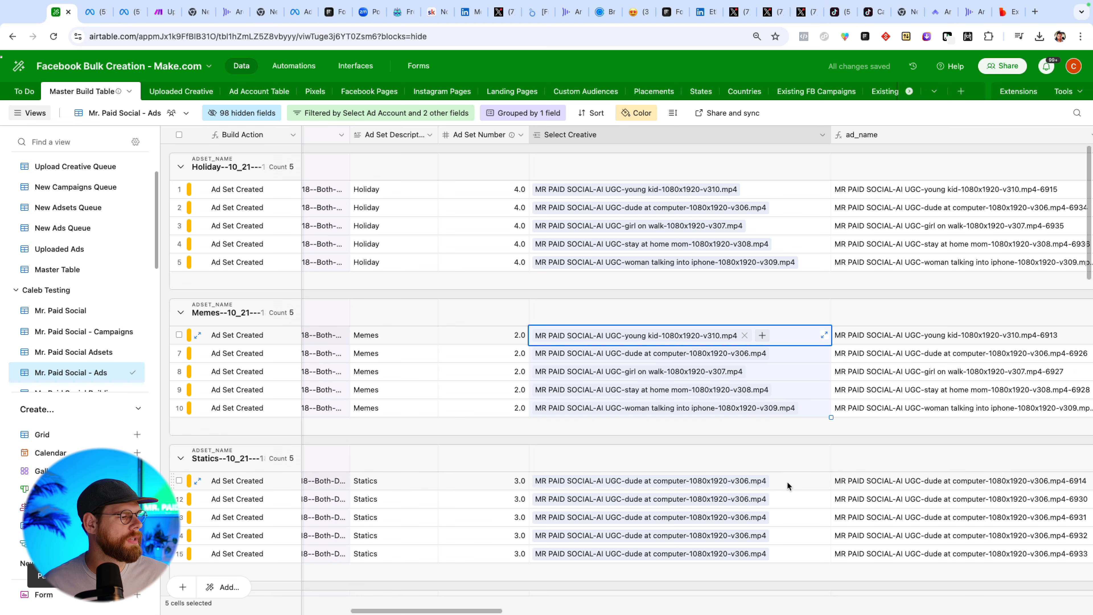
left_click(787, 481)
key("ctrl+v")
Scroll through the remaining ad set groups and their Select Creative values.
scroll(787, 473, "down", 6)
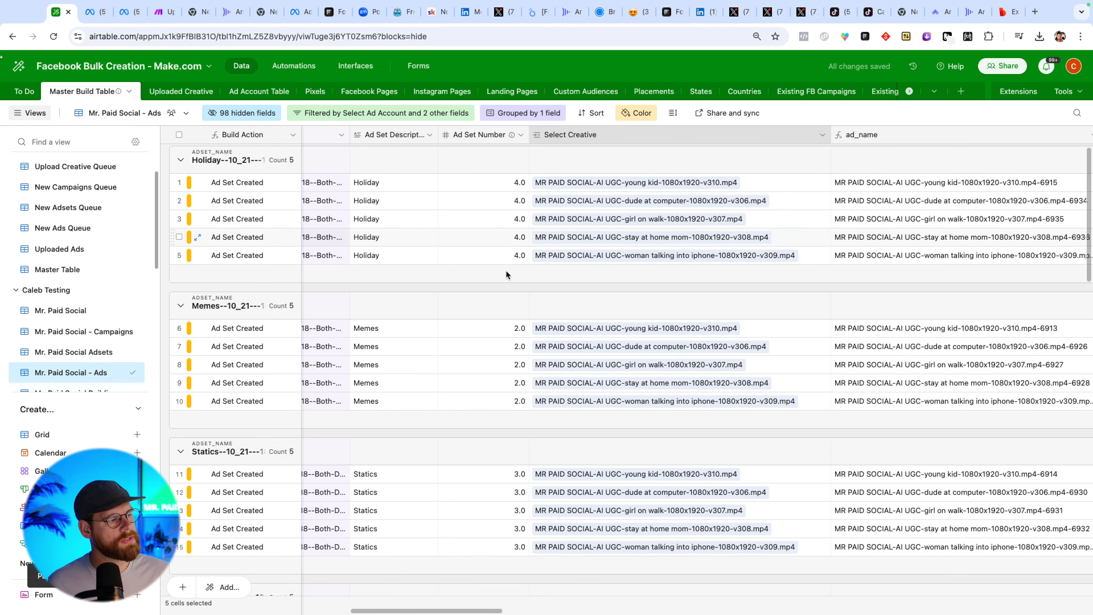
scroll(514, 350, "down", 5)
scroll(516, 334, "down", 14)
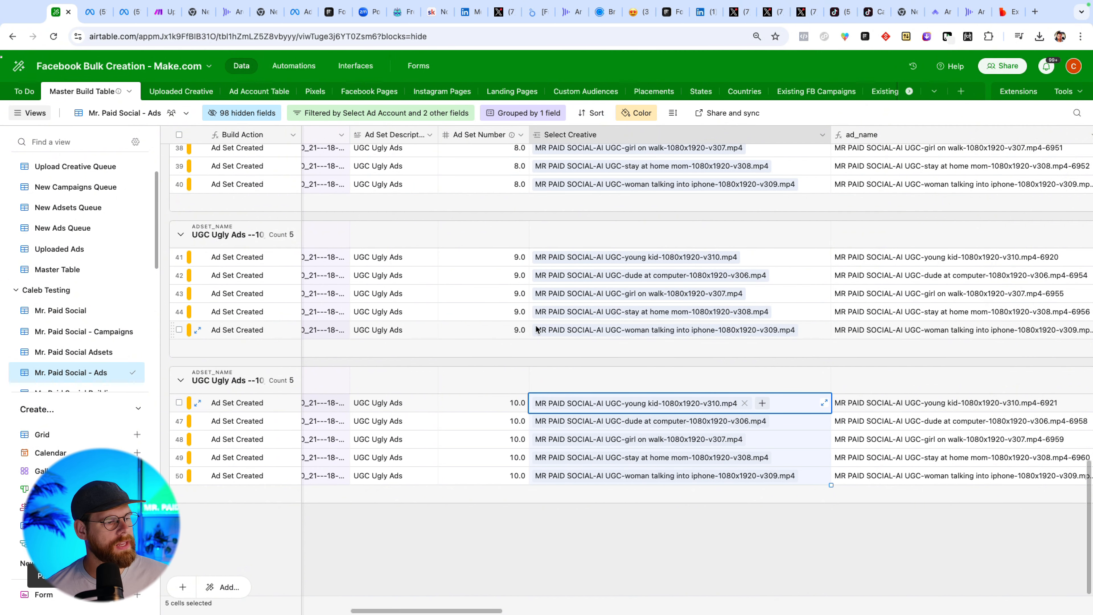
scroll(536, 329, "left", 15)
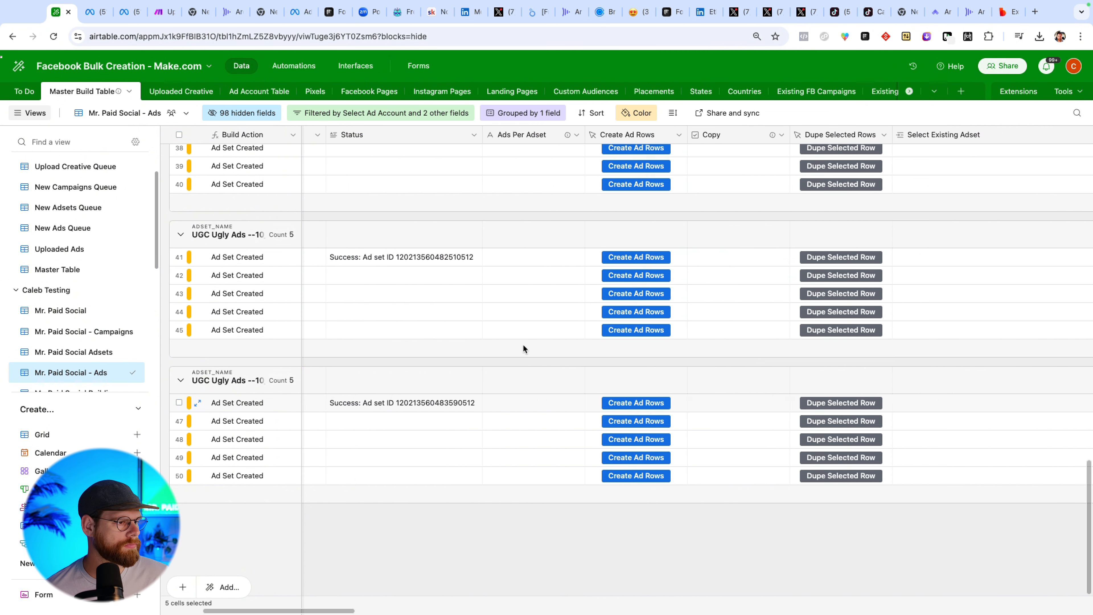
scroll(523, 348, "left", 5)
scroll(523, 348, "right", 8)
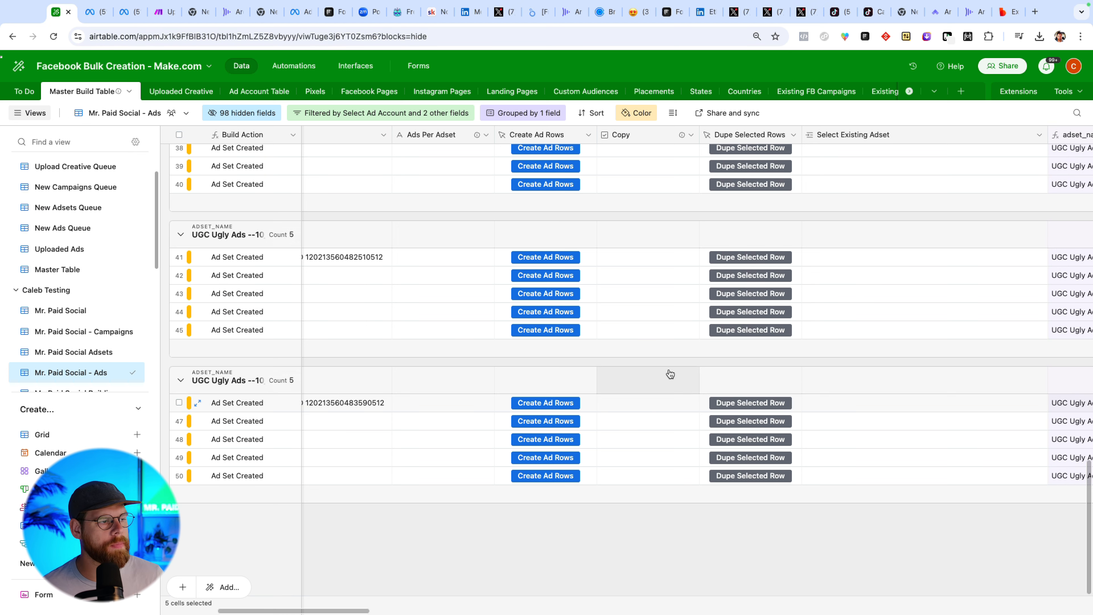
Remove the grouping from the Mr. Paid Social – Ads view so all records show in one list.
scroll(531, 348, "left", 8)
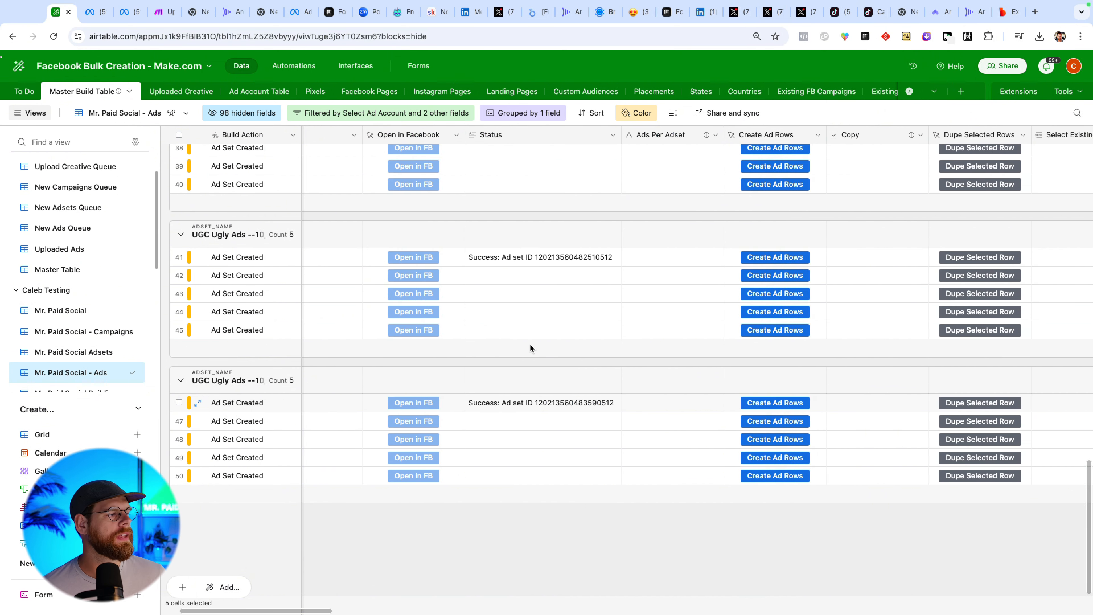
scroll(520, 352, "left", 2)
scroll(408, 271, "up", 20)
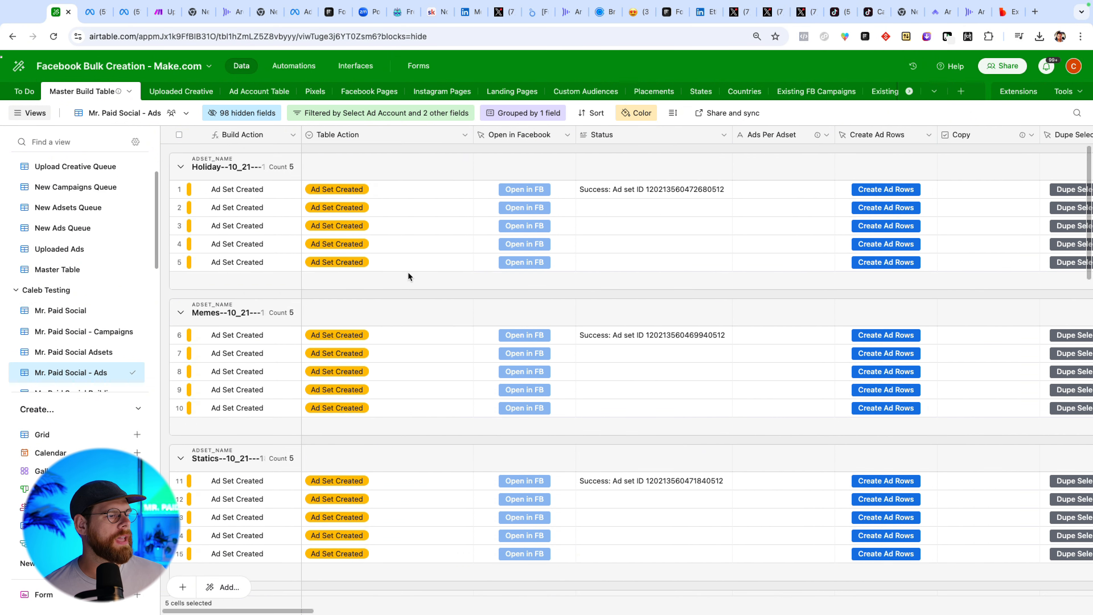
left_click(515, 119)
left_click(740, 168)
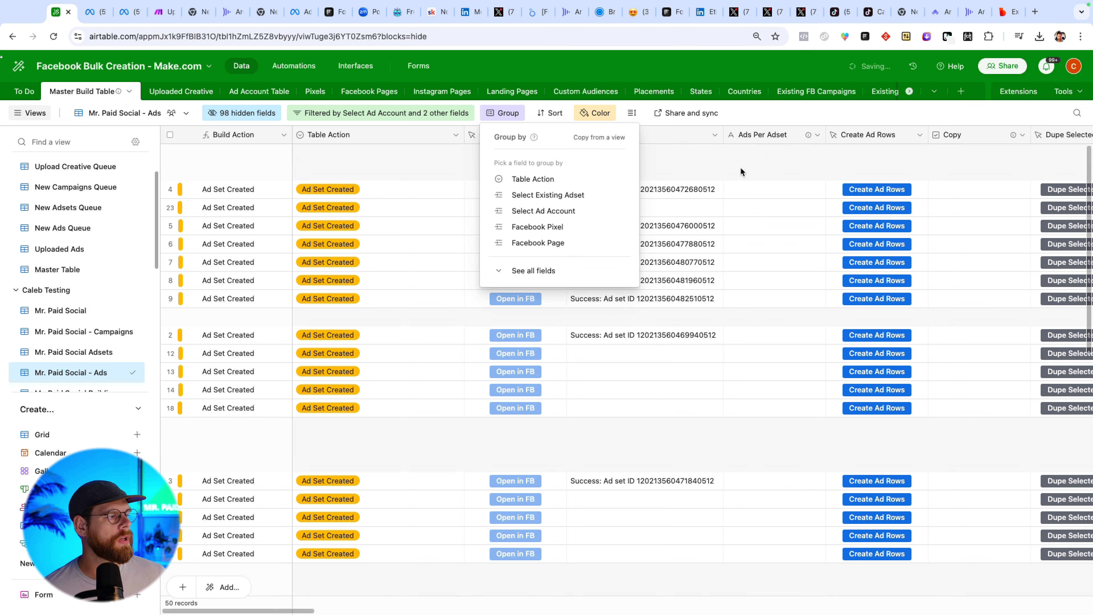
left_click(428, 154)
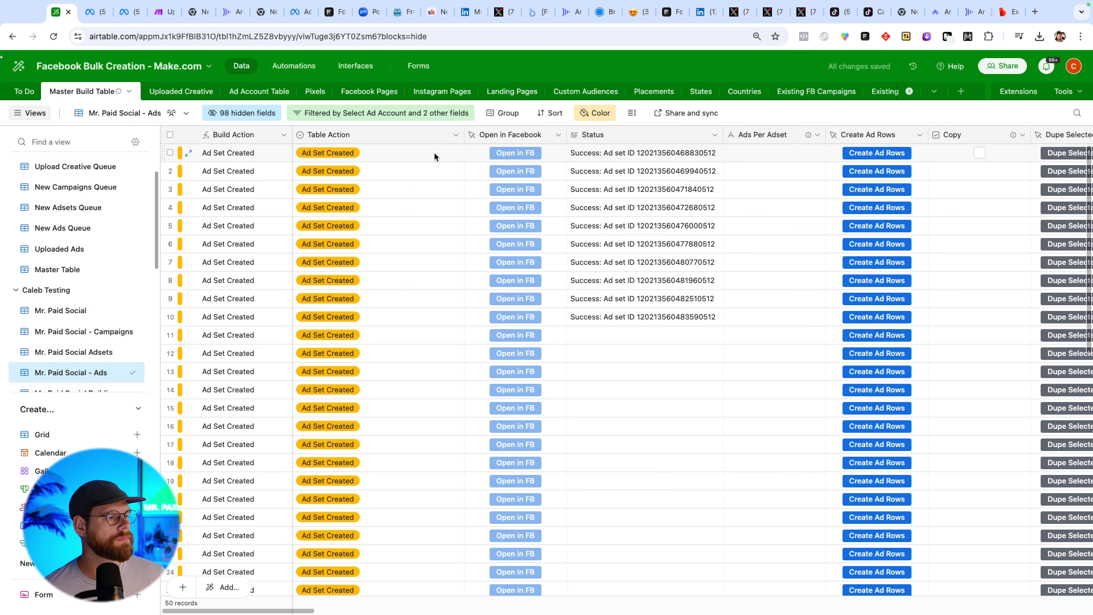
Set the first record's Table Action to Create Ads and fill it down over all the other records.
left_click(438, 157)
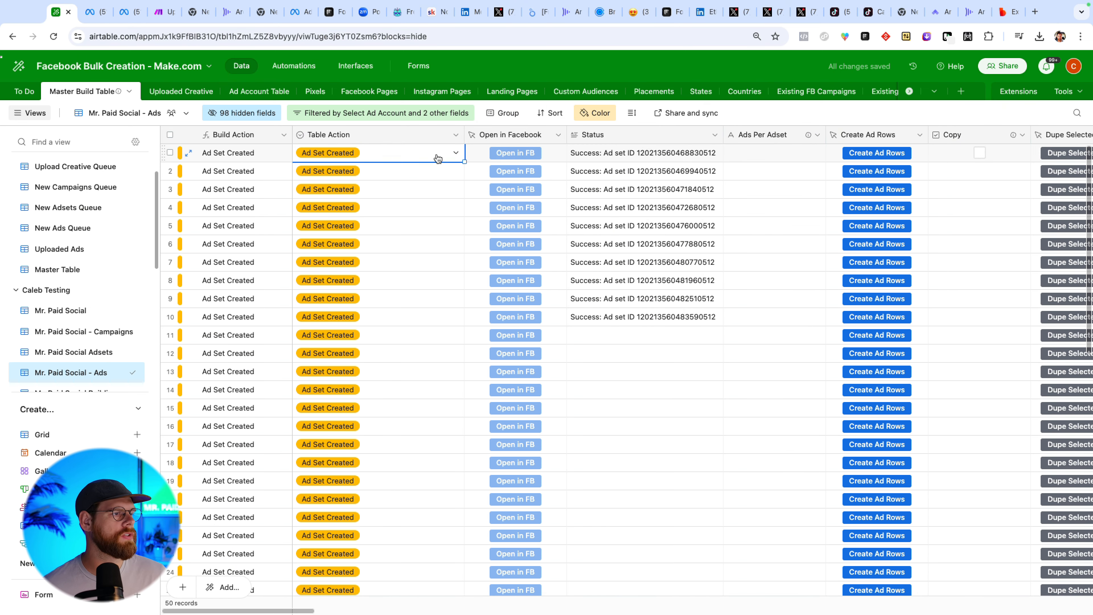
left_click(438, 157)
type("creat")
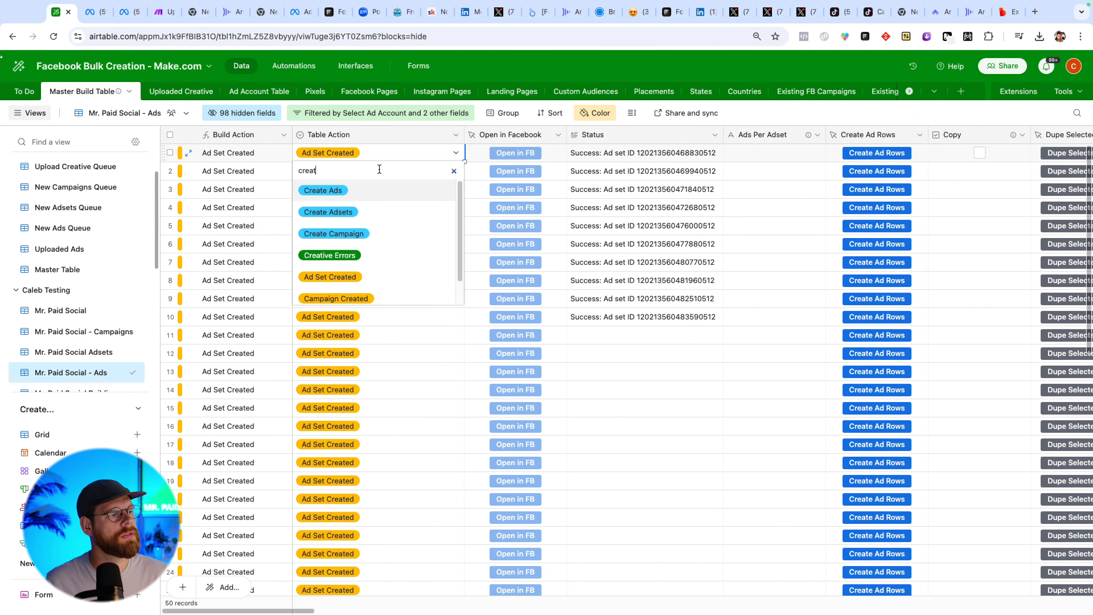
left_click(366, 190)
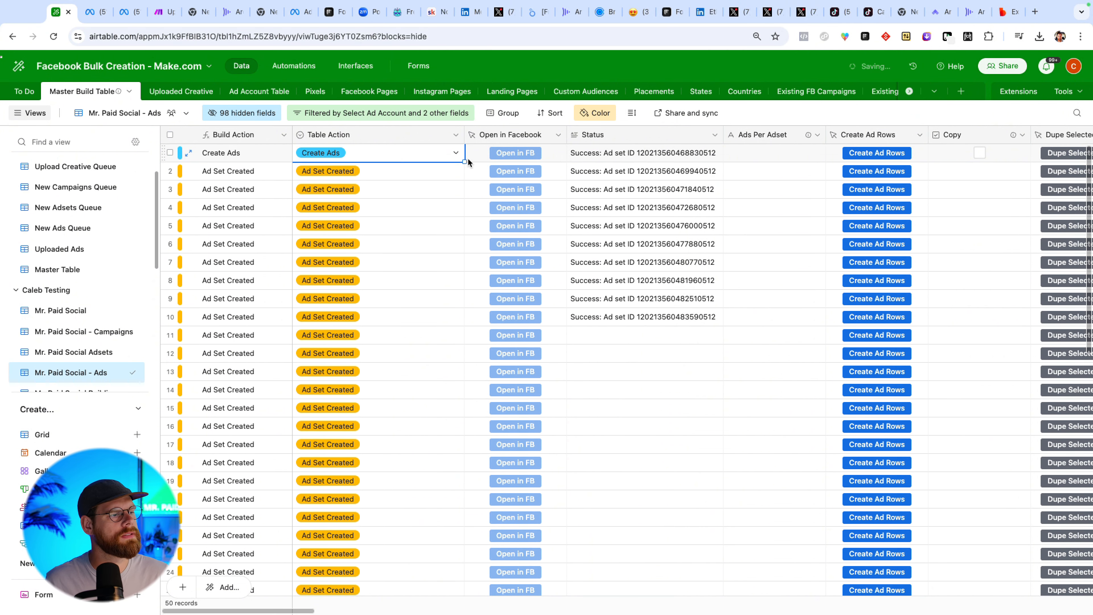
mouse_move(441, 443)
left_mouse_down()
mouse_move(453, 483)
mouse_move(434, 523)
mouse_move(433, 505)
left_mouse_up()
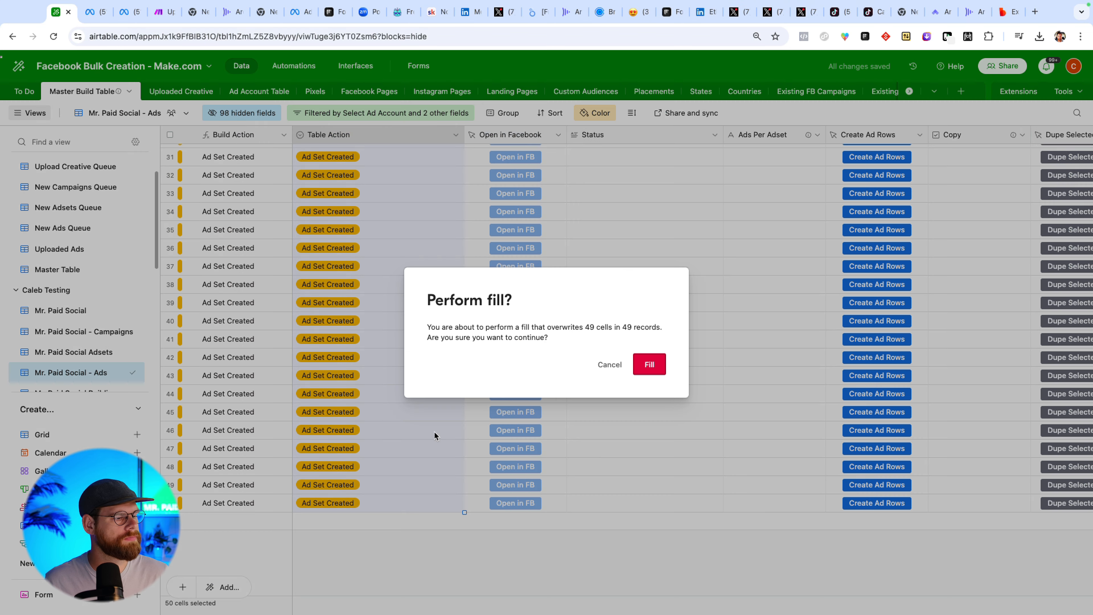
key("Return")
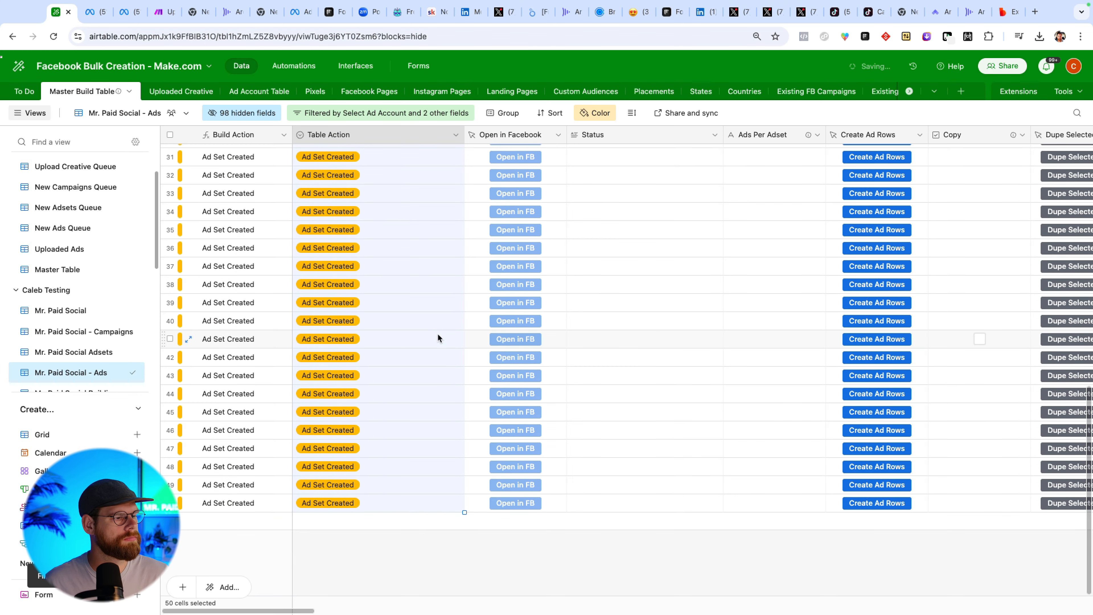
Open the extensions panel and run the 3.2 Upload Ads To Facebook V3 script.
scroll(437, 333, "right", 10)
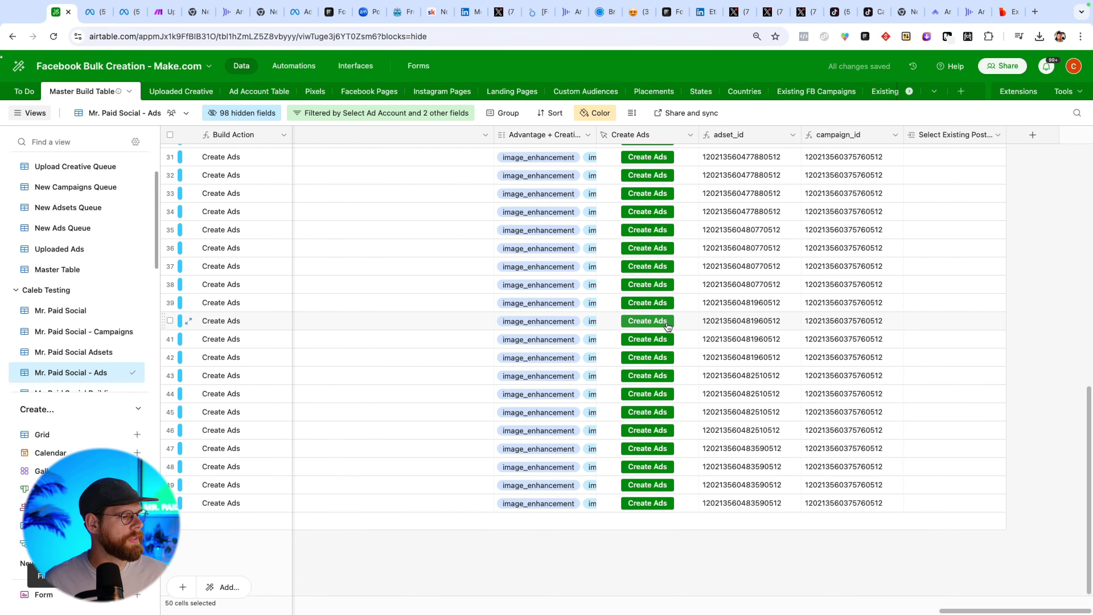
left_click(1016, 91)
scroll(856, 434, "down", 10)
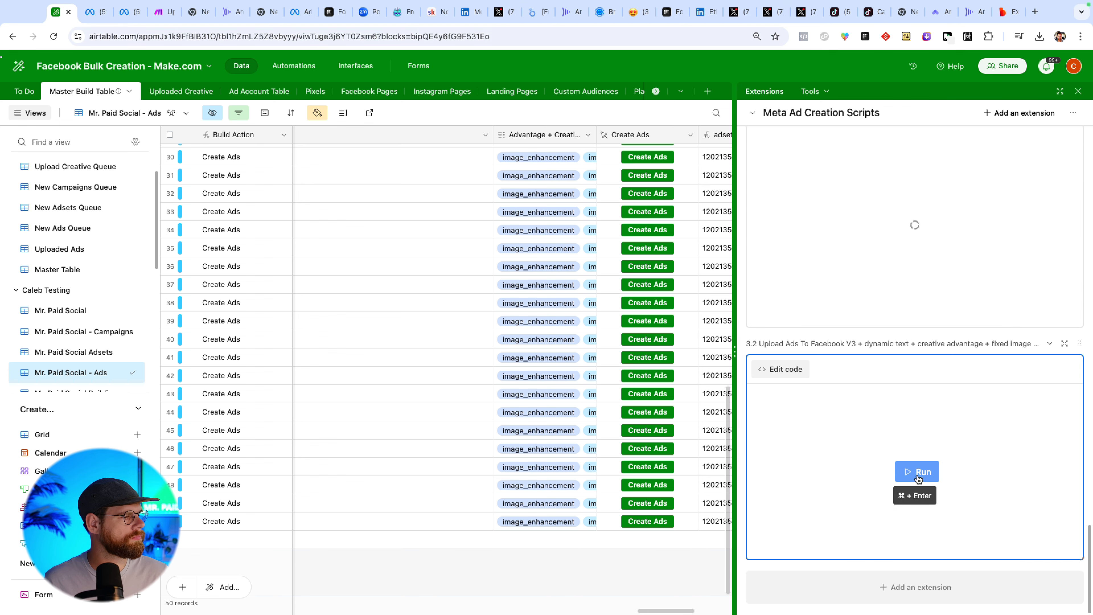
left_click(919, 474)
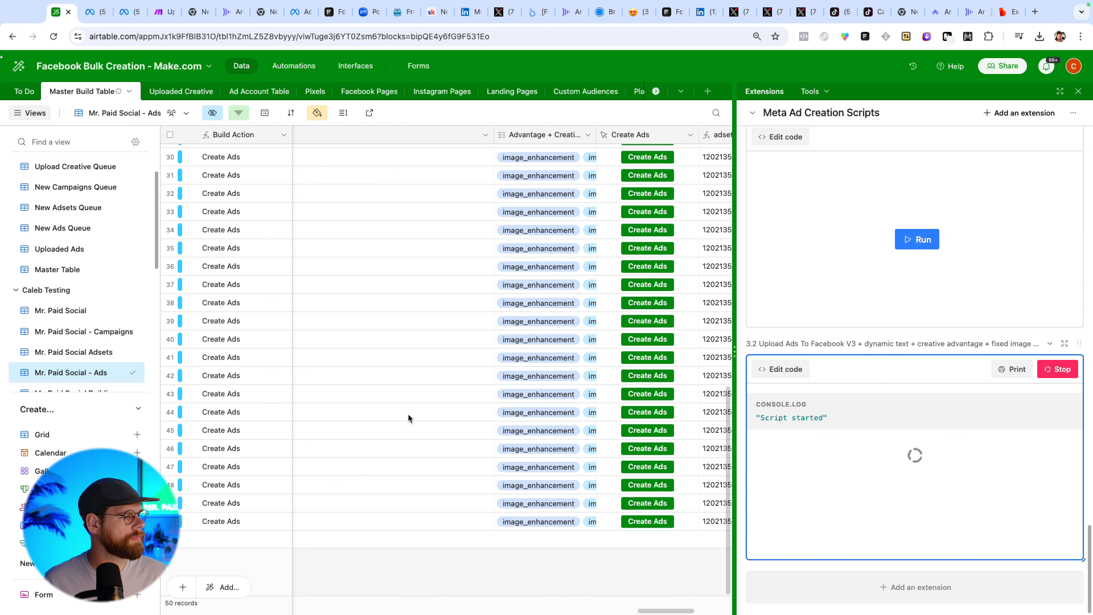
Scroll through the table to watch the Table Action and Status columns while the script runs.
scroll(602, 532, "left", 5)
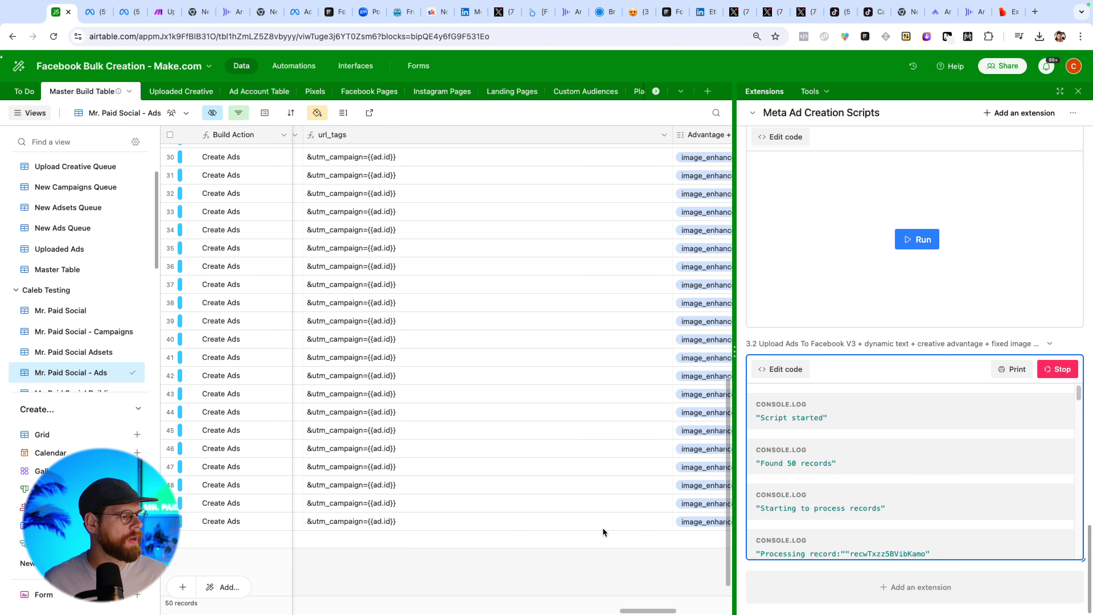
left_click_drag(645, 609, 194, 609)
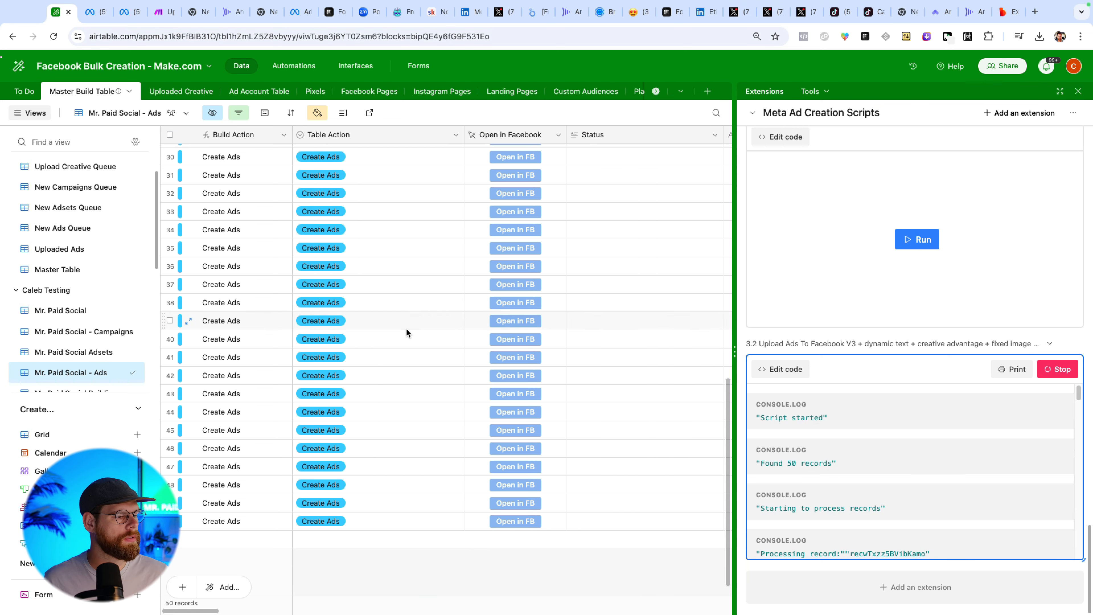
scroll(406, 328, "up", 10)
scroll(407, 330, "down", 10)
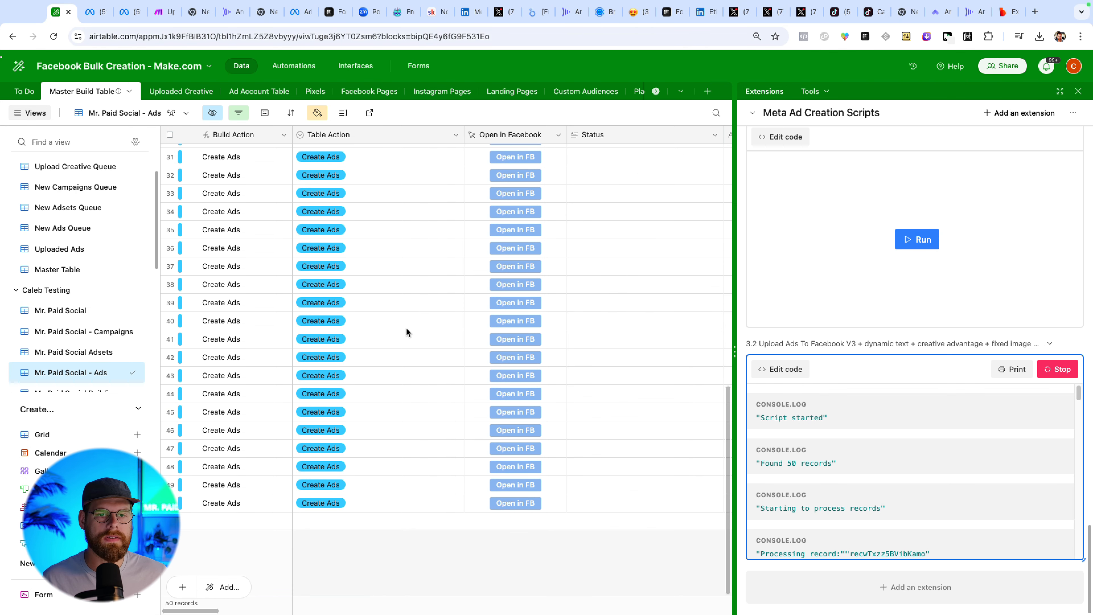
scroll(406, 327, "up", 10)
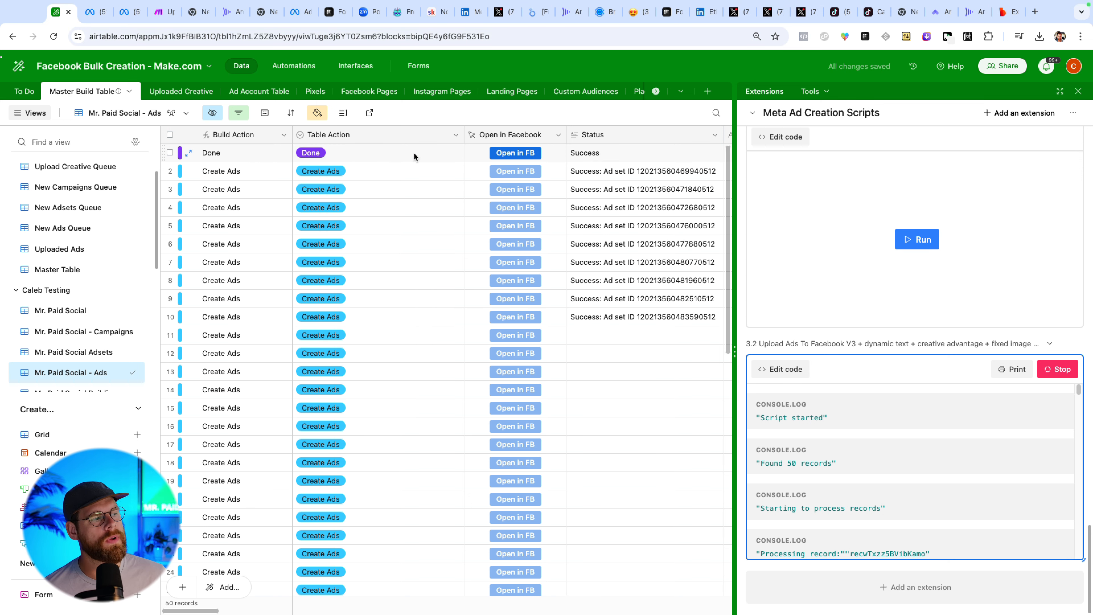
Open the first created ad in Facebook and review its settings in the ad editing panel.
left_click(518, 156)
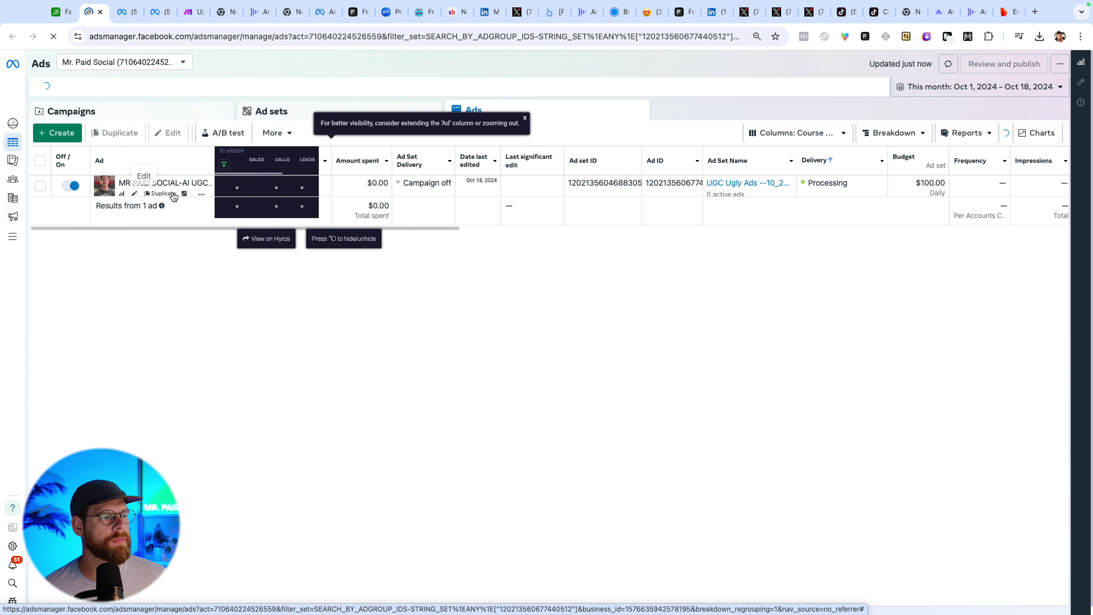
left_click(135, 193)
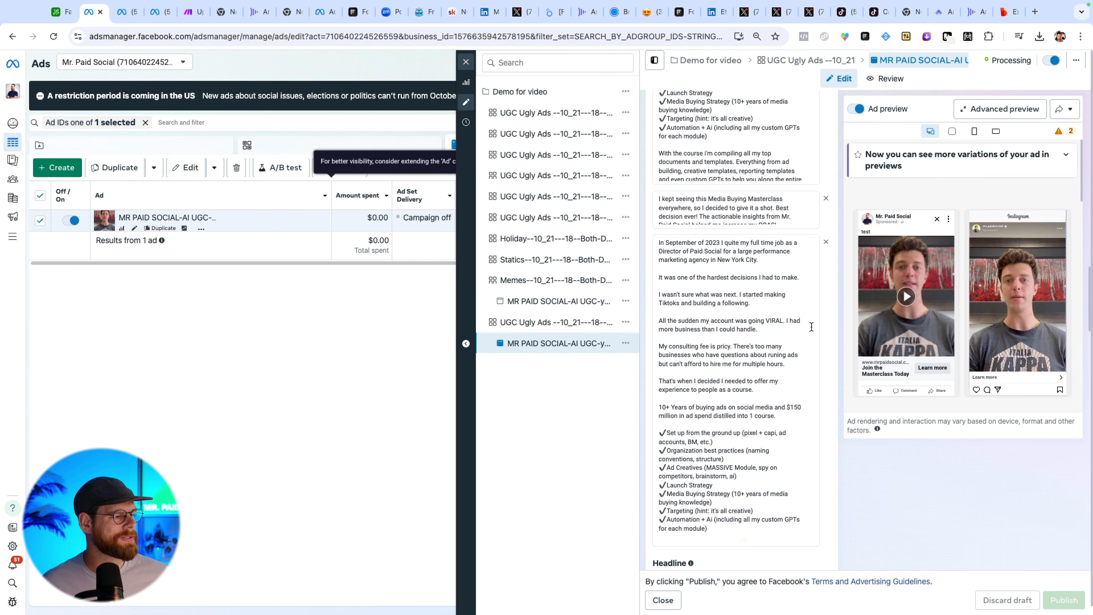
scroll(811, 327, "down", 15)
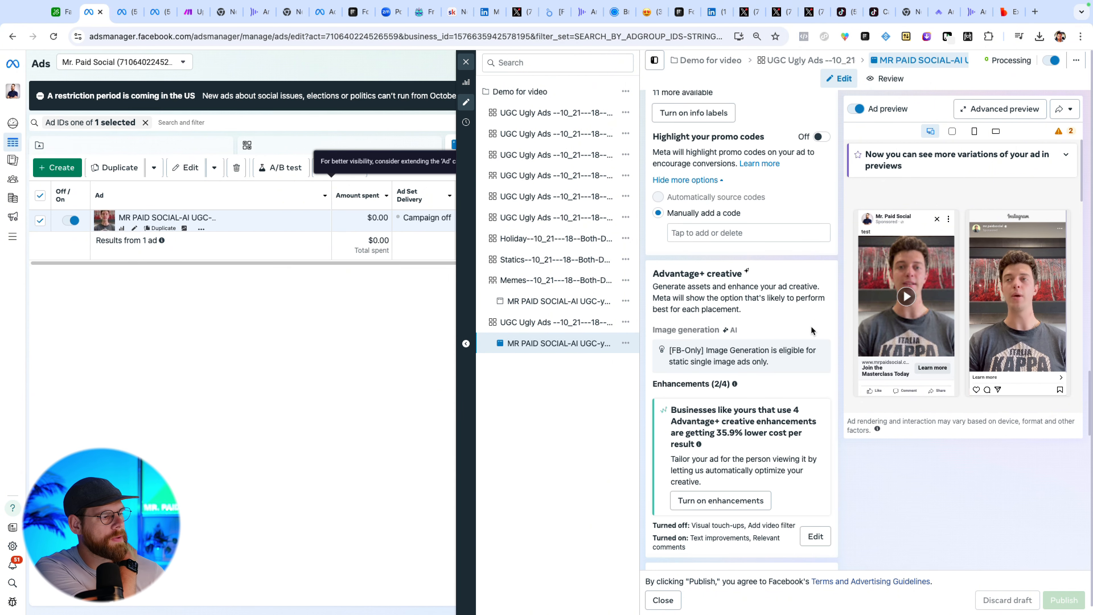
scroll(811, 330, "down", 15)
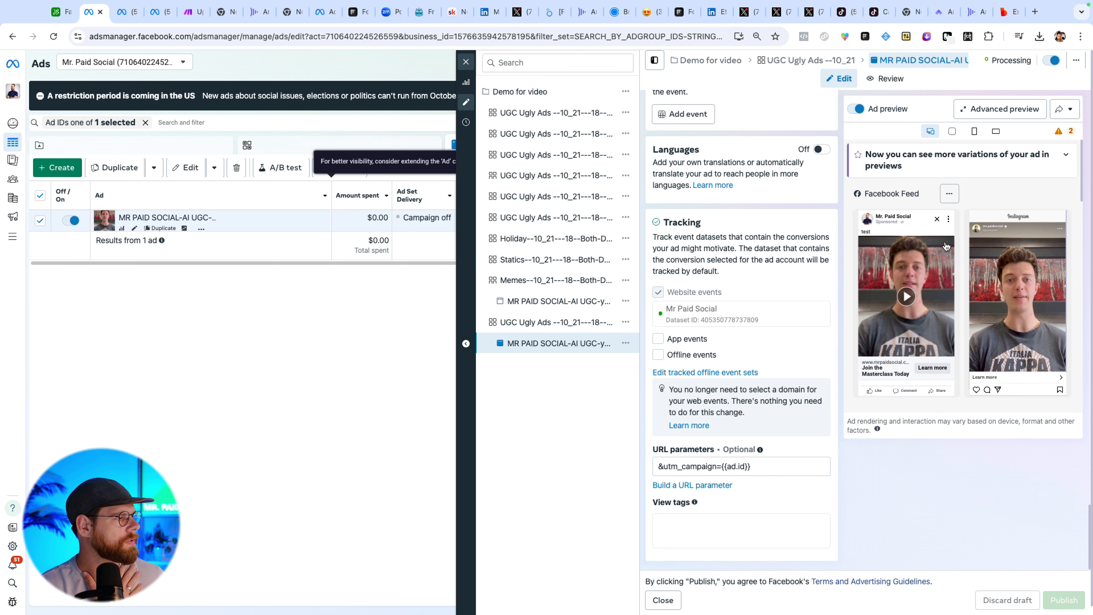
scroll(757, 289, "up", 20)
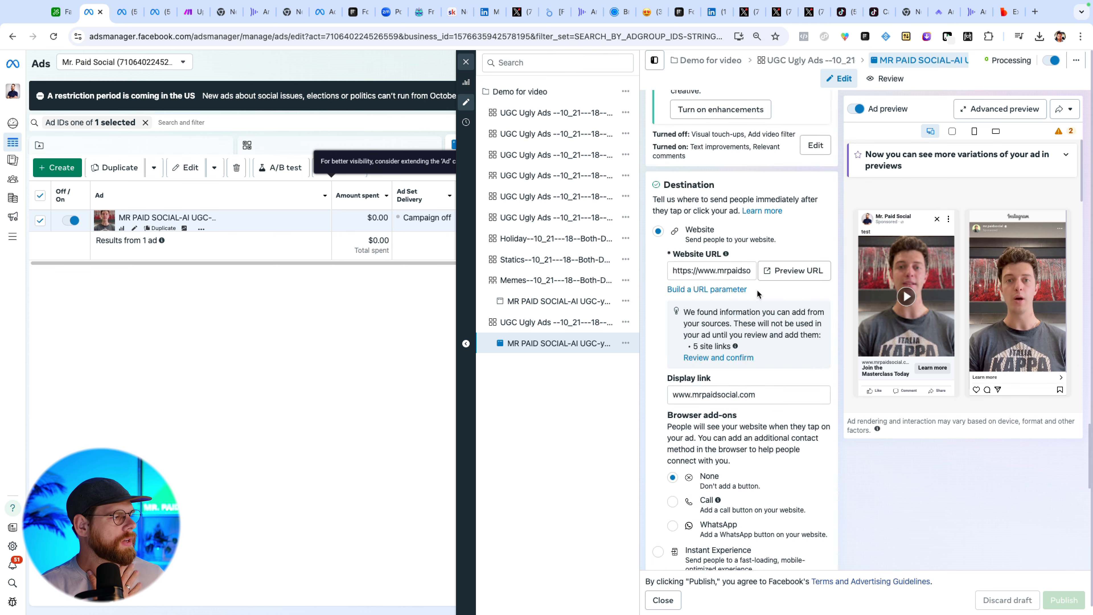
left_click(466, 61)
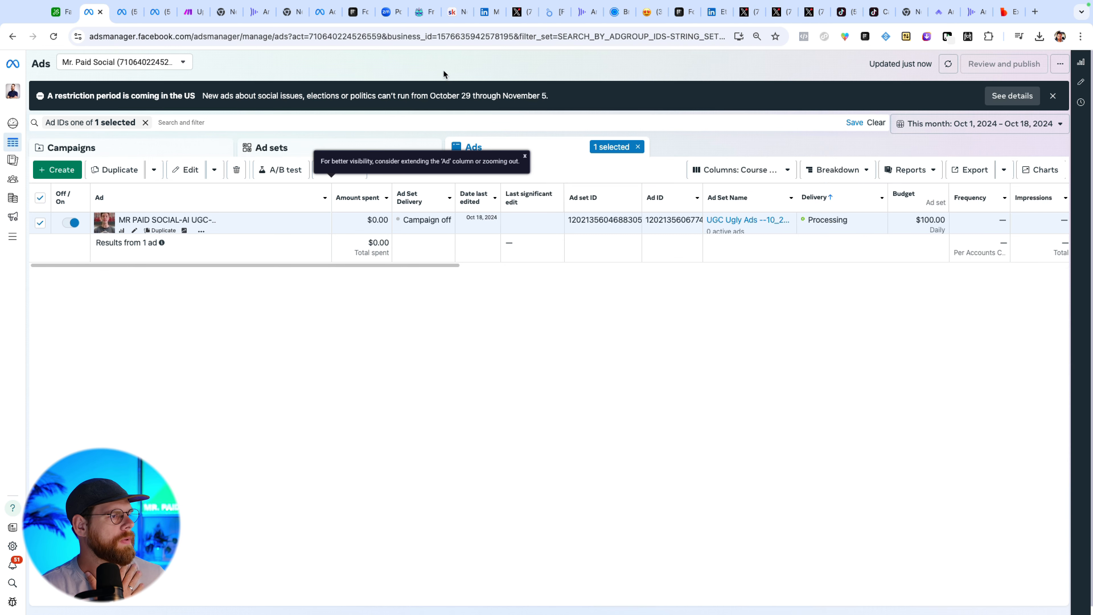
Review the ad sets of the Demo for video campaign in Ads Manager with the ad filter cleared.
left_click(317, 149)
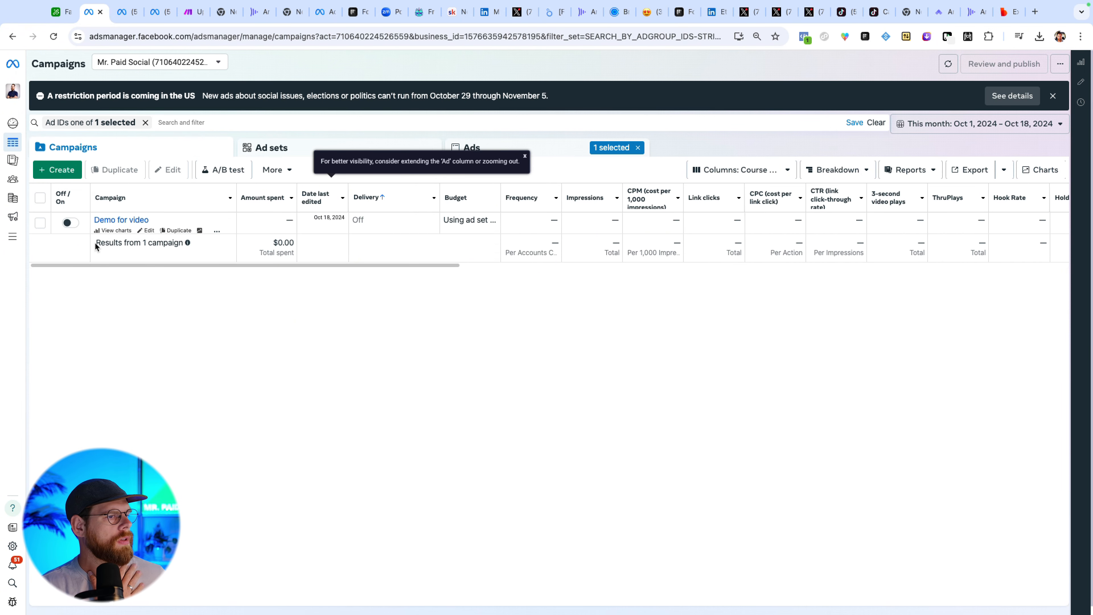
left_click(41, 223)
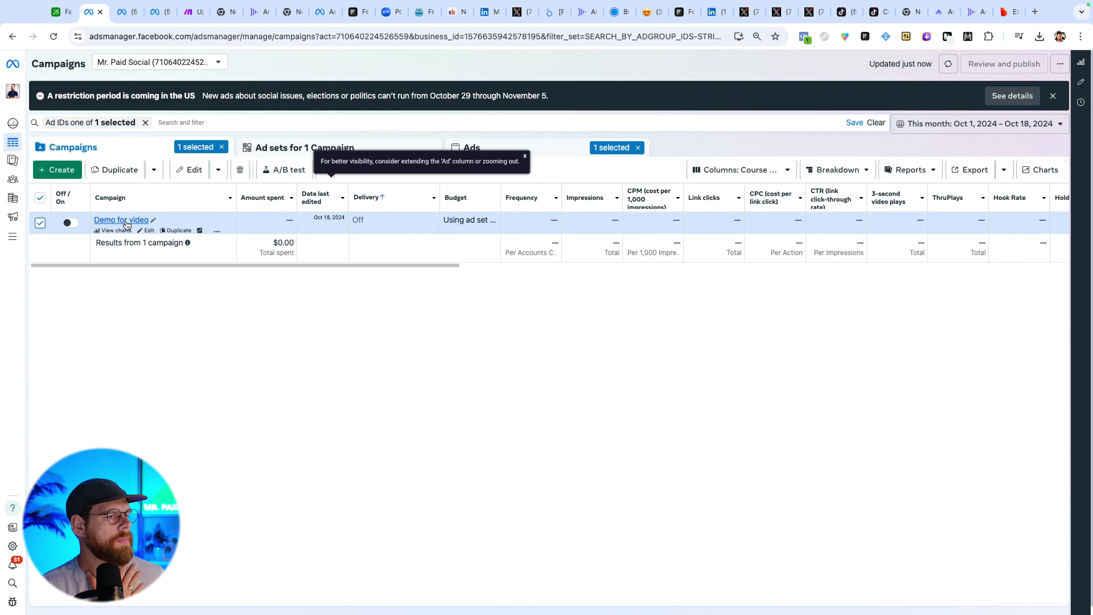
left_click(123, 220)
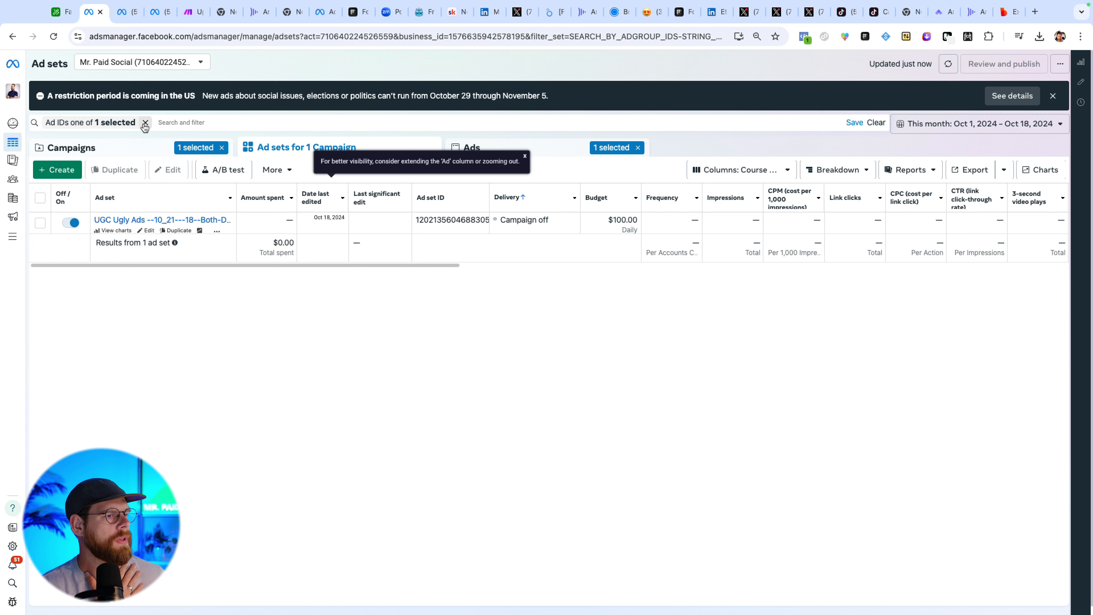
left_click(145, 123)
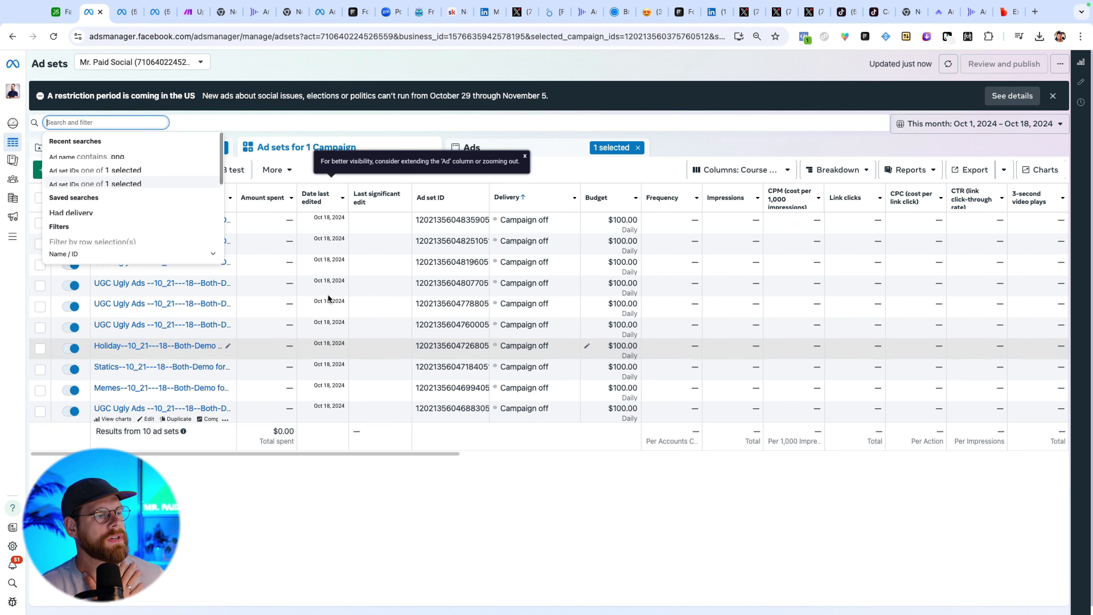
left_click(525, 157)
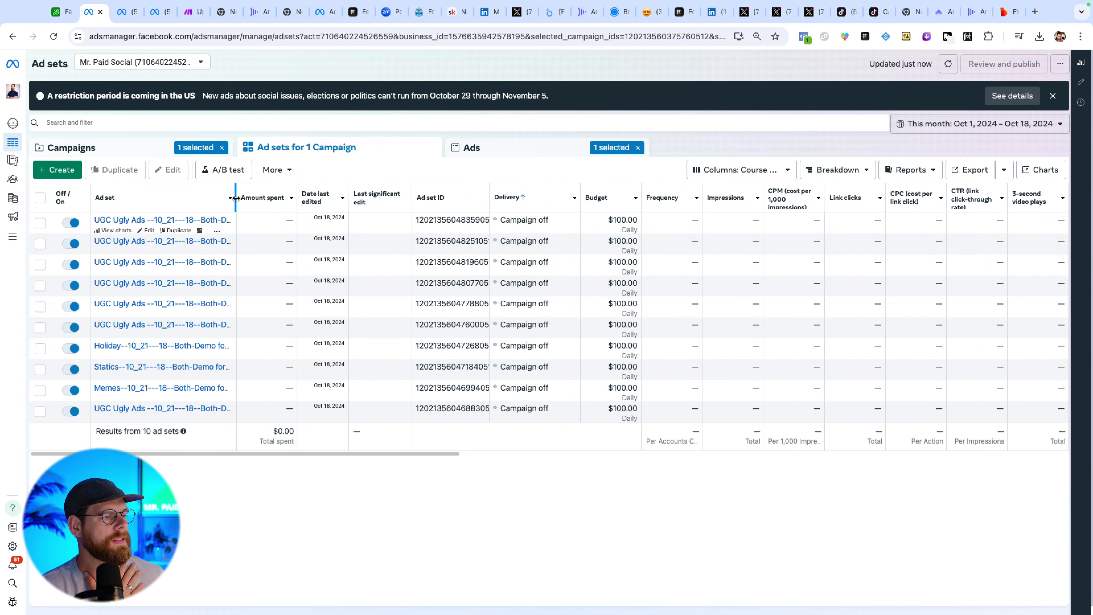
left_click_drag(235, 197, 368, 210)
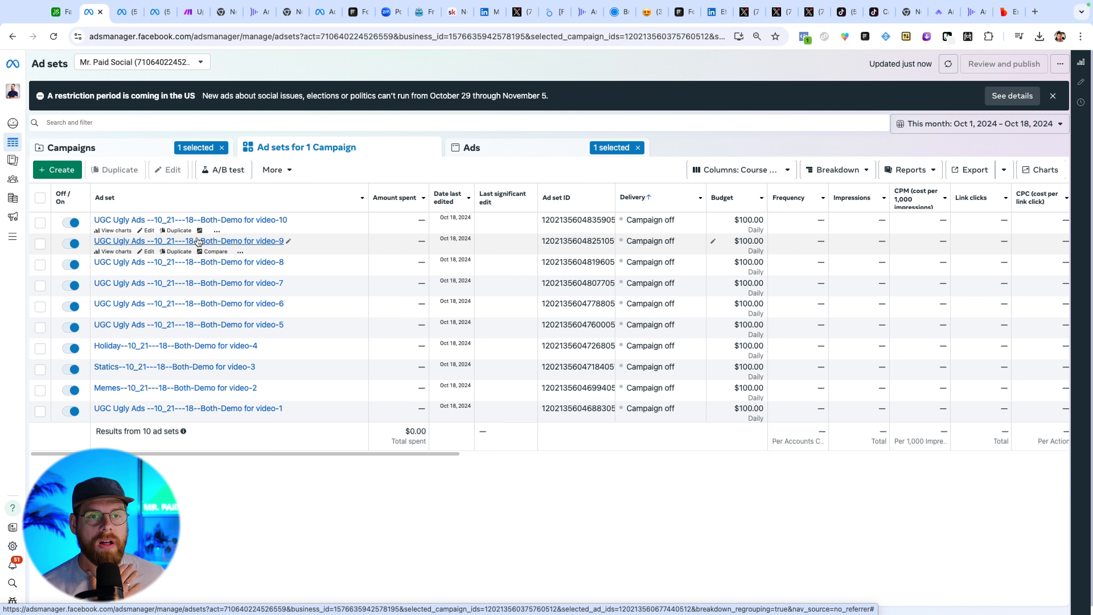
View all ads of the campaign and refresh their delivery status.
left_click(490, 151)
left_click(638, 148)
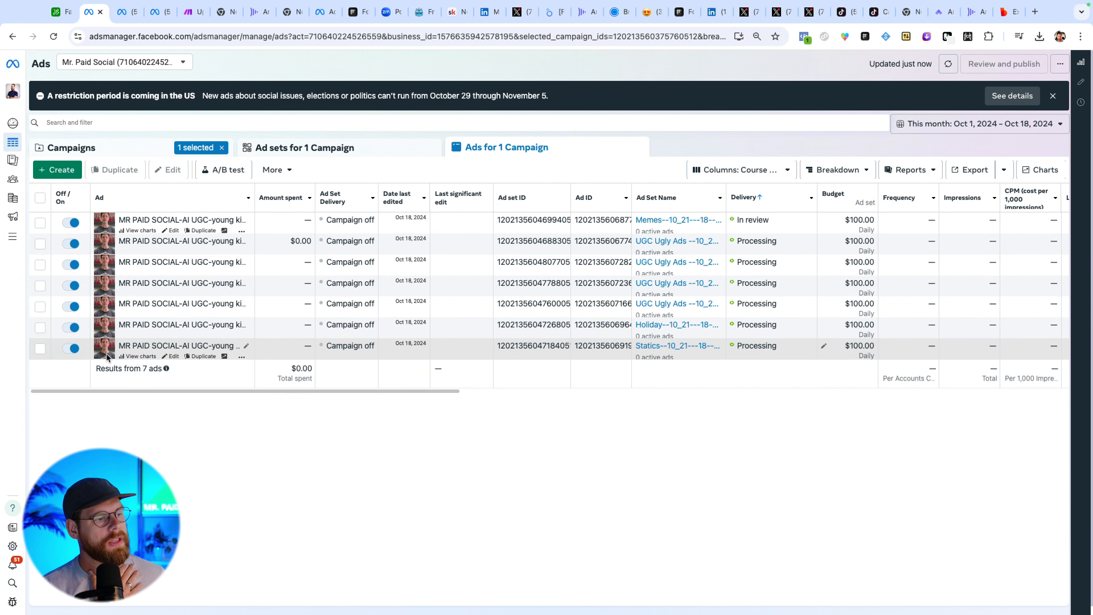
left_click(948, 64)
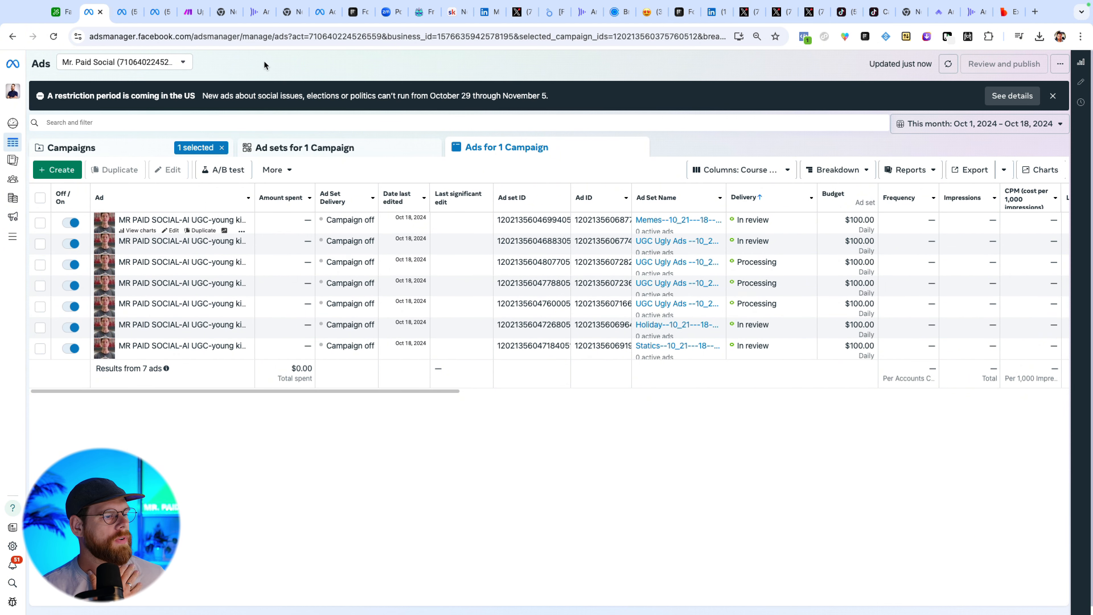
Return to the Airtable base, open the Top Ad Copy table and close the extensions panel.
left_click(56, 14)
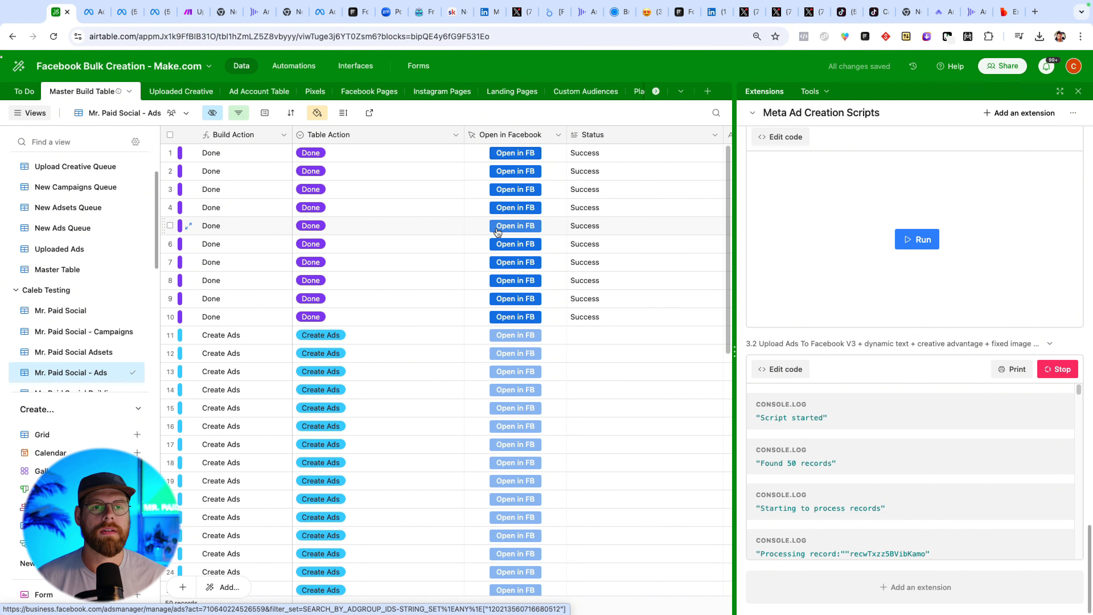
scroll(486, 92, "right", 10)
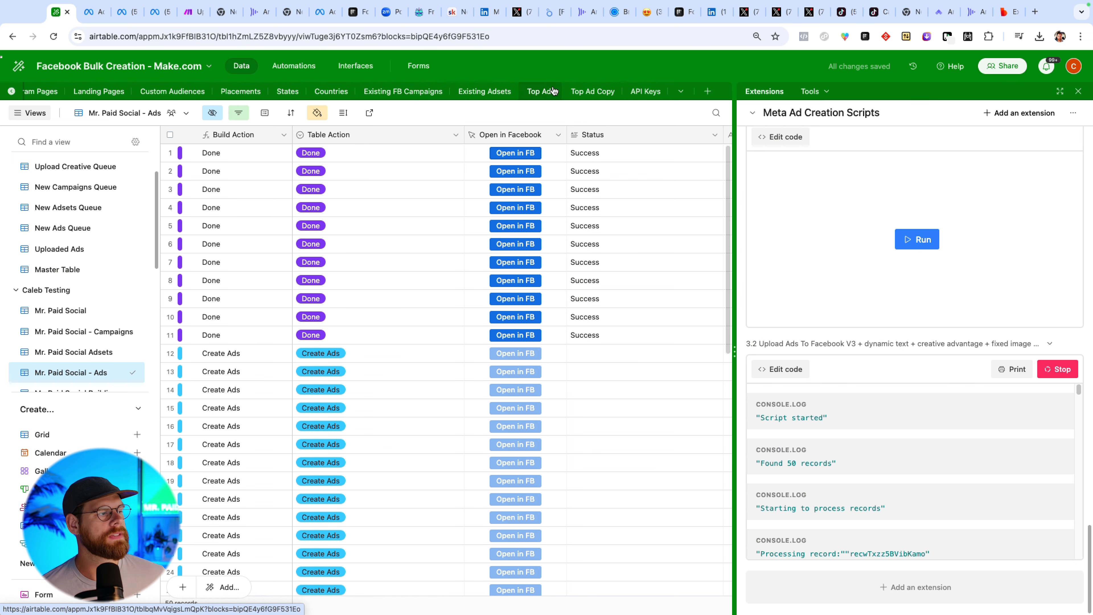
left_click(580, 94)
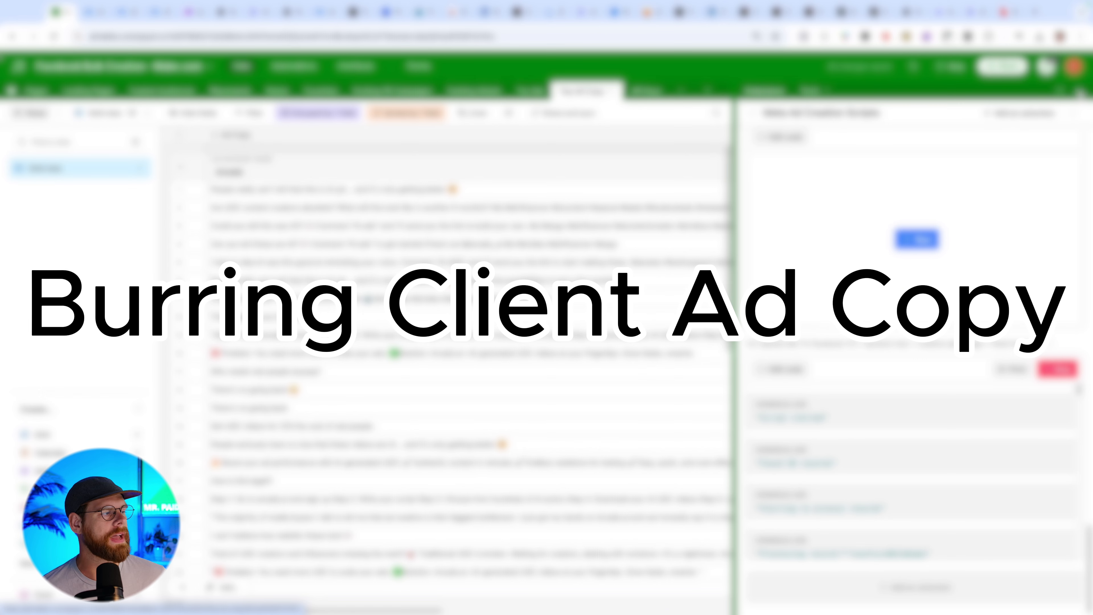
left_click(1080, 92)
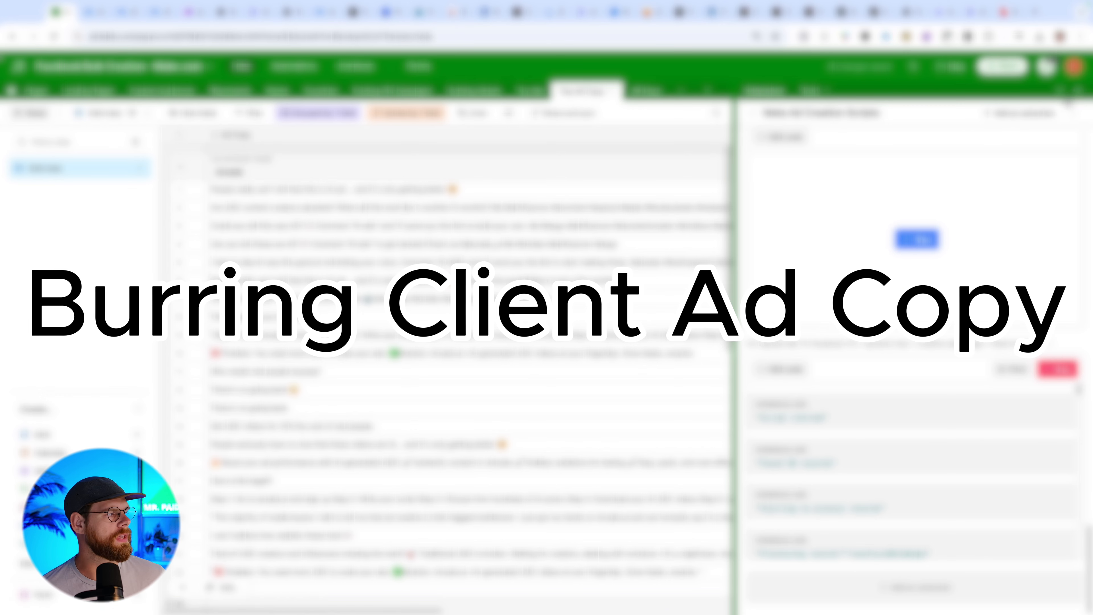